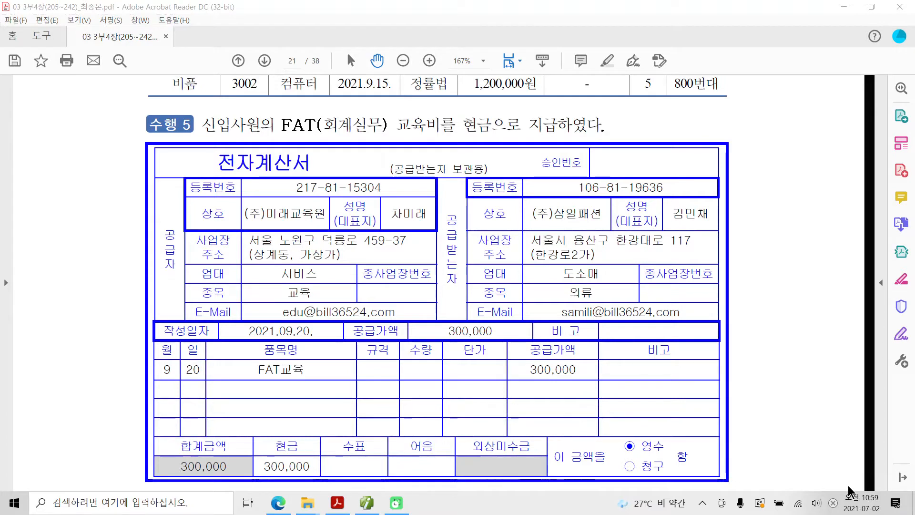
Examine the electronic invoice for the FAT training fee: its document type, supply amount and line item, and which purchase type code applies.
click(849, 486)
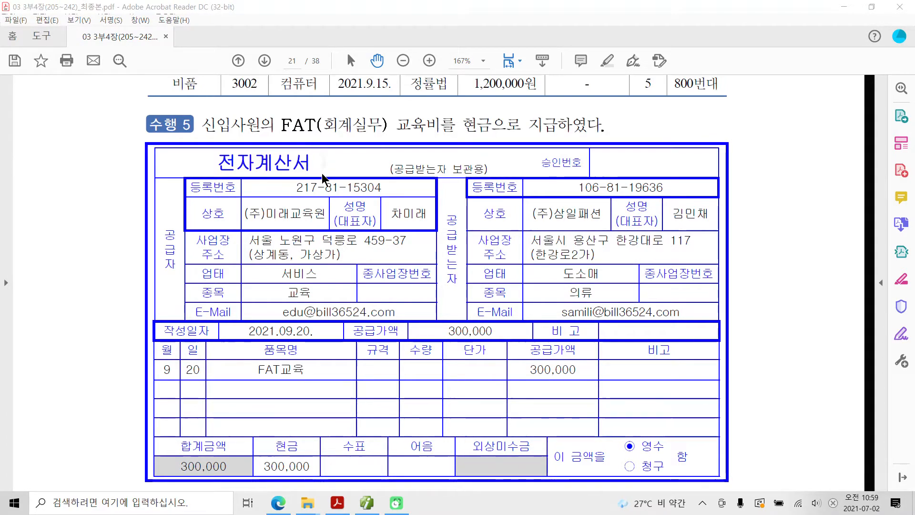
key(ctrl+2)
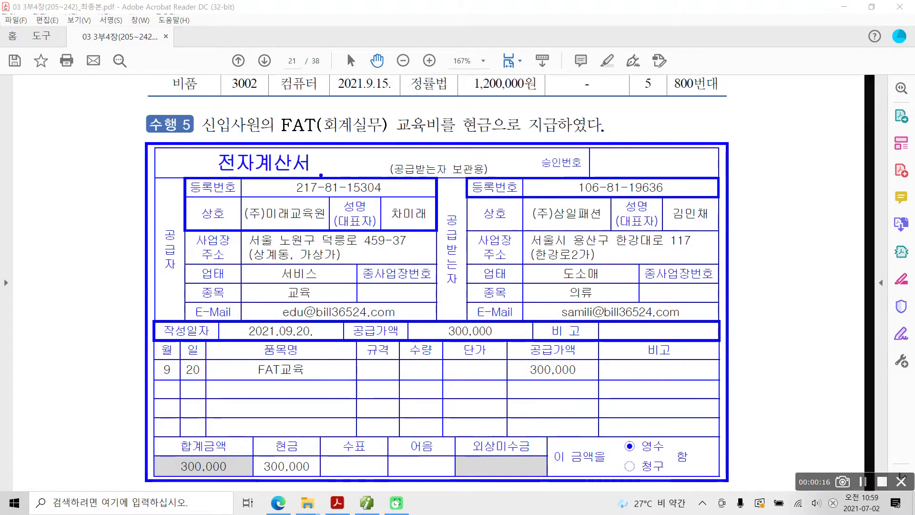
drag(266, 185, 325, 186)
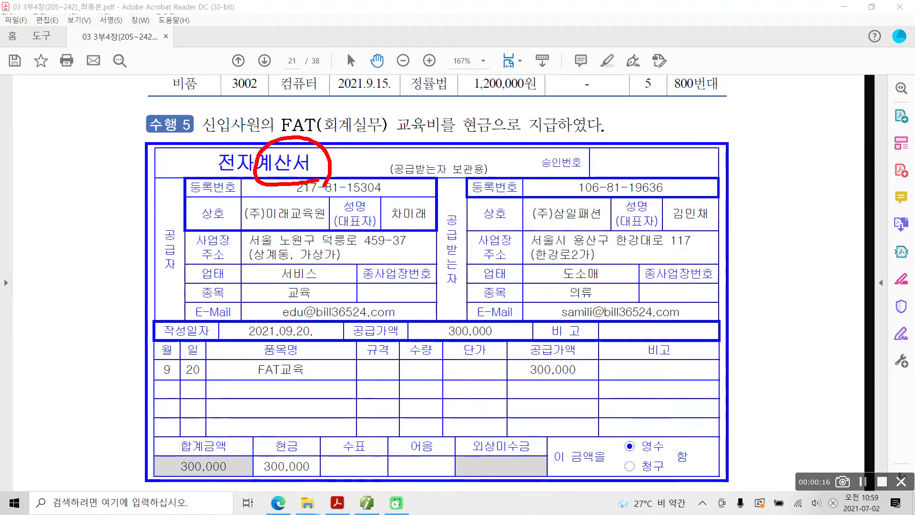
mouse_move(367, 313)
mouse_down()
mouse_move(441, 348)
mouse_move(373, 308)
mouse_up()
mouse_move(555, 336)
mouse_down()
mouse_move(530, 365)
mouse_move(586, 356)
mouse_move(544, 340)
mouse_up()
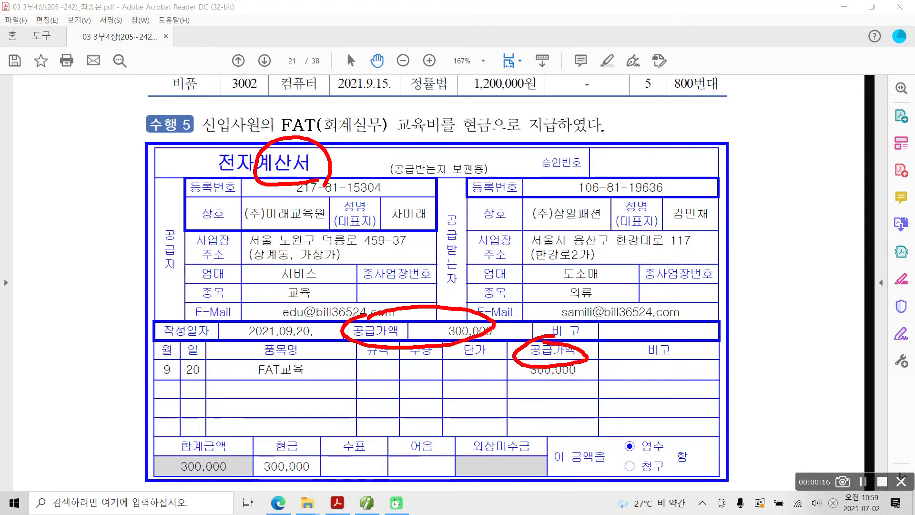
mouse_move(254, 137)
mouse_down()
mouse_move(246, 191)
mouse_move(332, 148)
mouse_move(269, 144)
mouse_up()
drag(50, 153, 44, 219)
mouse_move(46, 169)
mouse_down()
mouse_move(104, 175)
mouse_move(92, 222)
mouse_up()
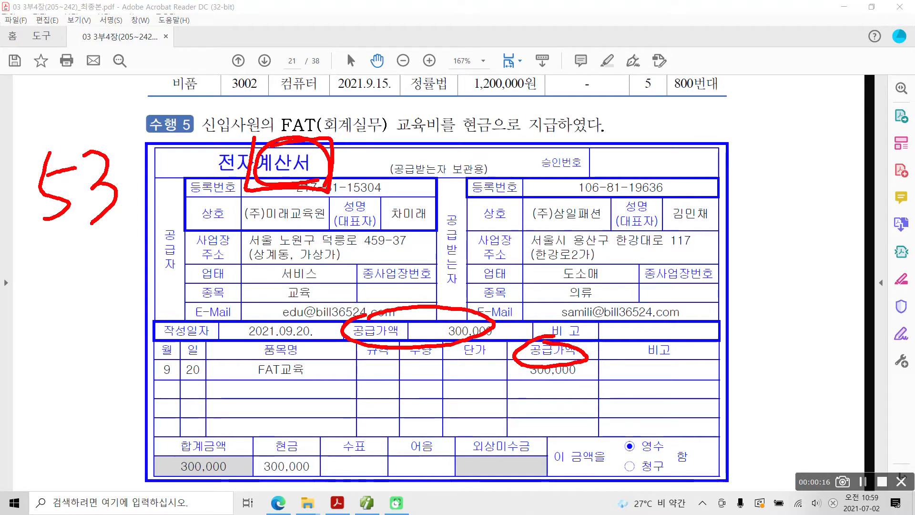
drag(47, 245, 110, 234)
drag(55, 269, 109, 252)
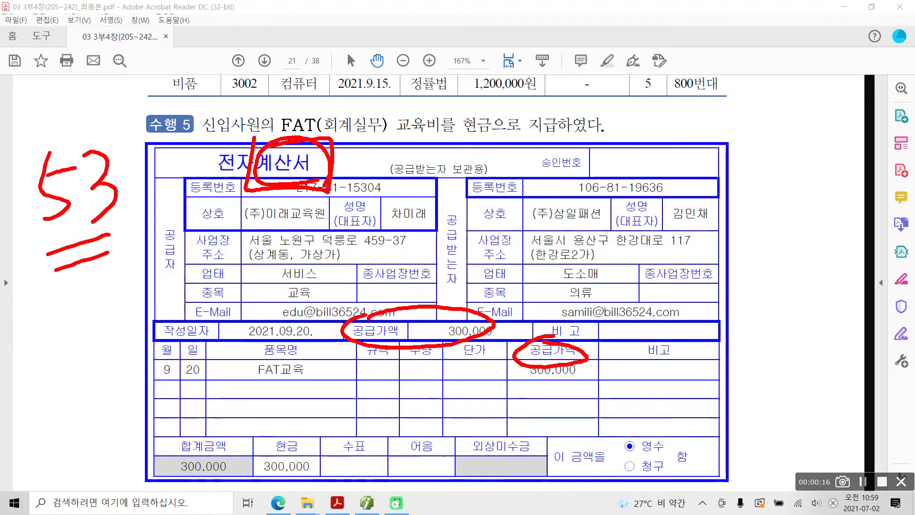
mouse_move(312, 339)
mouse_down()
mouse_move(259, 340)
mouse_move(291, 314)
mouse_up()
key(Escape)
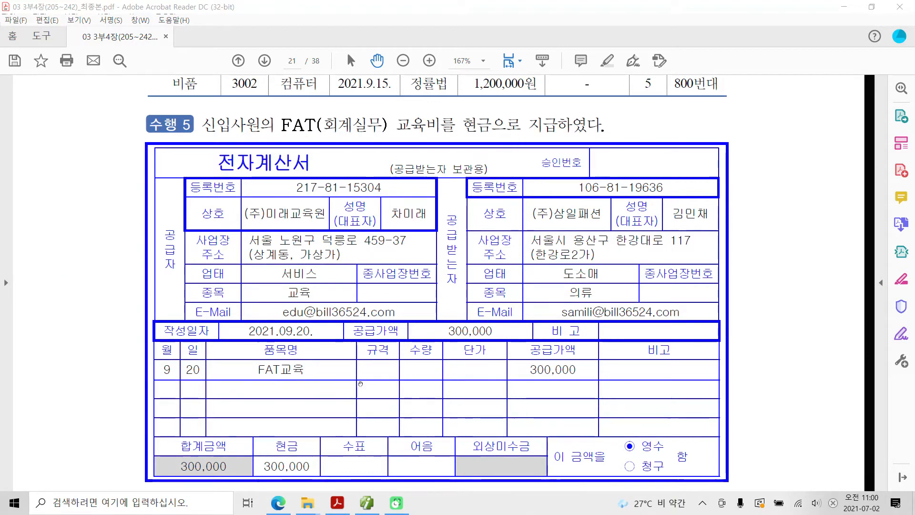
Switch to SmartA and start a purchase/sales voucher line for September 20 with tax type 53 (면세).
click(367, 504)
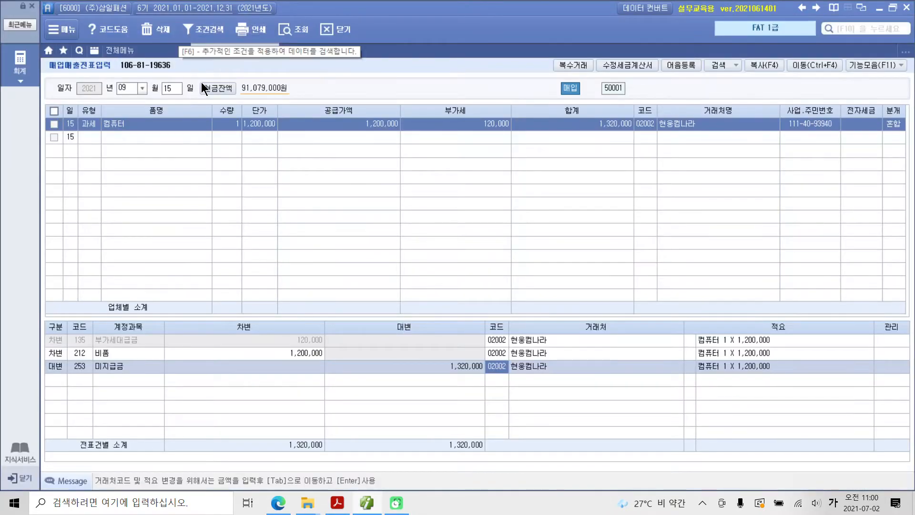
click(173, 90)
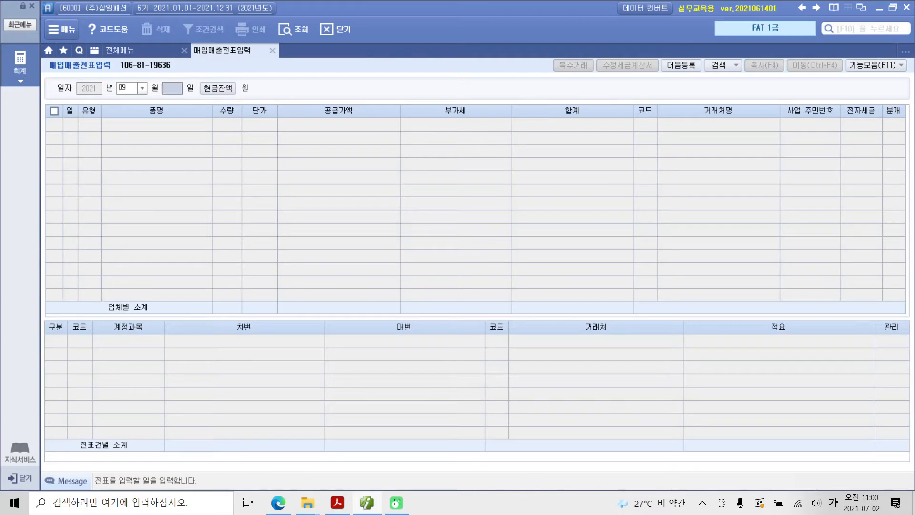
text(20)
key(Return)
key(Return)
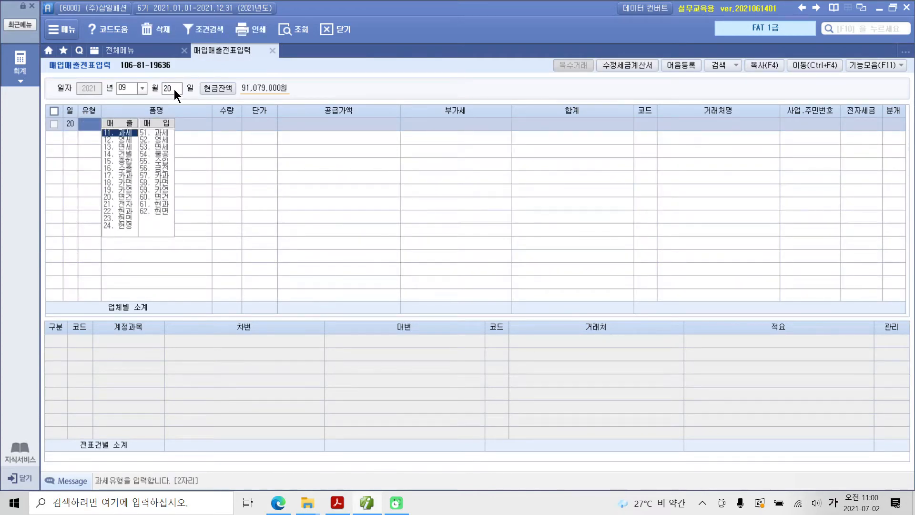
text(53)
key(Return)
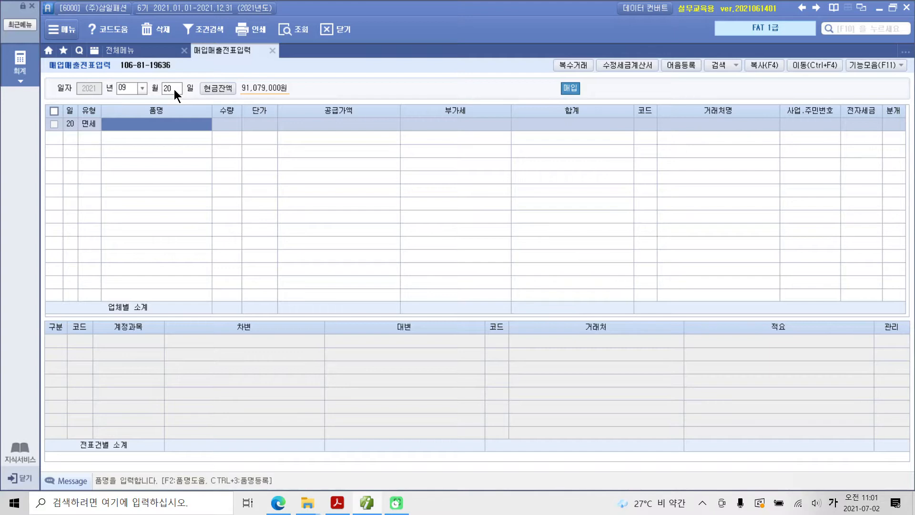
Enter FAT교육 as the item name and 300,000 as the supply amount, leaving quantity and unit price blank.
key(Hangul)
text(FAT)
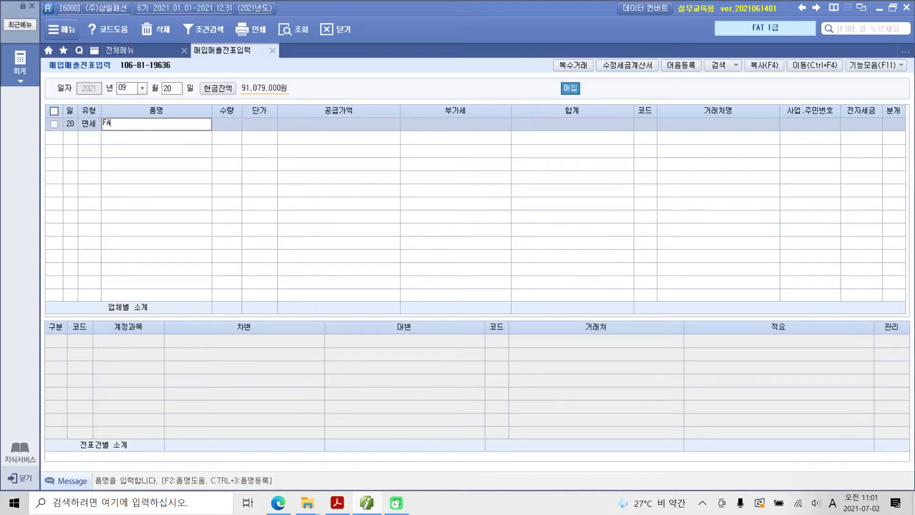
key(Hangul)
text(교육)
key(Return)
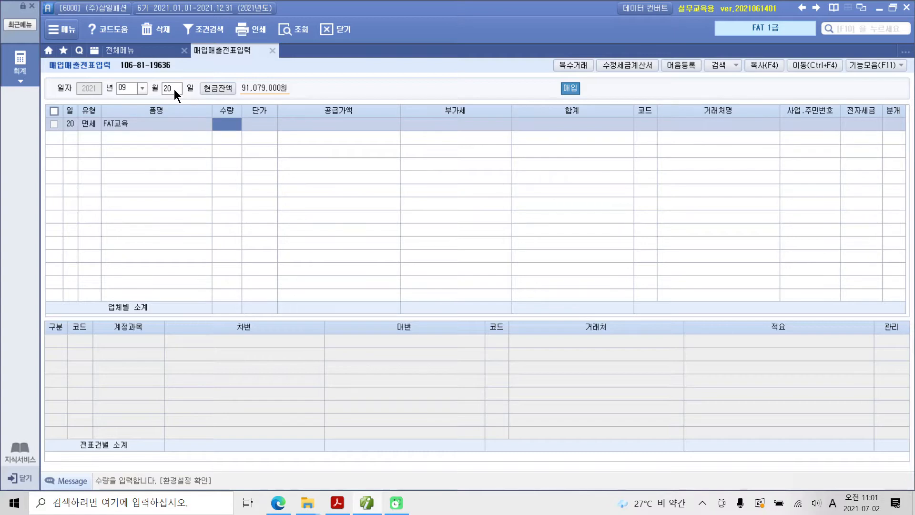
key(Return)
key(Return)
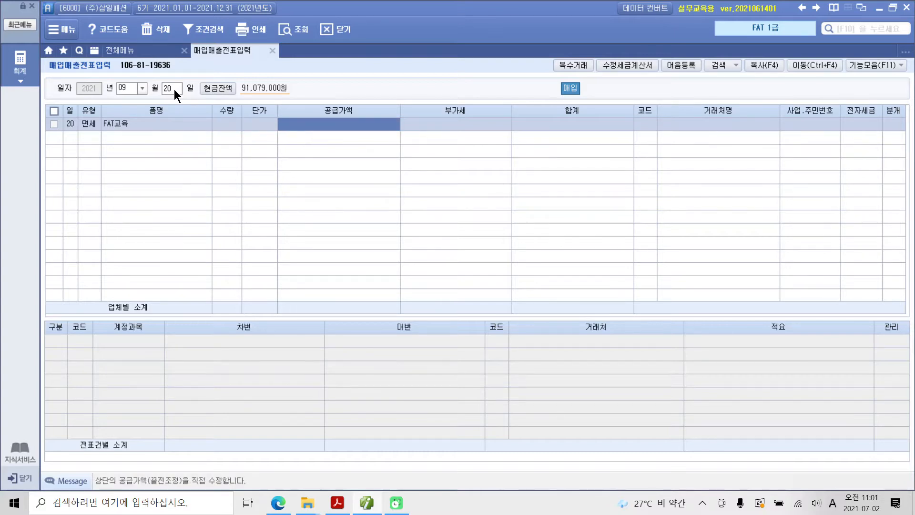
text(3000000)
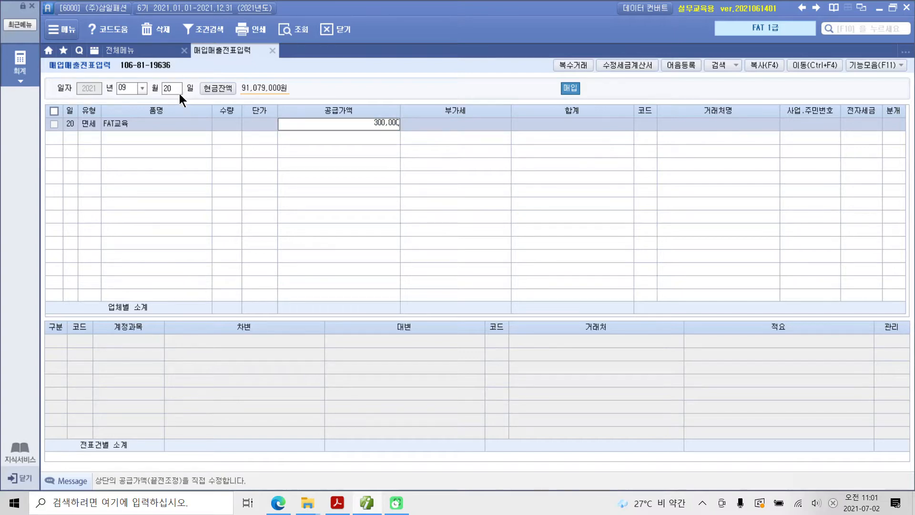
key(Return)
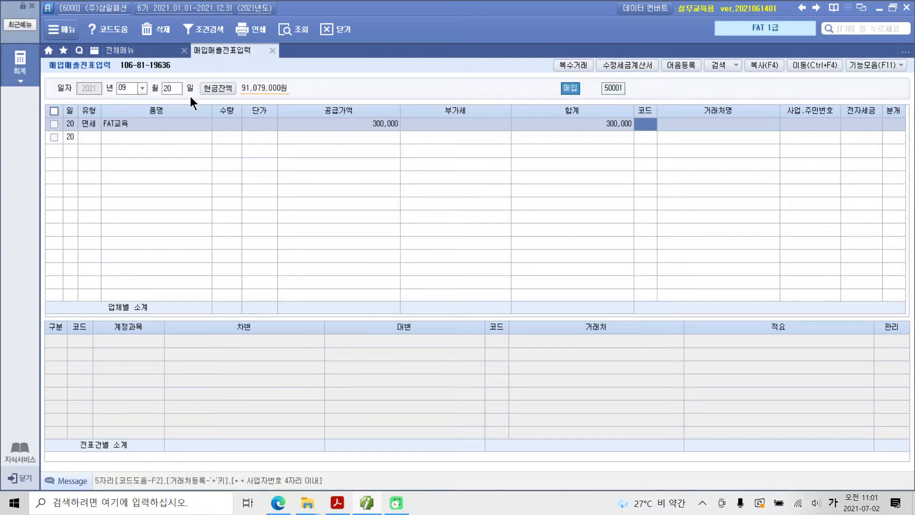
Set the vendor to (주)미래교육원, mark the invoice as 전자입력, and choose cash (1) as the journal type.
text(미래)
key(Return)
key(Return)
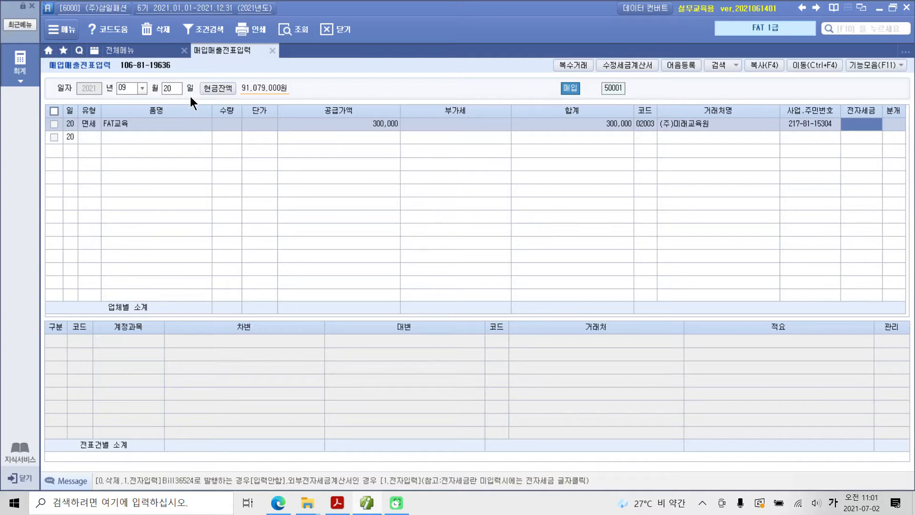
text(1)
key(Return)
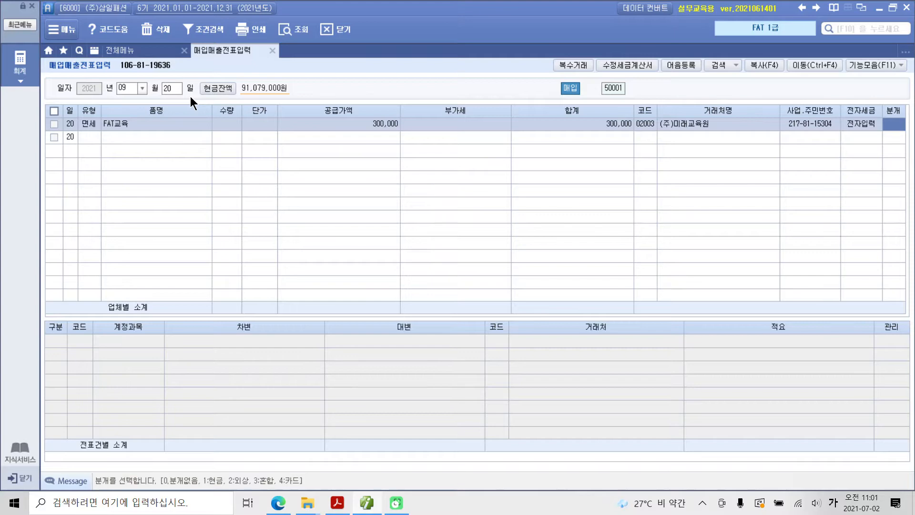
text(1)
key(Return)
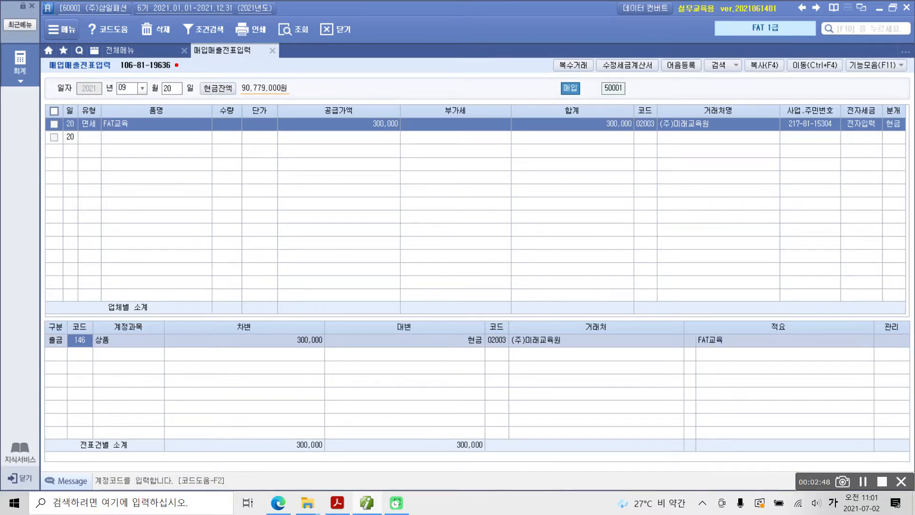
Examine the journal line's debit, credit and 상품 account against the voucher's FAT교육 item.
drag(444, 453, 176, 65)
mouse_move(444, 312)
mouse_down()
mouse_move(403, 382)
mouse_move(455, 470)
mouse_up()
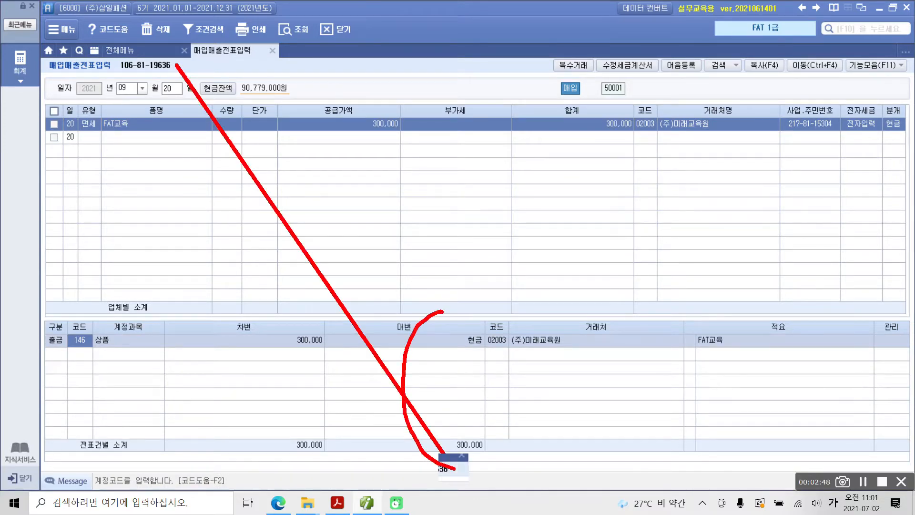
key(Escape)
mouse_move(447, 436)
mouse_down()
mouse_move(470, 300)
mouse_move(487, 432)
mouse_up()
mouse_move(301, 443)
mouse_down()
mouse_move(233, 340)
mouse_move(327, 420)
mouse_move(321, 425)
mouse_up()
drag(67, 355, 153, 351)
mouse_move(144, 146)
mouse_down()
mouse_move(94, 128)
mouse_move(165, 131)
mouse_move(115, 295)
mouse_move(106, 344)
mouse_move(116, 349)
mouse_move(103, 347)
mouse_up()
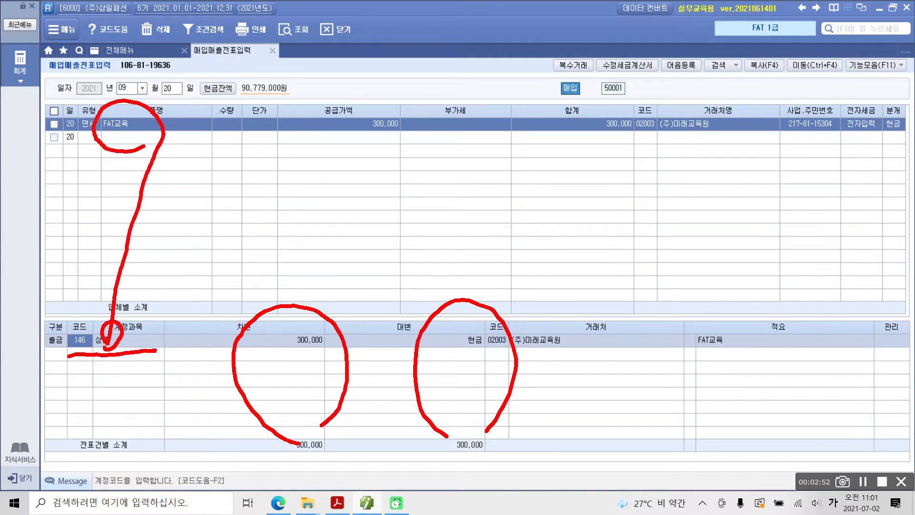
key(Escape)
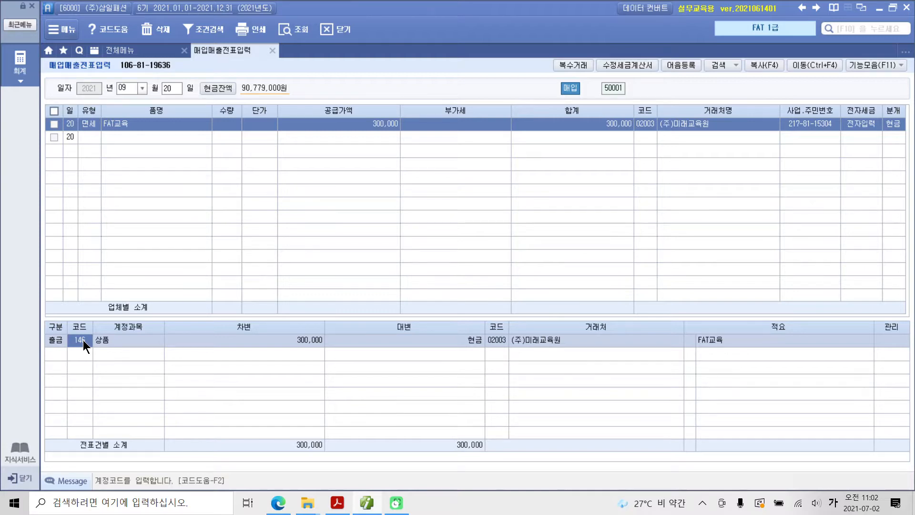
Change the journal line's account to 825 교육훈련비 by looking up 교육.
text(교육)
key(Return)
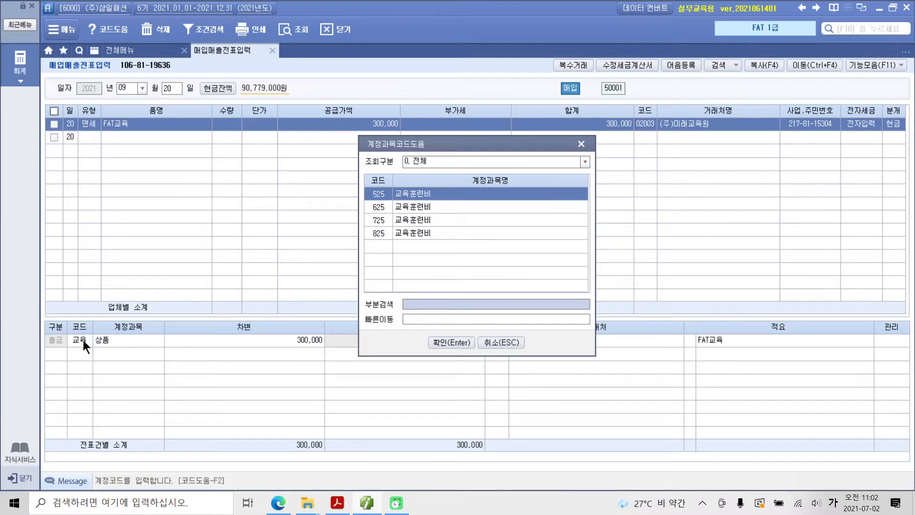
key(Down)
key(Down)
key(Down)
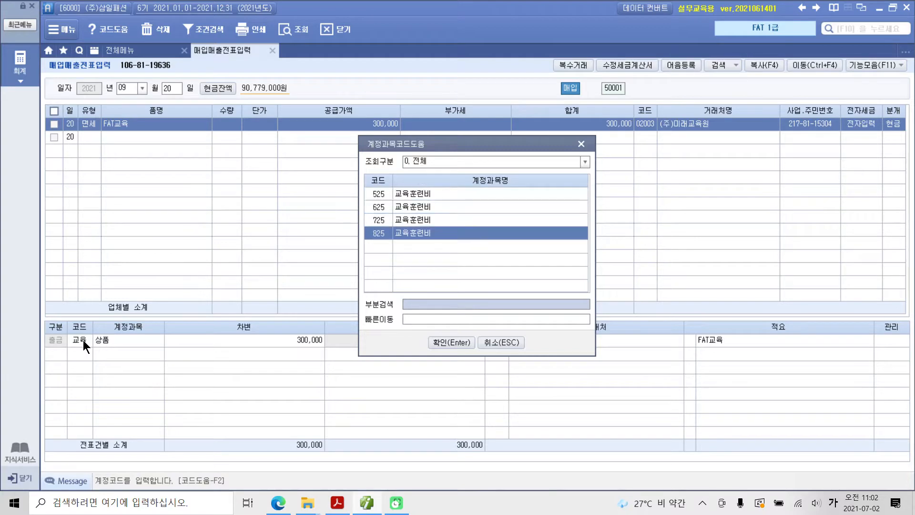
key(Return)
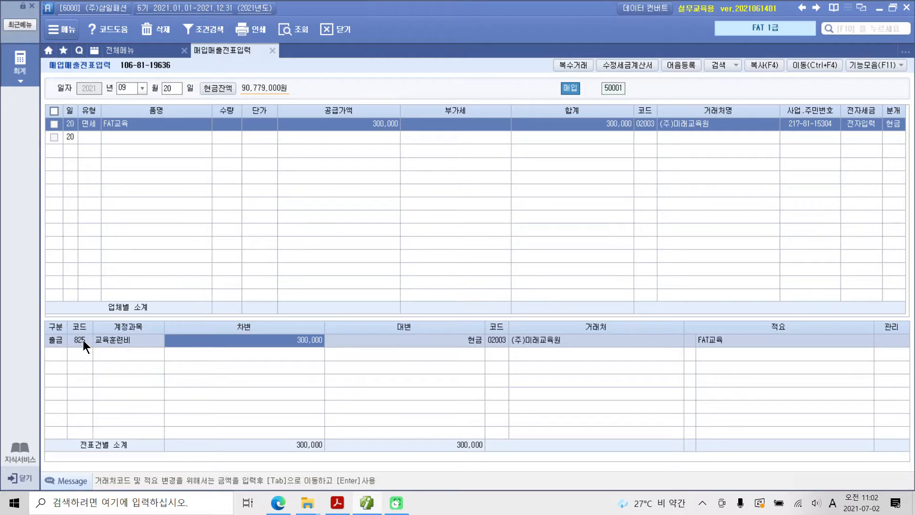
Review the finished voucher's debit and credit sides, purchase marker, tax type, amount and vendor.
mouse_move(291, 455)
mouse_down()
mouse_move(249, 427)
mouse_move(332, 376)
mouse_move(306, 450)
mouse_up()
mouse_move(479, 462)
mouse_down()
mouse_move(431, 450)
mouse_move(420, 294)
mouse_up()
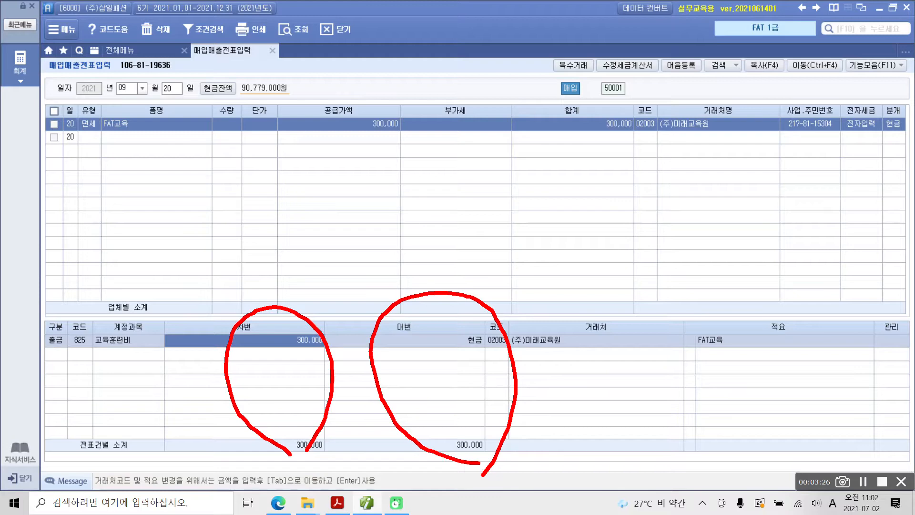
mouse_move(585, 101)
mouse_down()
mouse_move(552, 107)
mouse_move(578, 109)
mouse_up()
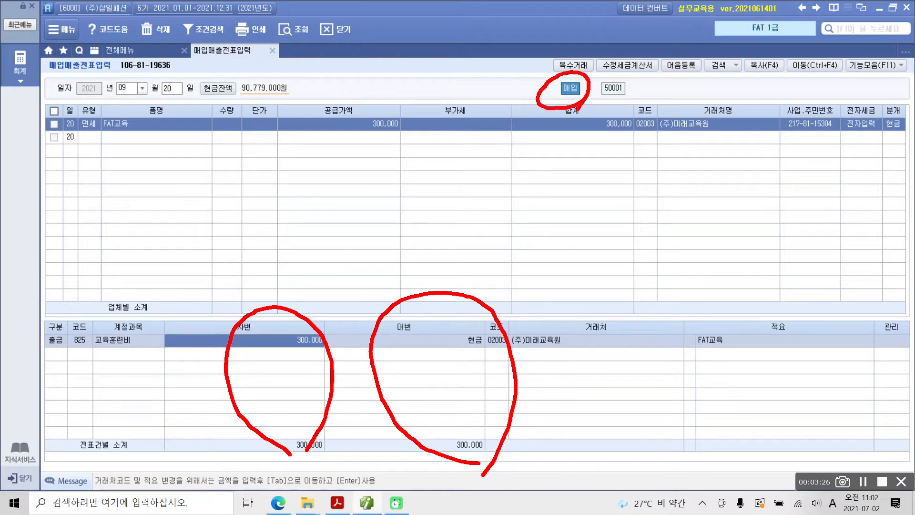
mouse_move(101, 154)
mouse_down()
mouse_move(117, 126)
mouse_move(120, 167)
mouse_up()
mouse_move(360, 150)
mouse_down()
mouse_move(442, 141)
mouse_move(693, 157)
mouse_up()
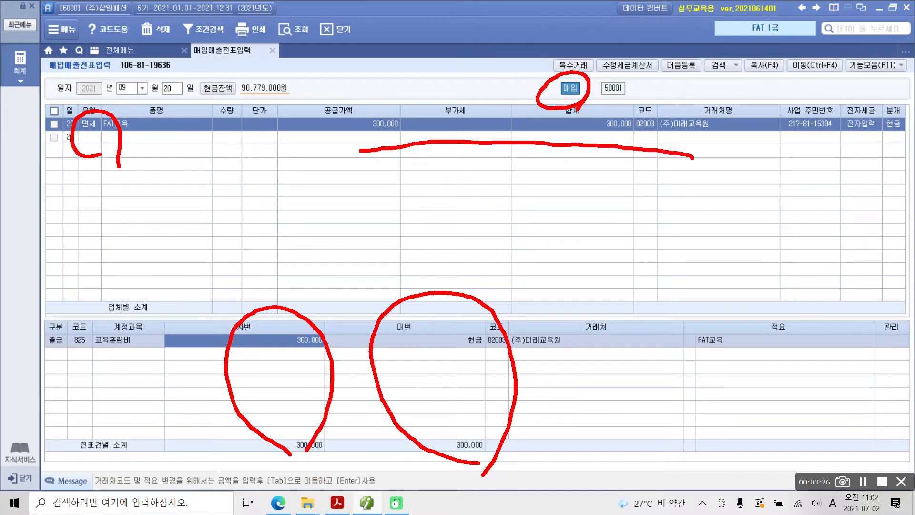
key(Escape)
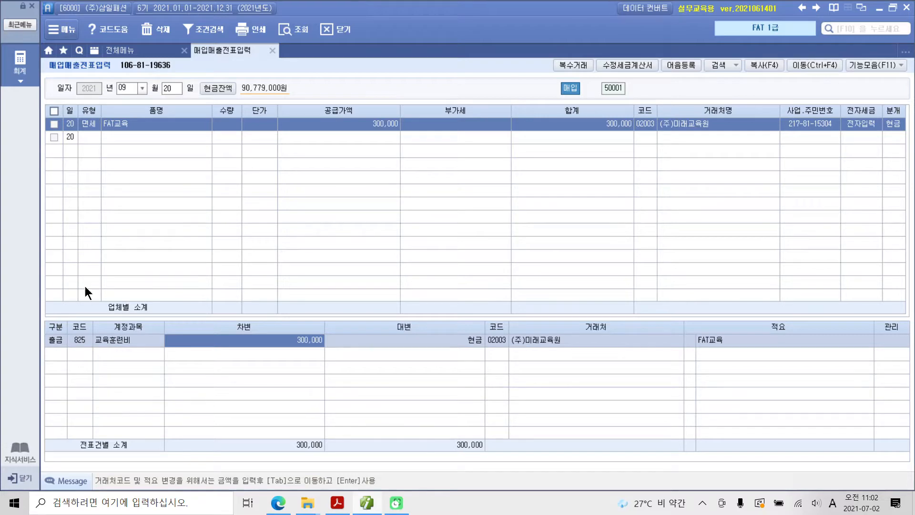
Open the invoice summary (계산서합계표) for the period from 07 to 09 of 2021.
click(144, 51)
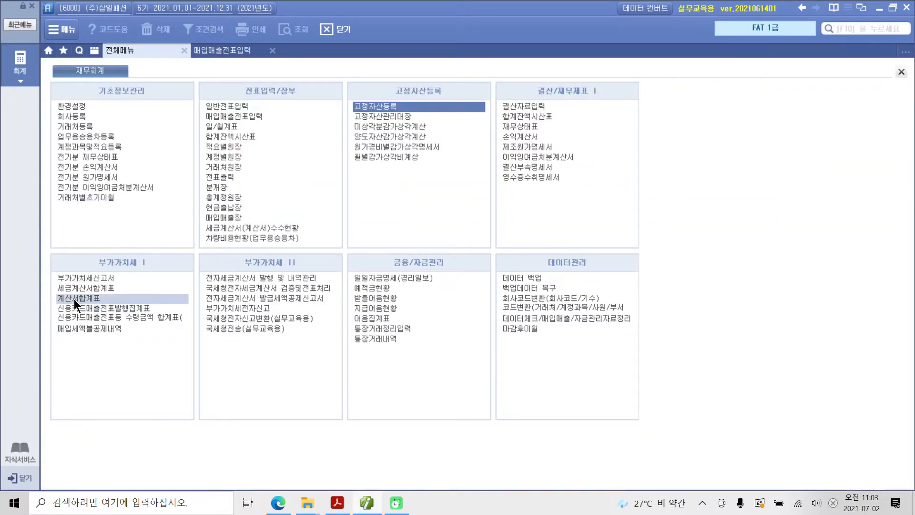
click(76, 298)
text(07)
text(09)
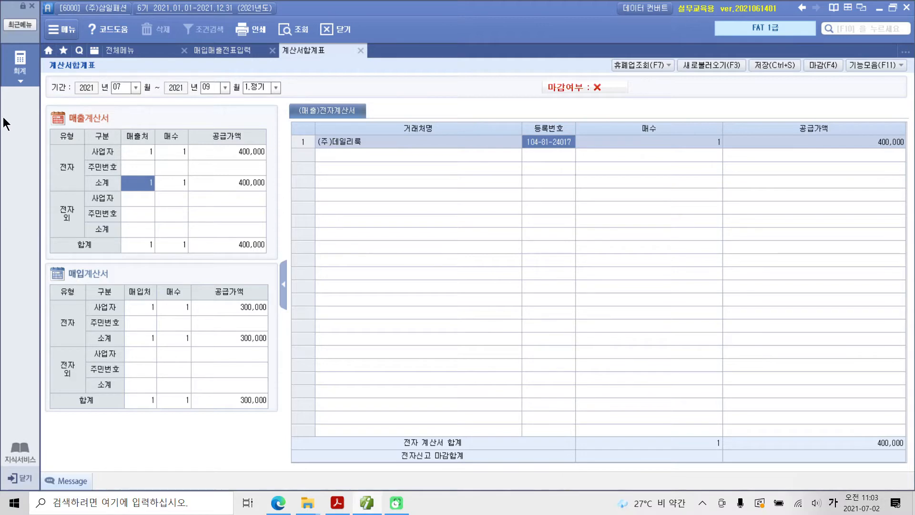
Check the electronic purchase and sales invoice subtotals and the trading partners listed for each.
drag(223, 190, 260, 191)
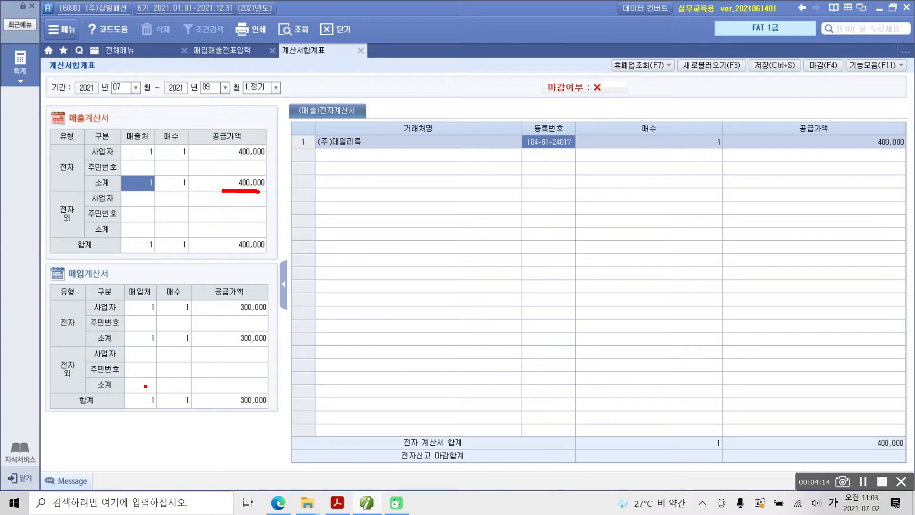
click(154, 339)
key(ctrl+2)
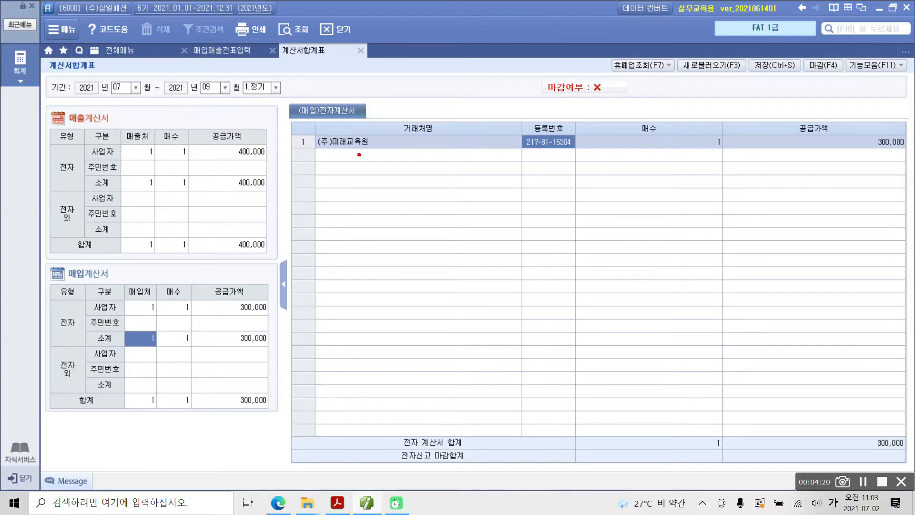
drag(335, 151, 431, 150)
key(ctrl+2)
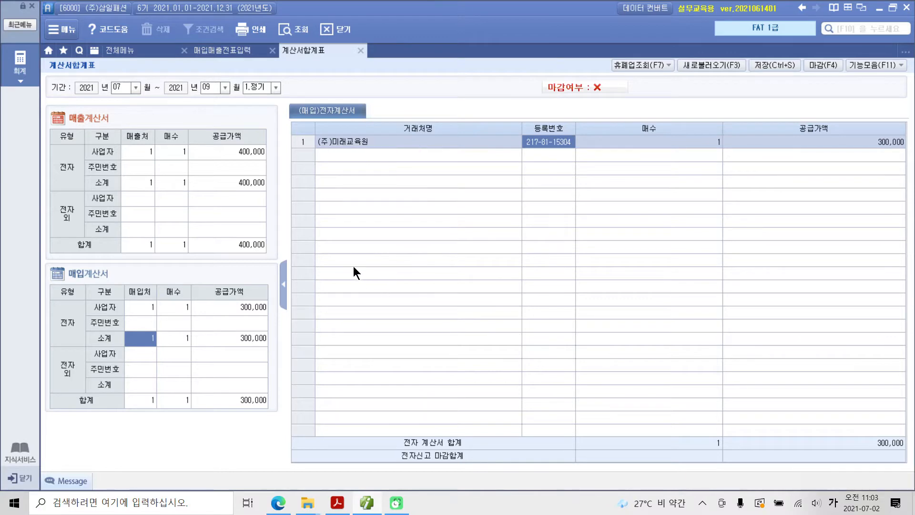
click(151, 187)
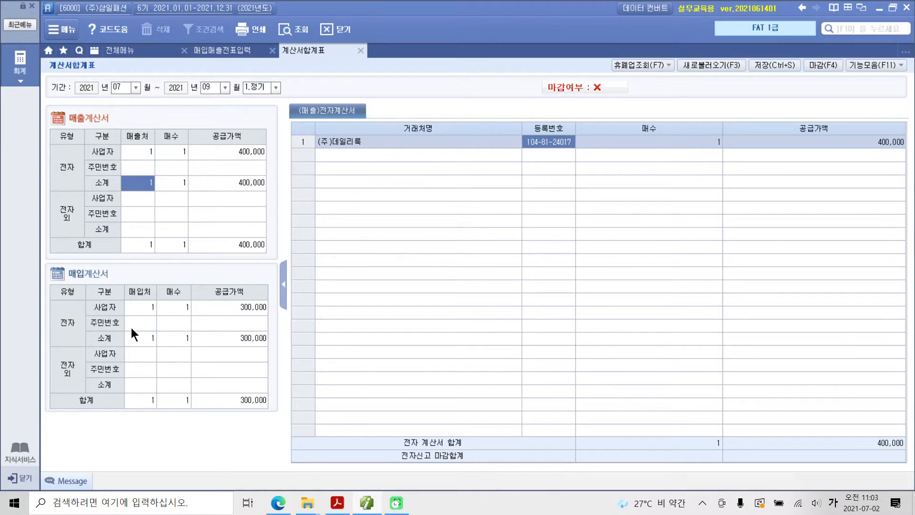
Check the electronic purchase invoice subtotal and its trading partner, and compare the purchase (매입계산서) and sales (매출계산서) summaries.
click(148, 340)
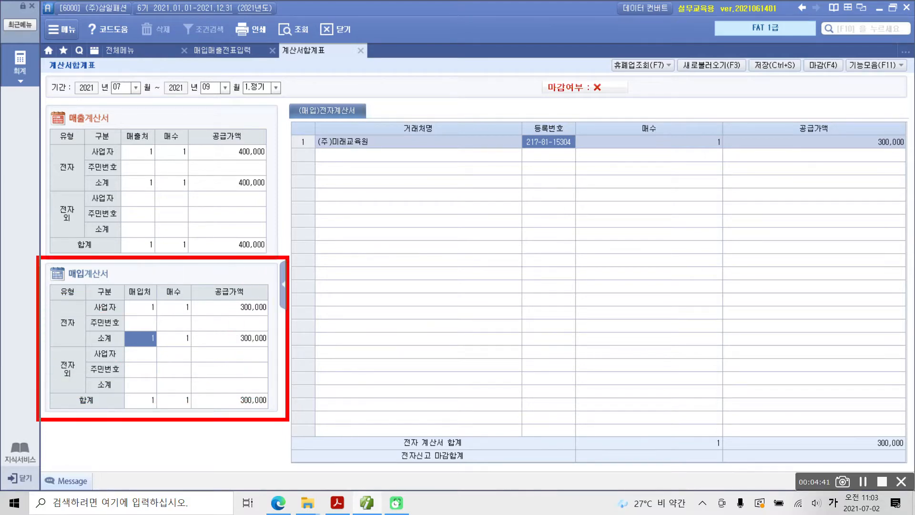
drag(65, 284, 99, 283)
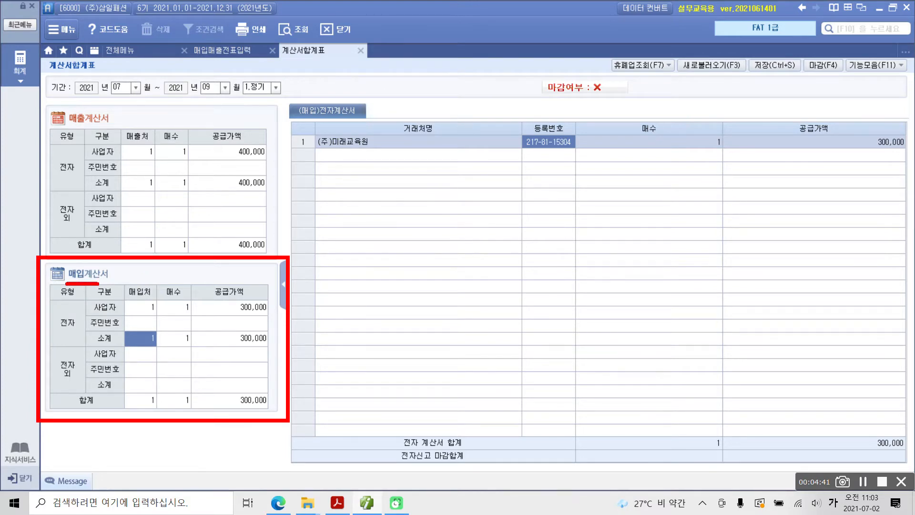
mouse_move(46, 96)
mouse_down()
mouse_move(54, 120)
mouse_move(267, 258)
mouse_move(281, 252)
mouse_up()
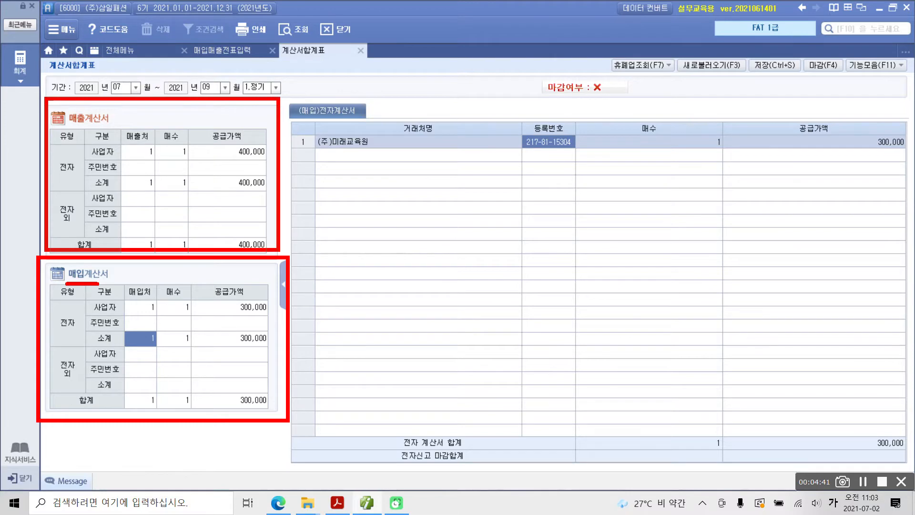
drag(67, 125, 111, 127)
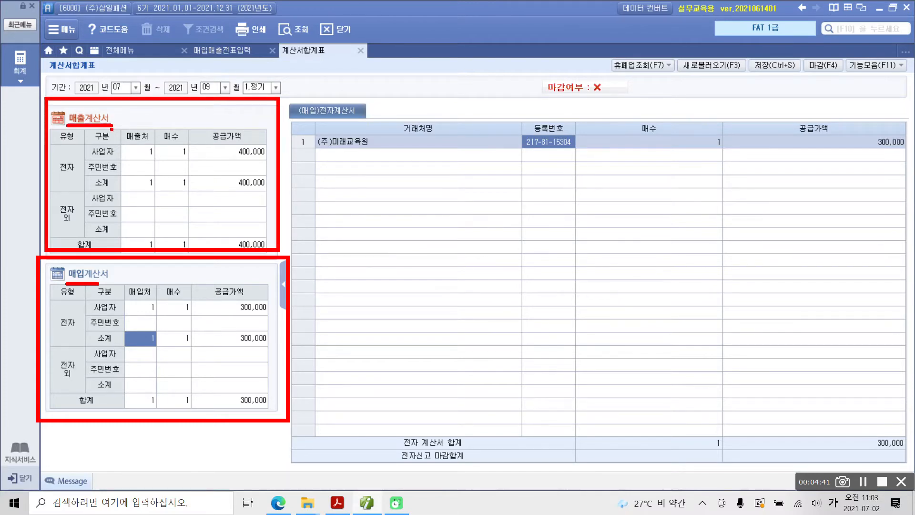
key(Escape)
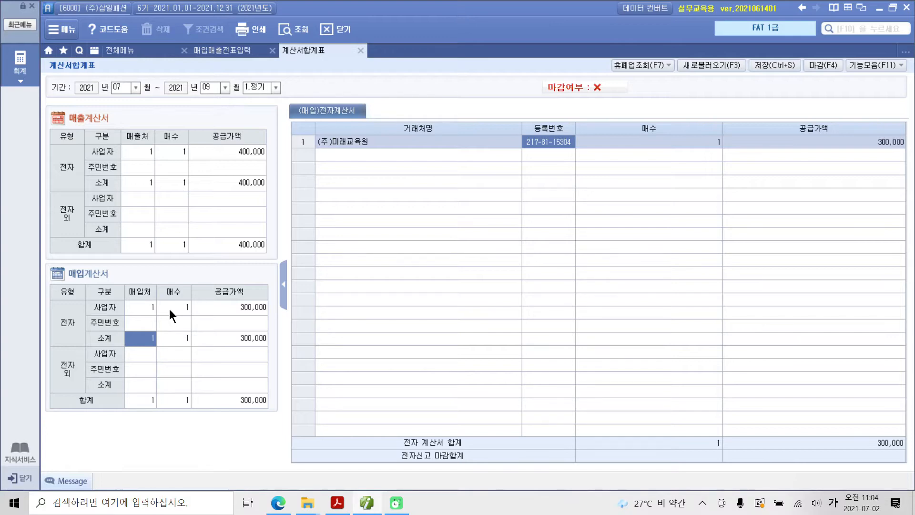
Open the VAT return (부가가치세신고서) for July 1 to September 30, 2021, as 1.정기신고 without loading the saved data.
click(132, 50)
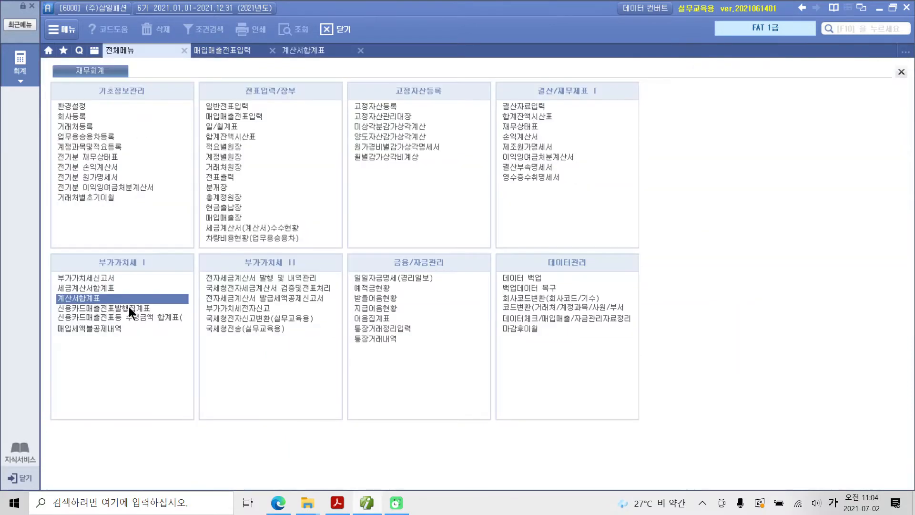
click(82, 276)
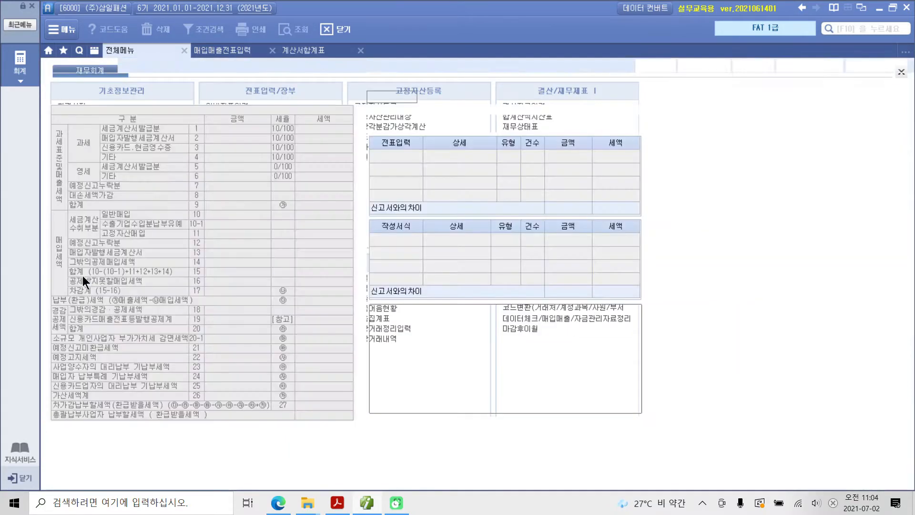
text(7)
key(Return)
key(Return)
text(9)
key(Return)
key(Return)
key(Return)
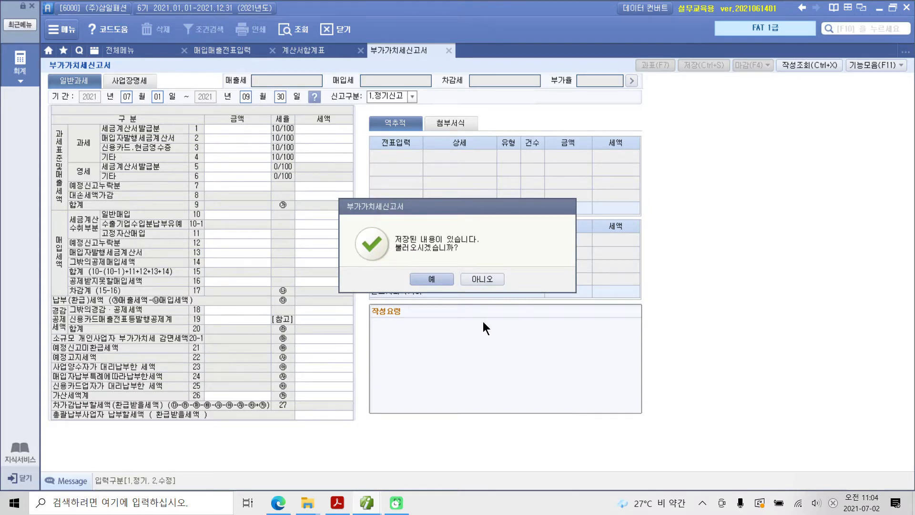
click(480, 278)
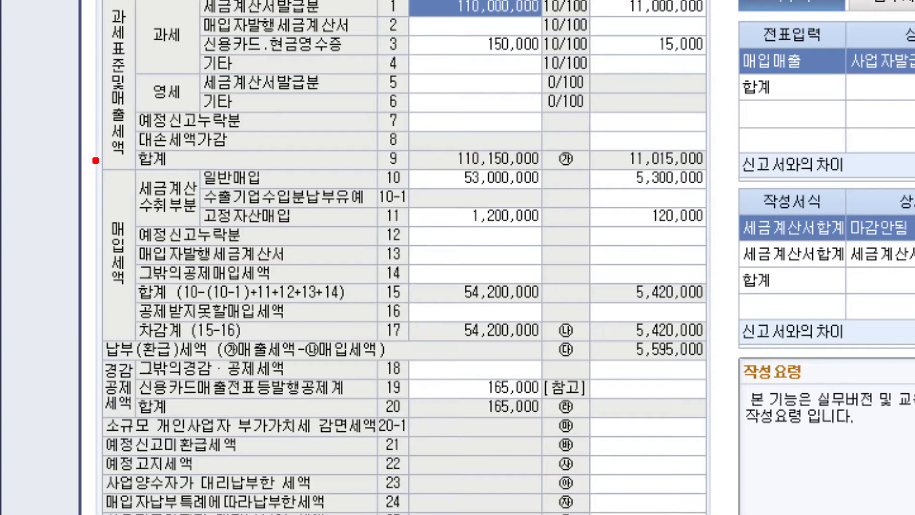
Examine the VAT return's 매입세액 section, its 세금계산서 수취부분 rows, and the 과세표준 및 매출세액 section.
drag(94, 159, 345, 305)
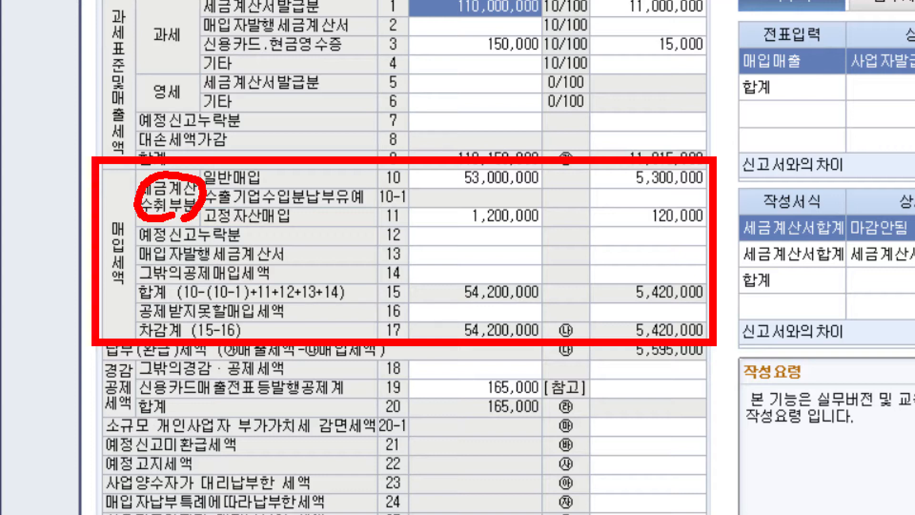
mouse_move(137, 153)
mouse_down()
mouse_move(114, 149)
mouse_move(143, 83)
mouse_move(137, 136)
mouse_up()
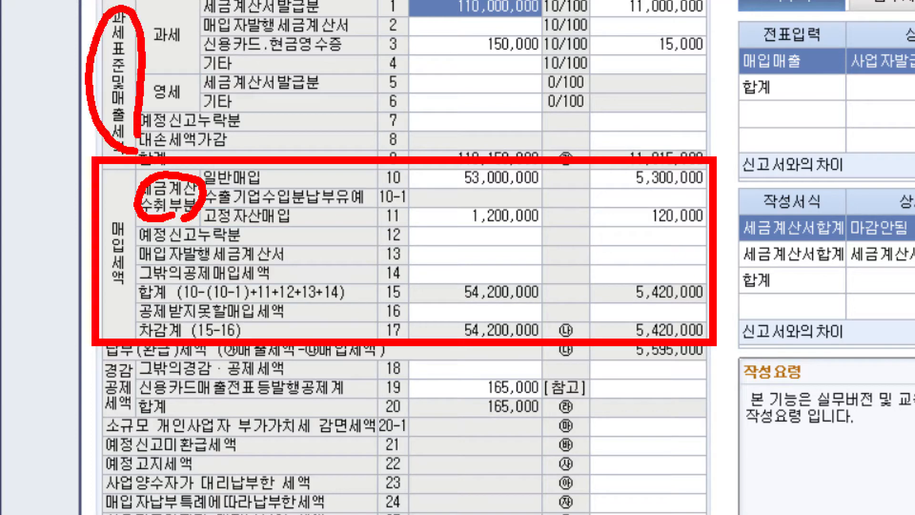
drag(503, 33, 443, 117)
drag(457, 48, 503, 114)
drag(124, 317, 143, 250)
drag(492, 215, 417, 317)
drag(432, 241, 496, 315)
key(Escape)
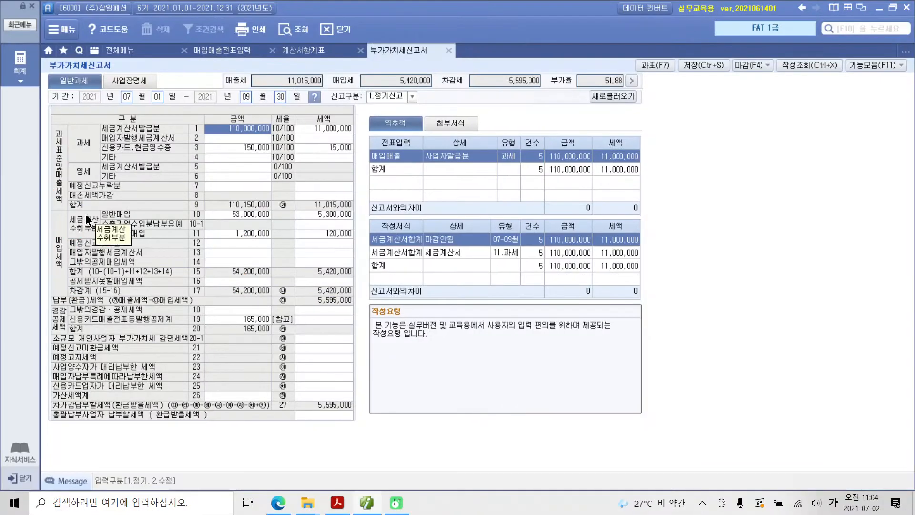
Check the 면세수입금액 and 85.계산서수취금액 amounts in the return's tax base details (과세표준명세) and close them.
click(661, 64)
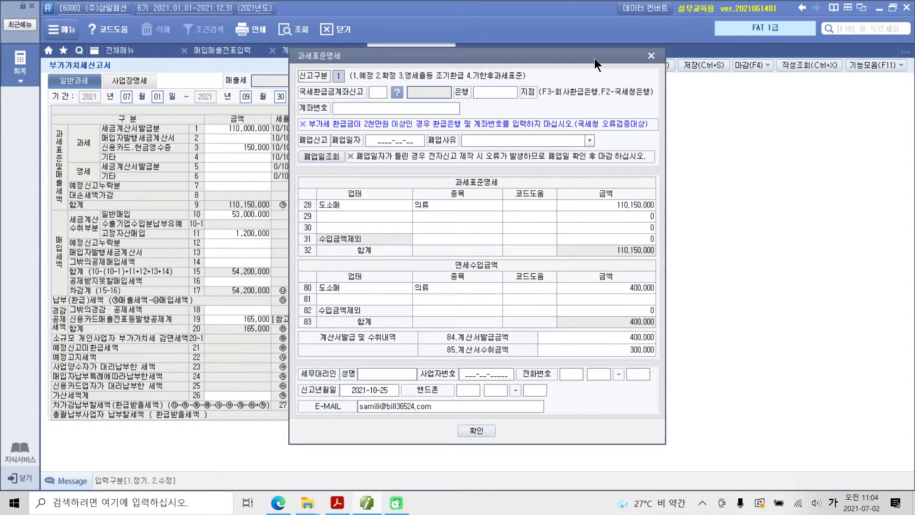
drag(594, 58, 553, 70)
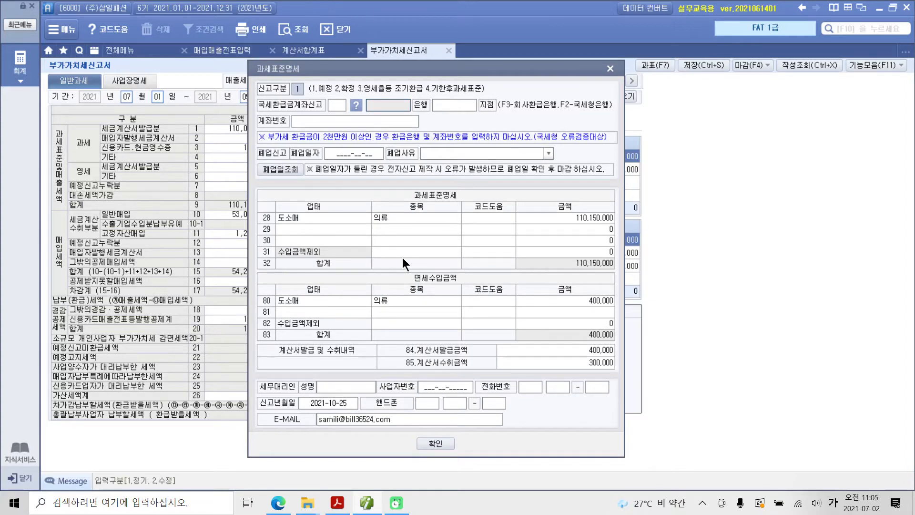
drag(384, 268, 480, 284)
drag(576, 307, 614, 310)
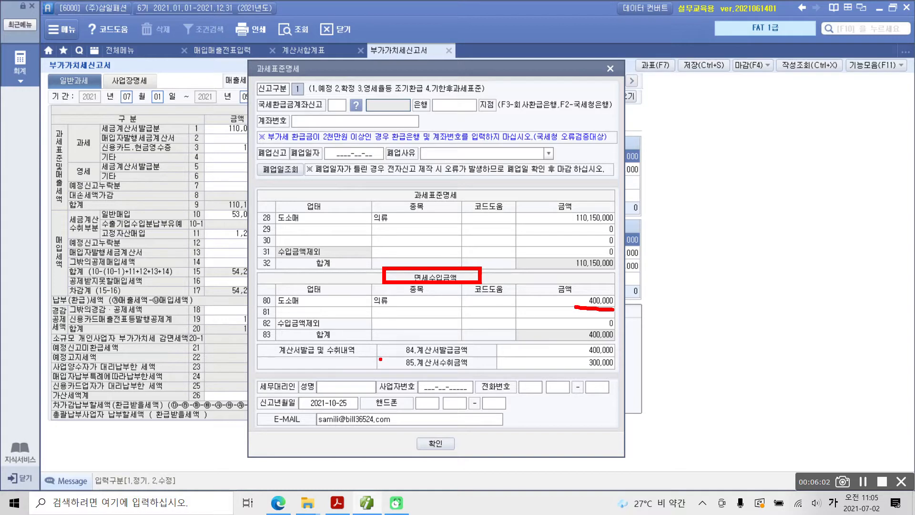
mouse_move(381, 358)
mouse_down()
mouse_move(636, 379)
mouse_move(627, 373)
mouse_up()
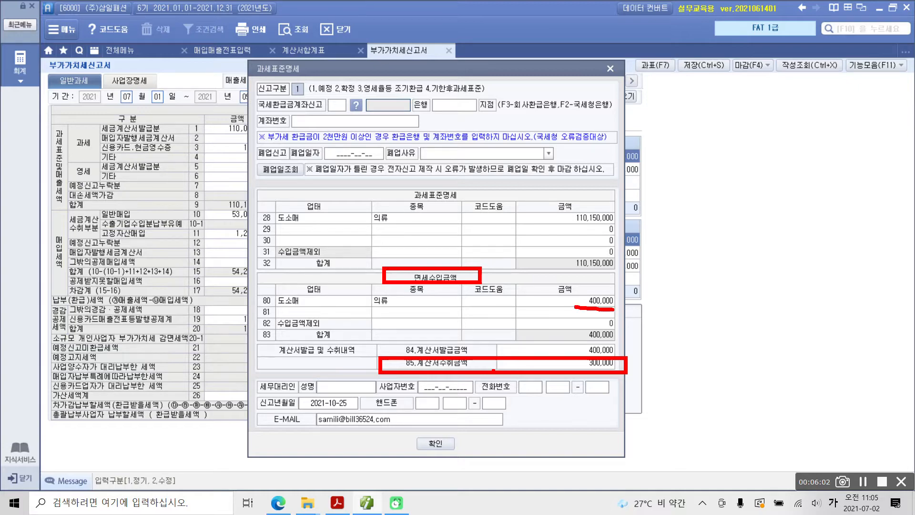
click(601, 365)
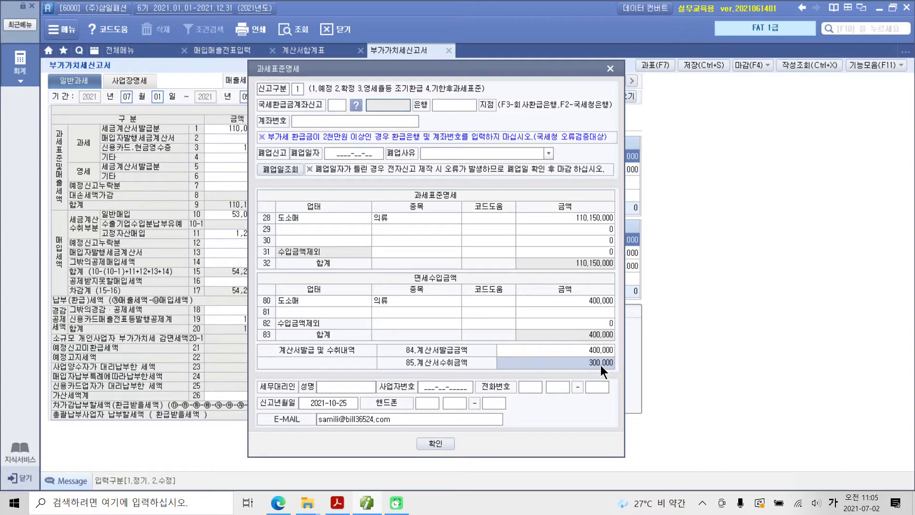
click(450, 444)
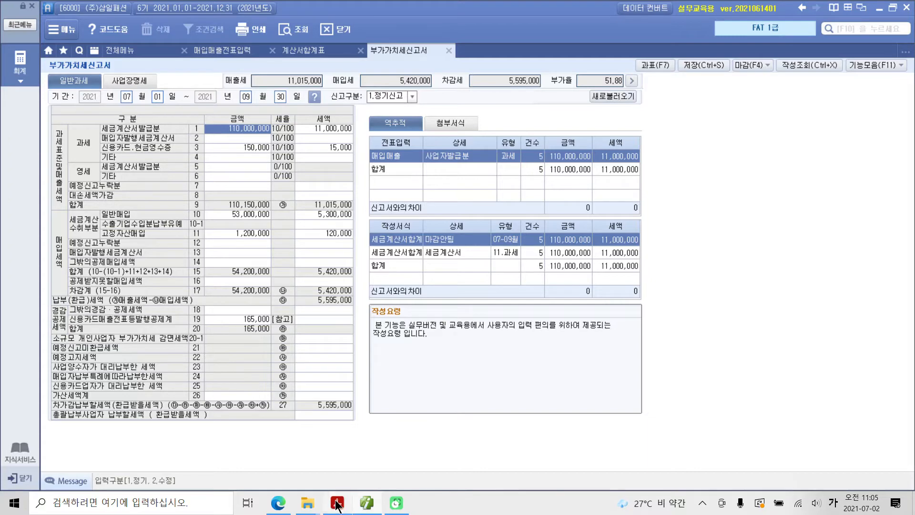
Switch to the textbook PDF in Acrobat Reader and highlight the heading 공제받지 못할 매입세액 on page 22.
mouse_move(336, 503)
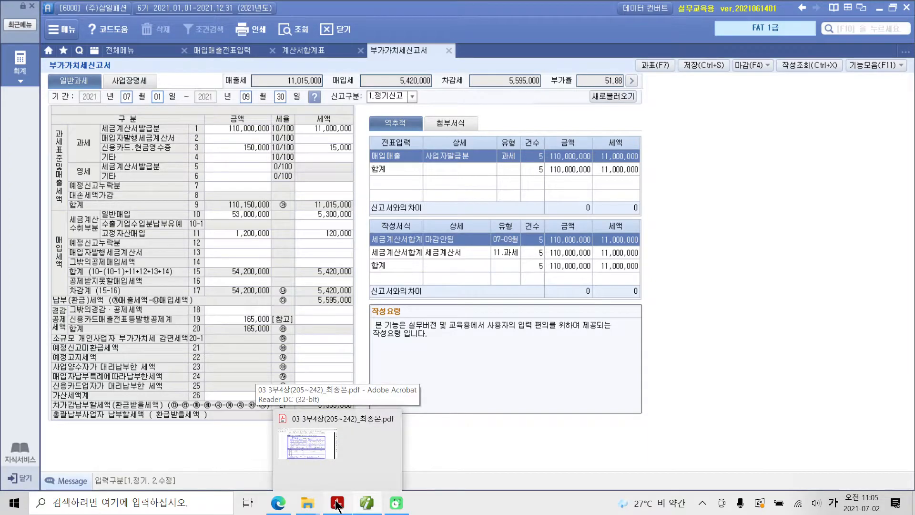
click(336, 504)
scroll(376, 316, down, 6)
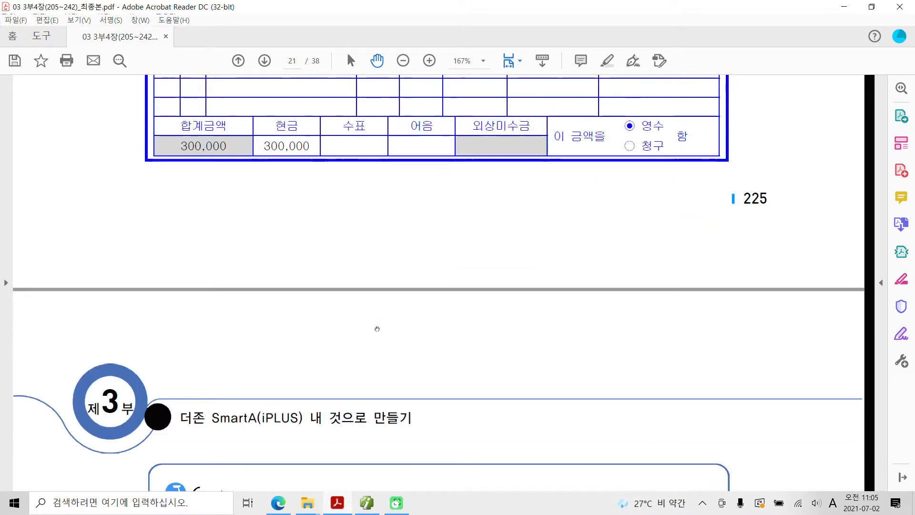
scroll(377, 329, down, 6)
scroll(377, 328, down, 1)
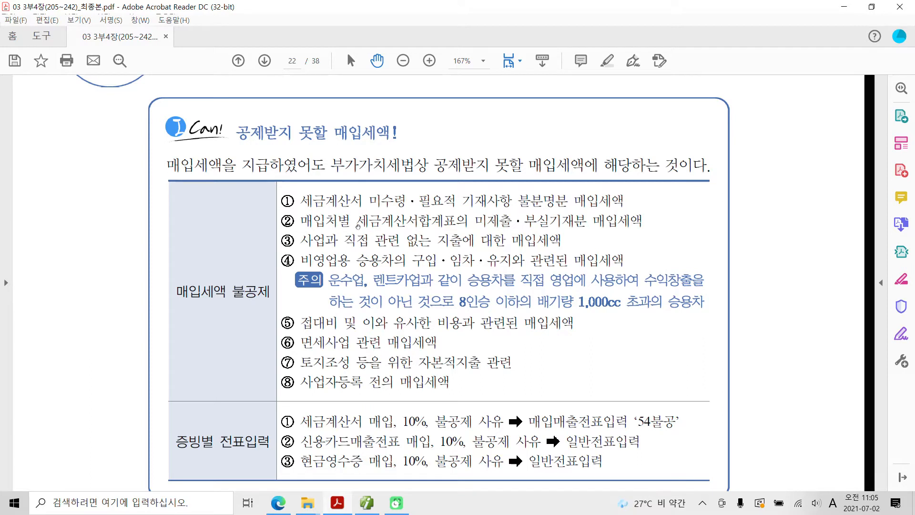
drag(238, 133, 390, 132)
right_click(370, 133)
click(404, 170)
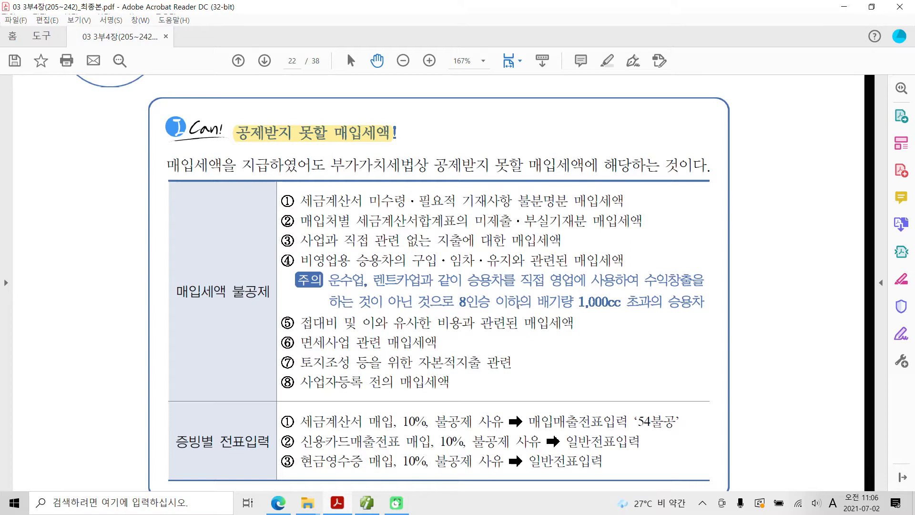
Highlight 부가가치세법상 공제받지 못할 매입세액에 해당하는 것이다 in the sentence below the heading.
scroll(518, 306, down, 1)
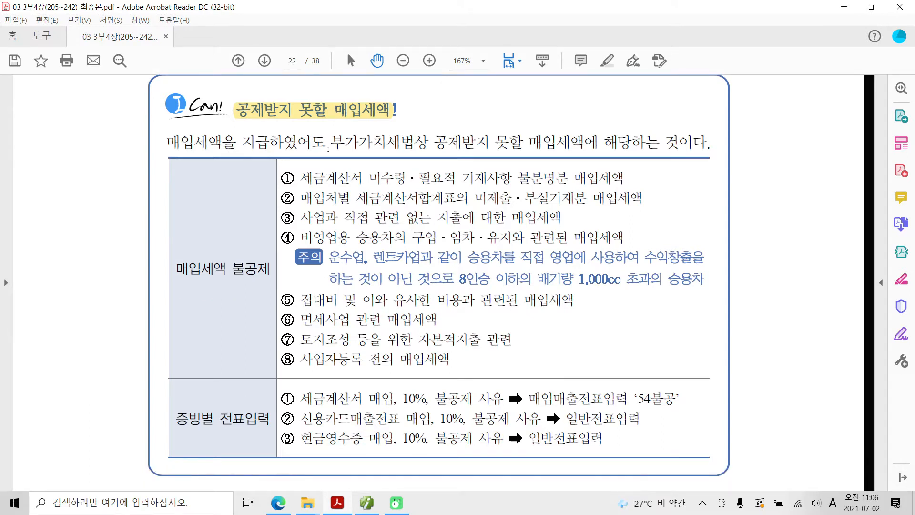
drag(330, 143, 540, 143)
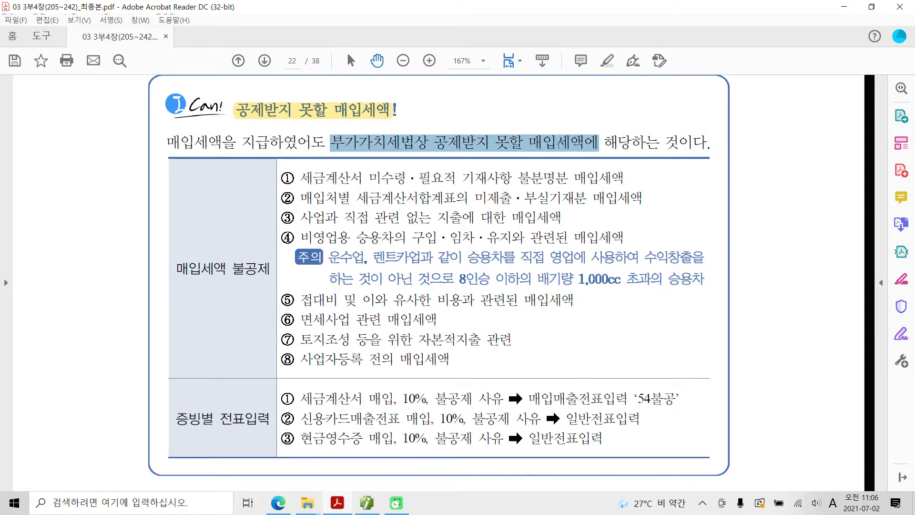
drag(598, 143, 698, 156)
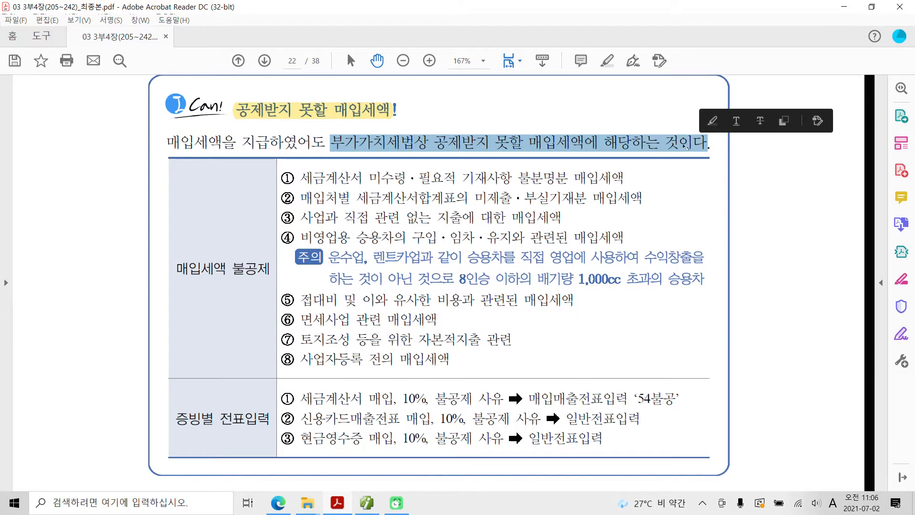
right_click(685, 145)
click(707, 180)
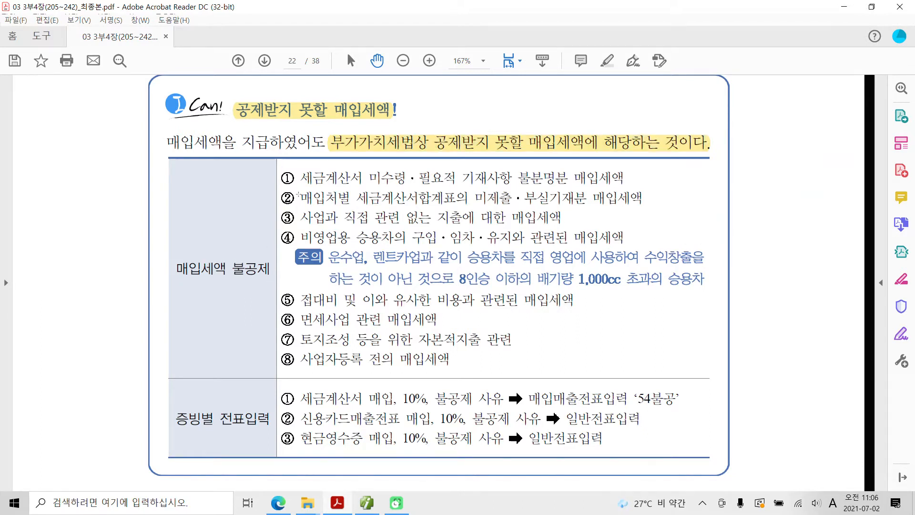
Read through the eight 매입세액 불공제 cases, down to the 증빙별 전표입력 row of the table.
mouse_move(299, 183)
mouse_down()
mouse_move(546, 190)
mouse_move(620, 180)
mouse_up()
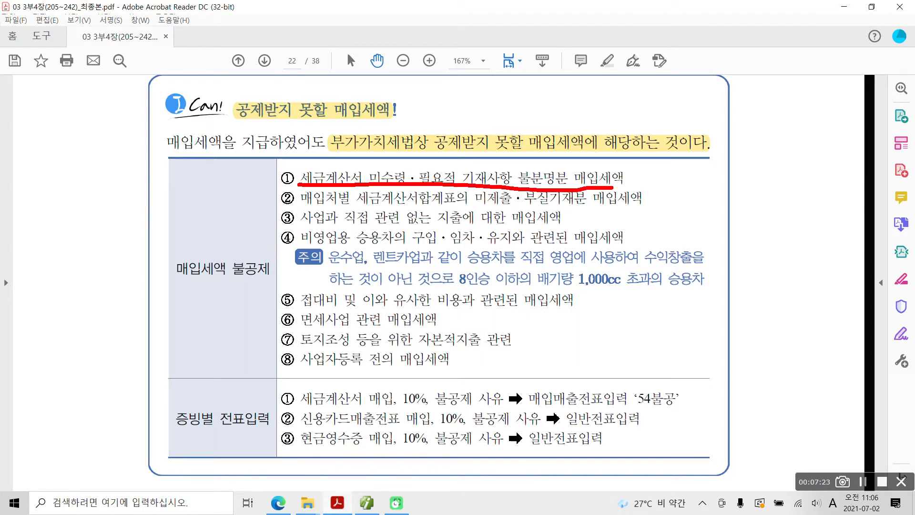
drag(300, 207, 638, 209)
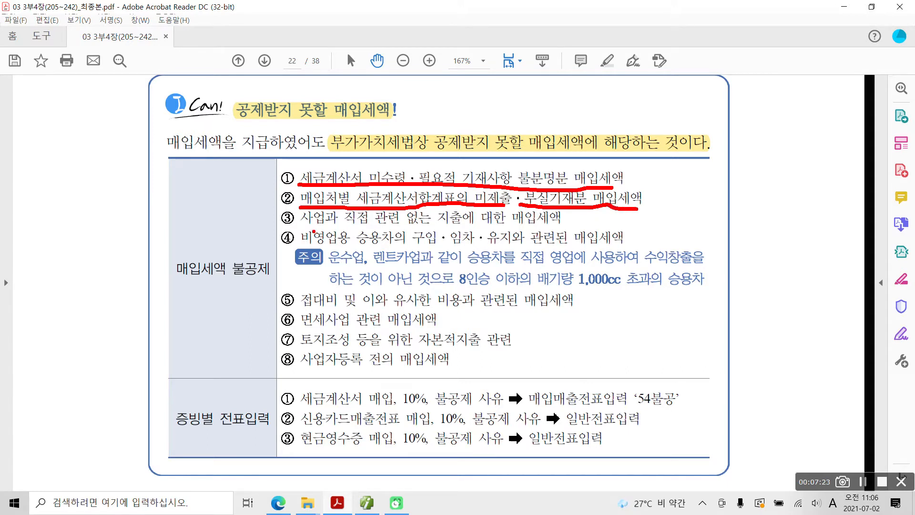
drag(303, 228, 562, 224)
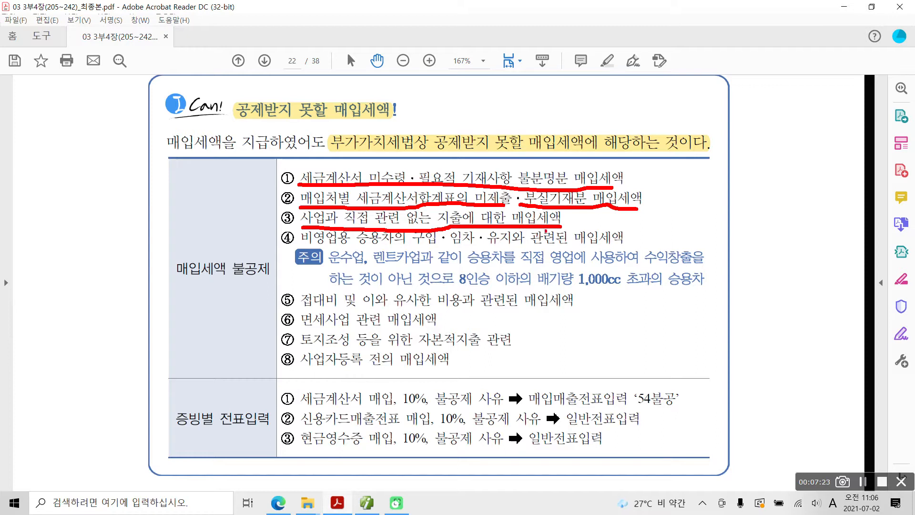
drag(299, 246, 610, 247)
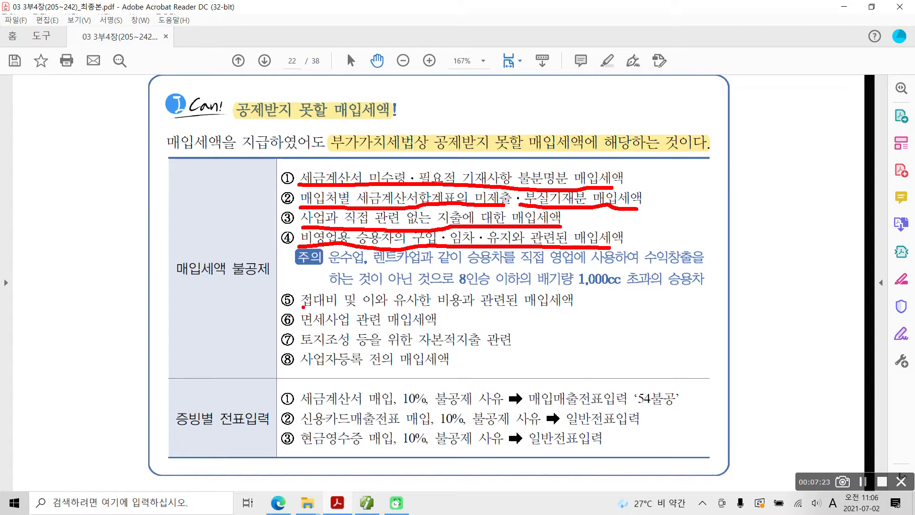
drag(301, 309, 578, 308)
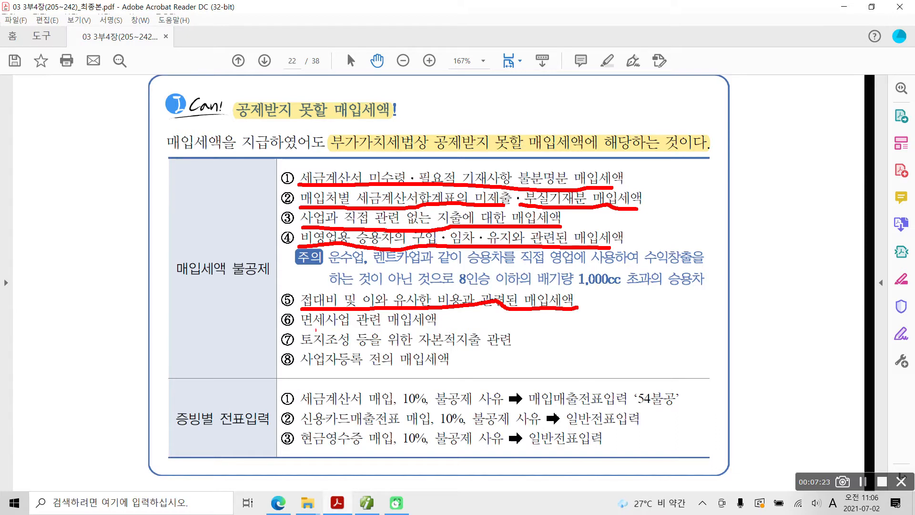
drag(302, 328, 441, 328)
drag(301, 349, 513, 350)
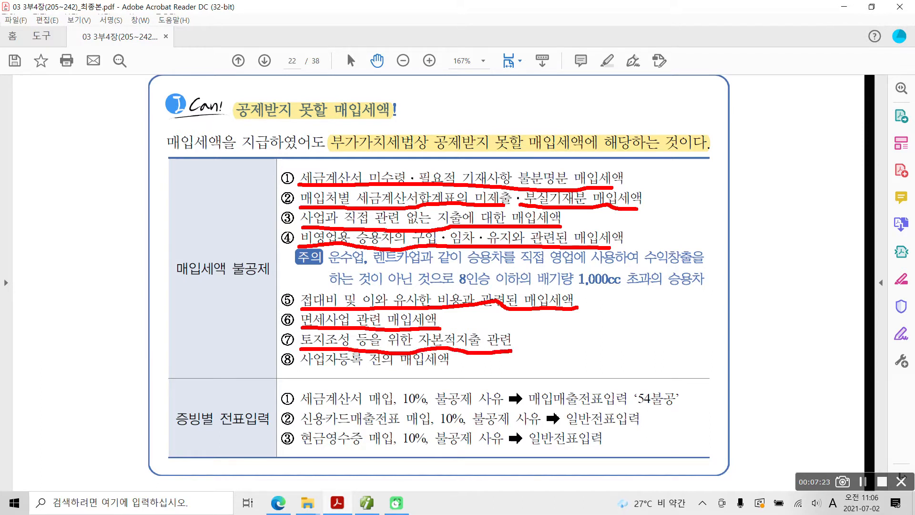
drag(301, 373, 447, 372)
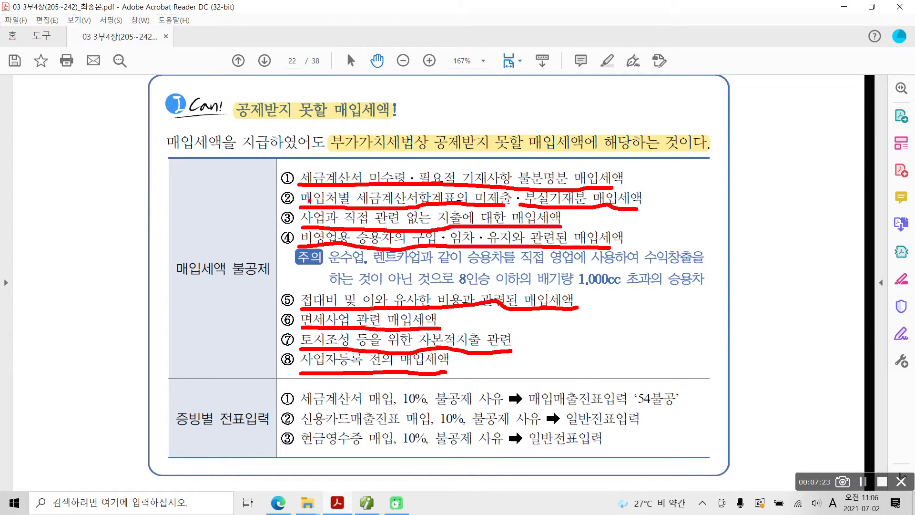
mouse_move(266, 165)
mouse_down()
mouse_move(281, 292)
mouse_move(341, 376)
mouse_up()
key(Escape)
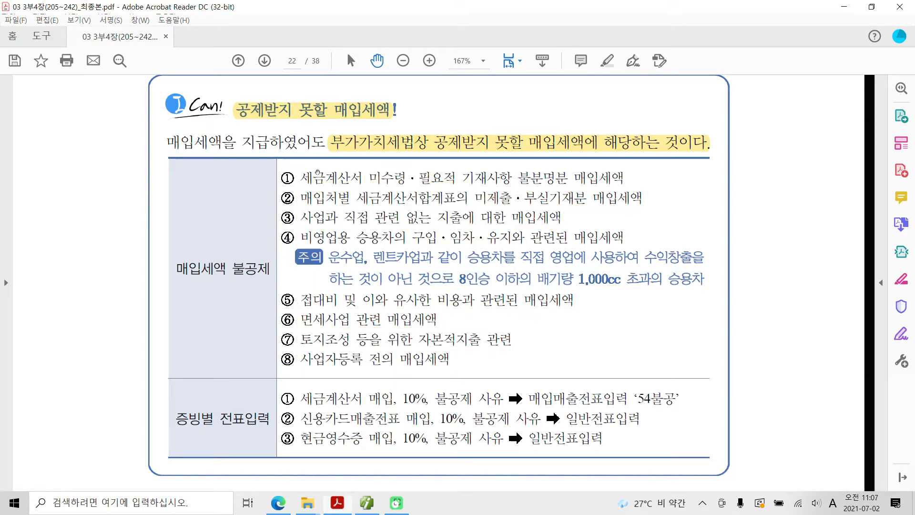
scroll(305, 274, down, 4)
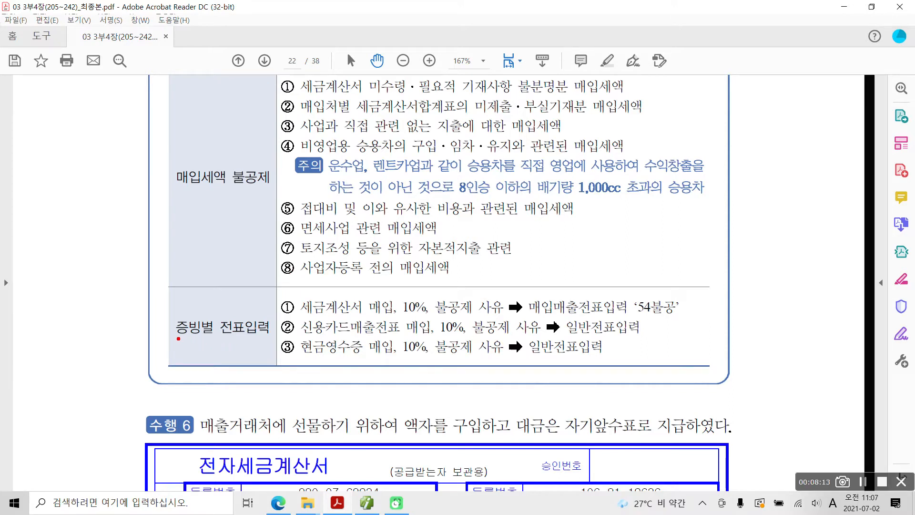
Study the 증빙별 전표입력 rules for non-deductible purchases by tax invoice, credit card slip and cash receipt.
drag(178, 338, 258, 339)
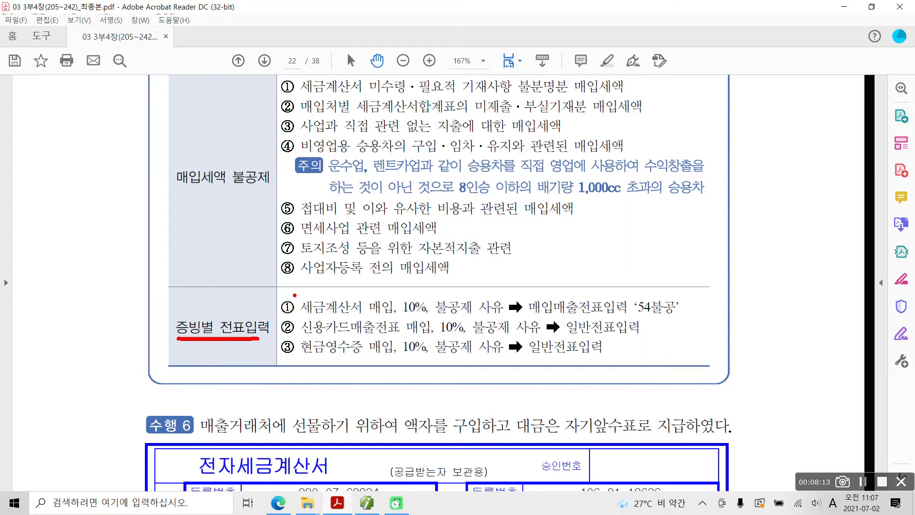
drag(294, 292, 398, 318)
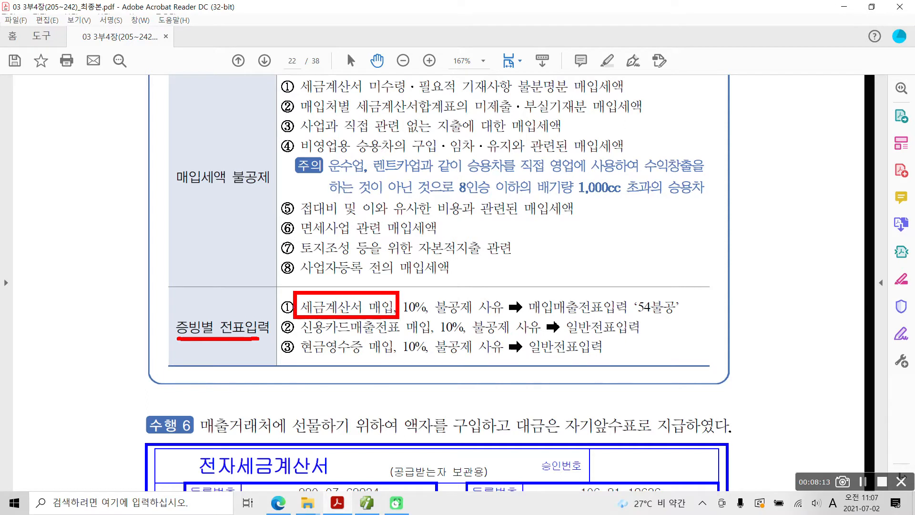
mouse_move(283, 86)
mouse_down()
mouse_move(271, 120)
mouse_move(279, 273)
mouse_up()
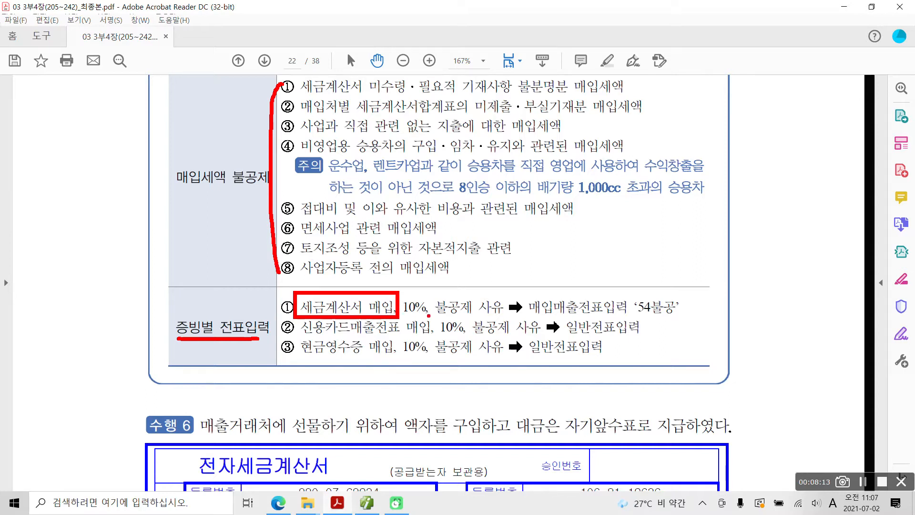
mouse_move(533, 315)
mouse_down()
mouse_move(630, 317)
mouse_move(653, 285)
mouse_move(630, 298)
mouse_move(641, 319)
mouse_move(676, 310)
mouse_up()
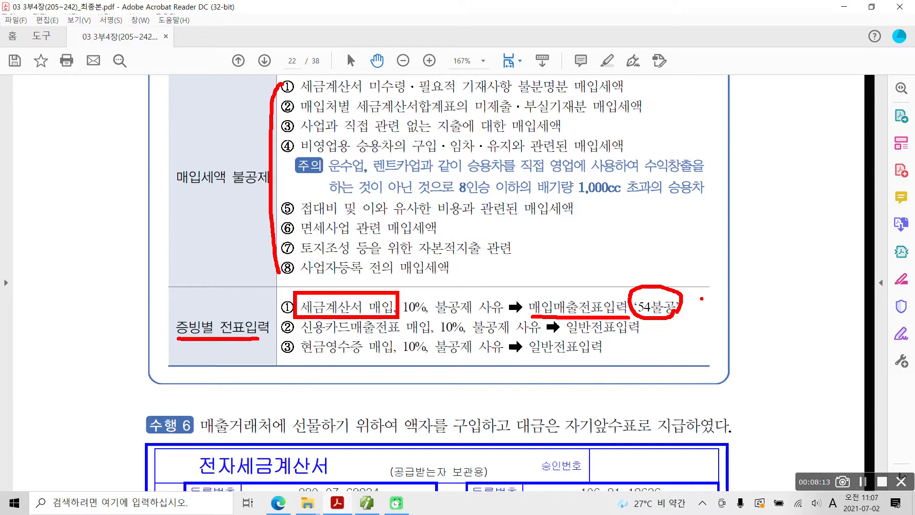
mouse_move(532, 316)
mouse_down()
mouse_move(523, 298)
mouse_move(603, 289)
mouse_move(626, 314)
mouse_up()
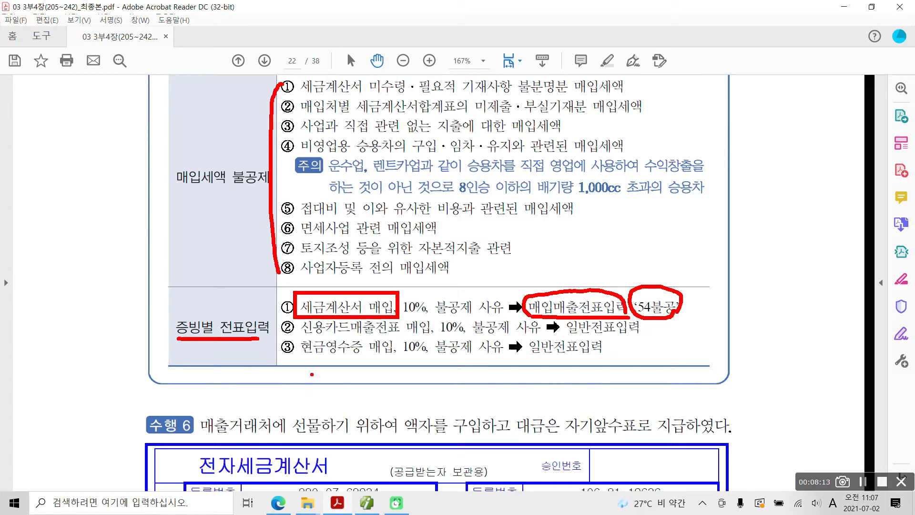
mouse_move(303, 326)
mouse_down()
mouse_move(292, 335)
mouse_move(297, 349)
mouse_up()
mouse_move(276, 82)
mouse_down()
mouse_move(299, 125)
mouse_move(293, 276)
mouse_move(276, 281)
mouse_move(280, 62)
mouse_move(291, 203)
mouse_up()
drag(314, 337, 389, 334)
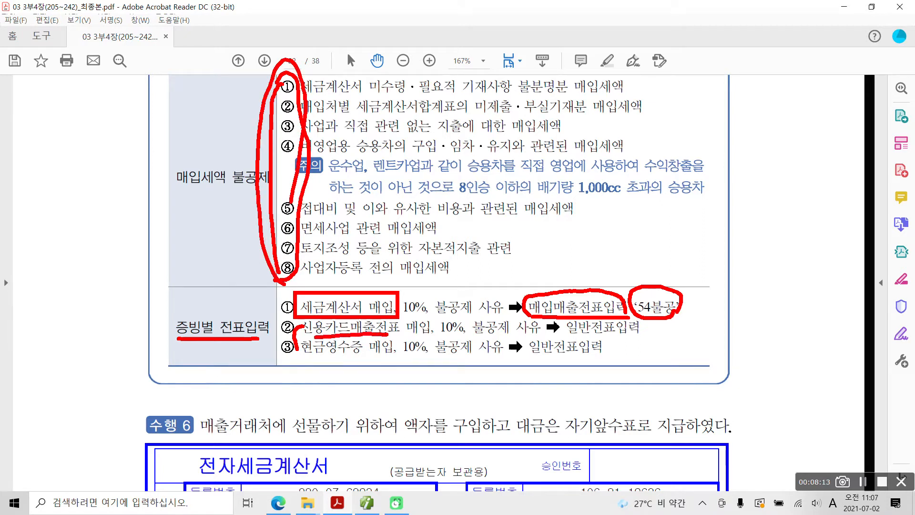
drag(312, 361, 378, 357)
mouse_move(544, 370)
mouse_down()
mouse_move(525, 324)
mouse_move(646, 334)
mouse_move(531, 375)
mouse_up()
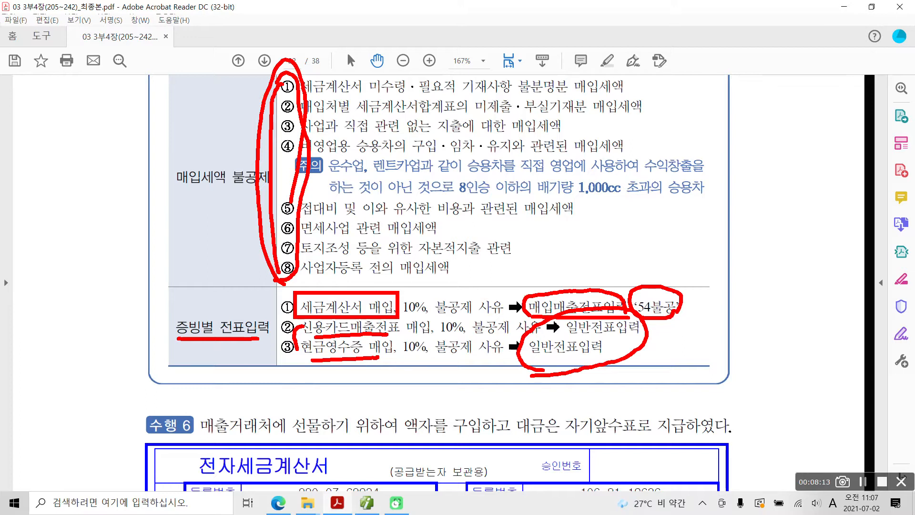
Review the 매입세액 불공제 cases on 사업 무관 지출, 승용차, 접대비, 면세사업 and 토지조성.
mouse_move(344, 159)
mouse_down()
mouse_move(366, 148)
mouse_move(397, 158)
mouse_up()
mouse_move(355, 218)
mouse_down()
mouse_move(315, 209)
mouse_move(375, 216)
mouse_move(316, 236)
mouse_move(365, 221)
mouse_move(350, 267)
mouse_up()
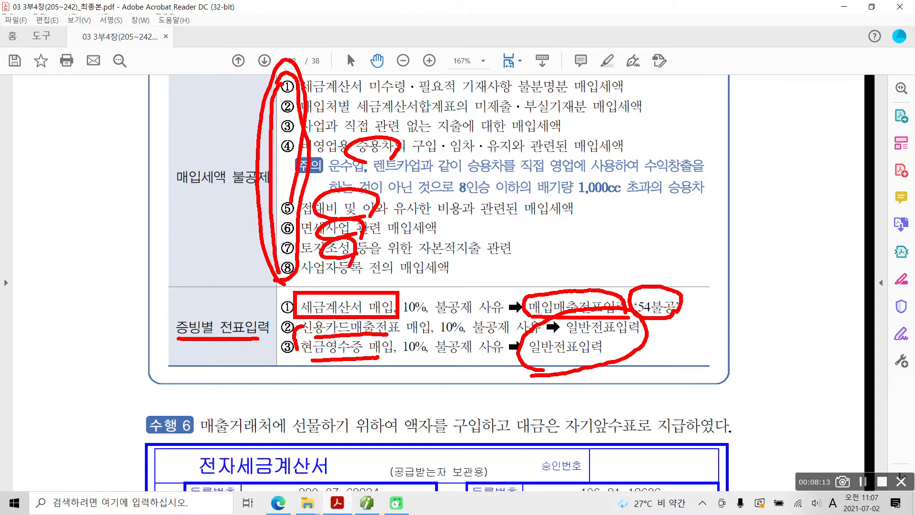
drag(351, 141, 365, 123)
mouse_move(329, 267)
mouse_down()
mouse_move(387, 94)
mouse_move(365, 260)
mouse_up()
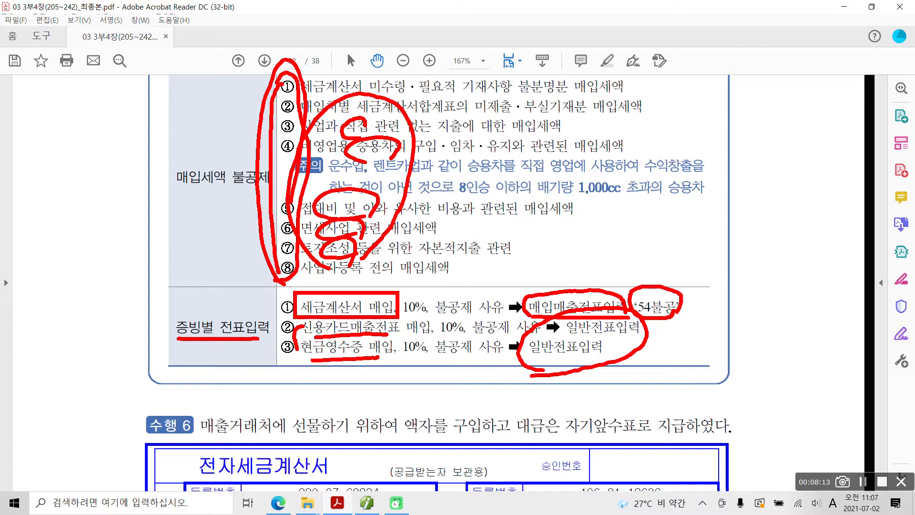
mouse_move(525, 287)
mouse_down()
mouse_move(625, 329)
mouse_move(500, 292)
mouse_up()
drag(678, 260, 704, 268)
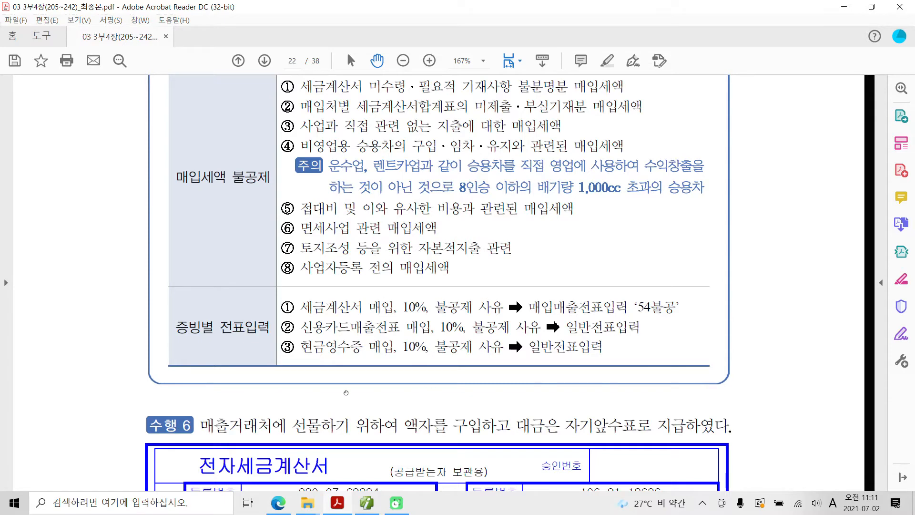
Highlight 매출거래처에 선물하기 위하여 액자를 구입하고 대금은 자기앞수표로 in the 수행 6 sentence.
scroll(229, 401, down, 2)
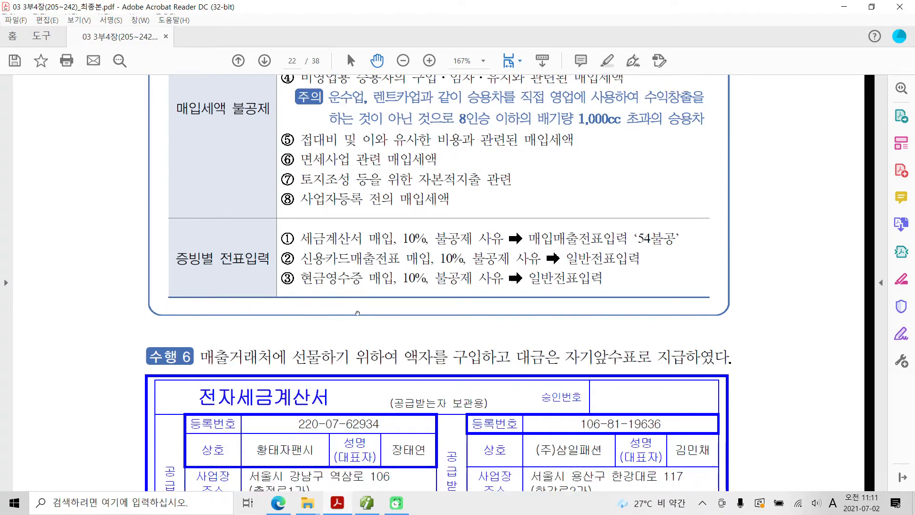
scroll(357, 313, down, 3)
scroll(356, 329, down, 3)
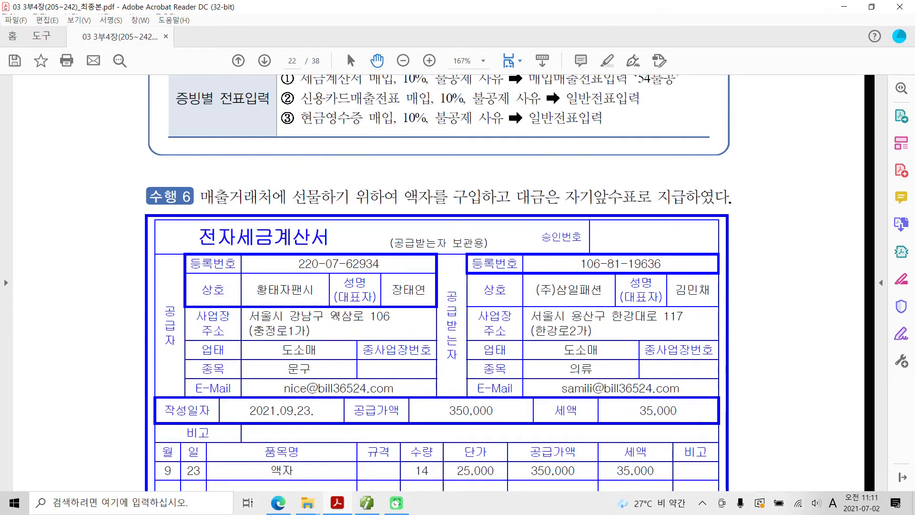
scroll(334, 318, down, 1)
scroll(334, 318, up, 1)
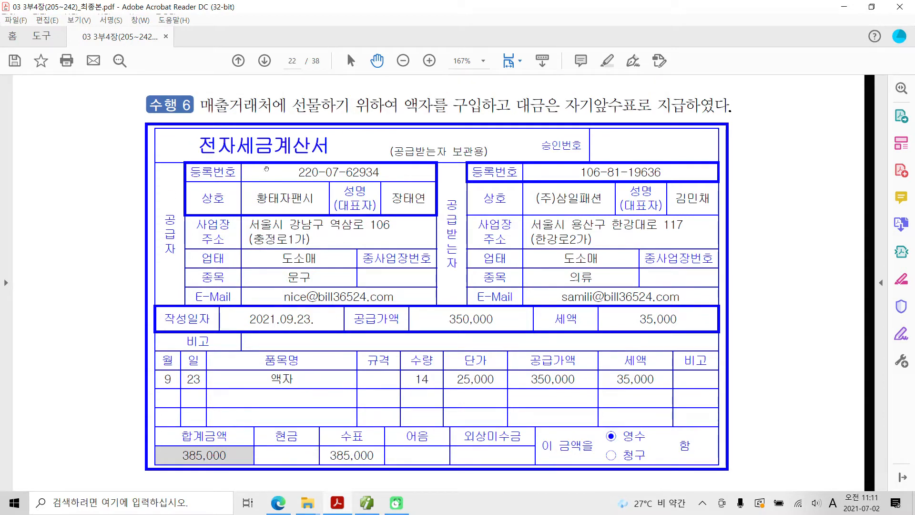
drag(202, 106, 567, 107)
right_click(578, 106)
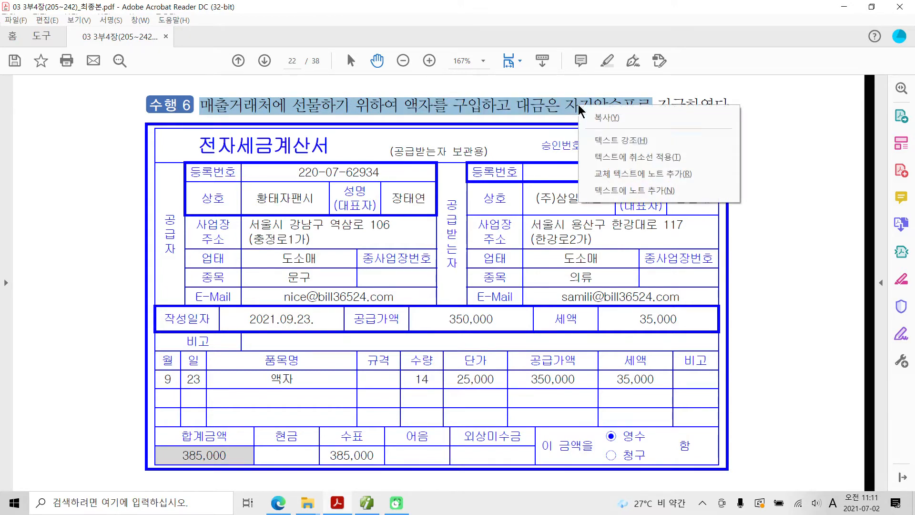
click(615, 141)
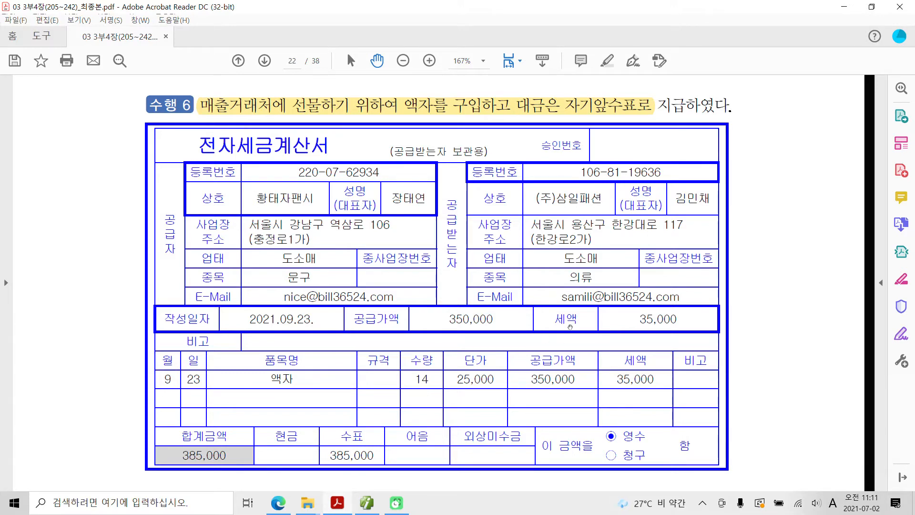
Examine the 수행 6 document type 전자세금계산서 and the customer-gift purpose stated in its description.
mouse_move(187, 128)
mouse_down()
mouse_move(252, 157)
mouse_move(353, 159)
mouse_up()
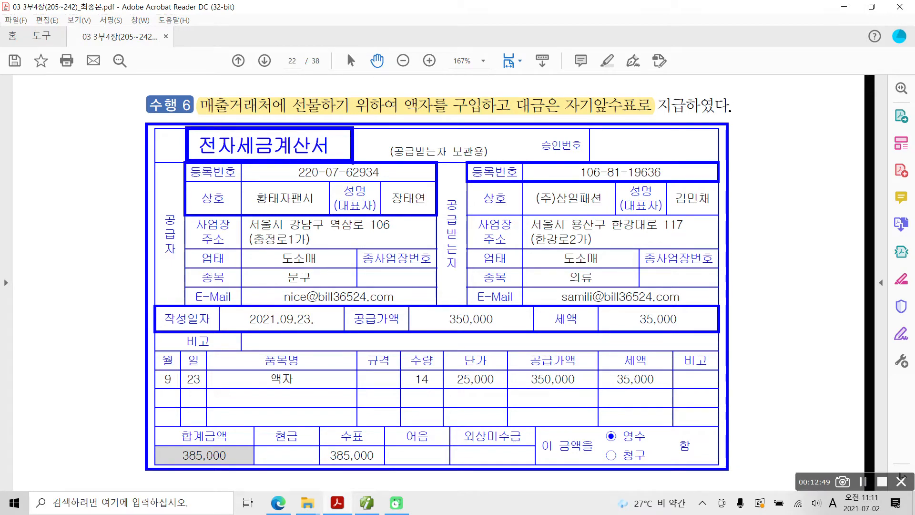
mouse_move(240, 84)
mouse_down()
mouse_move(214, 87)
mouse_move(271, 124)
mouse_move(353, 95)
mouse_move(238, 80)
mouse_up()
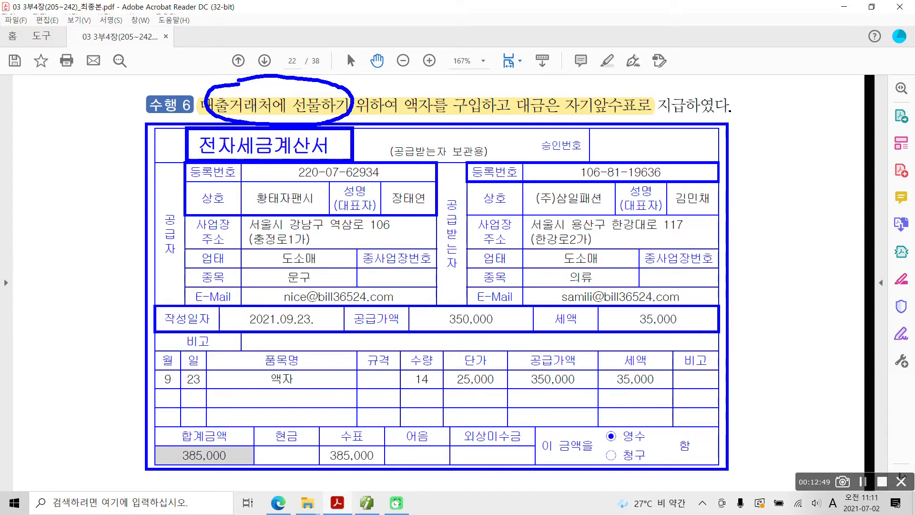
mouse_move(175, 61)
mouse_down()
mouse_move(184, 100)
mouse_move(204, 106)
mouse_move(226, 90)
mouse_move(209, 123)
mouse_up()
mouse_move(228, 90)
mouse_down()
mouse_move(234, 116)
mouse_move(230, 110)
mouse_up()
drag(217, 121, 233, 118)
mouse_move(255, 75)
mouse_down()
mouse_move(279, 64)
mouse_move(295, 79)
mouse_up()
drag(296, 58, 304, 85)
mouse_move(347, 52)
mouse_down()
mouse_move(346, 85)
mouse_move(358, 71)
mouse_up()
drag(392, 35, 400, 86)
drag(203, 150, 480, 81)
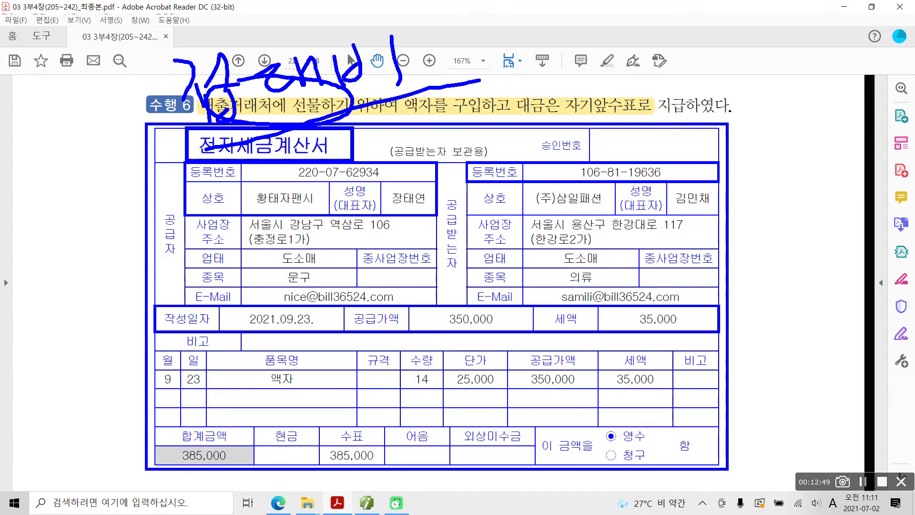
mouse_move(72, 160)
mouse_down()
mouse_move(77, 218)
mouse_move(57, 240)
mouse_up()
drag(57, 190, 84, 191)
mouse_move(114, 178)
mouse_down()
mouse_move(91, 231)
mouse_move(131, 234)
mouse_move(115, 249)
mouse_up()
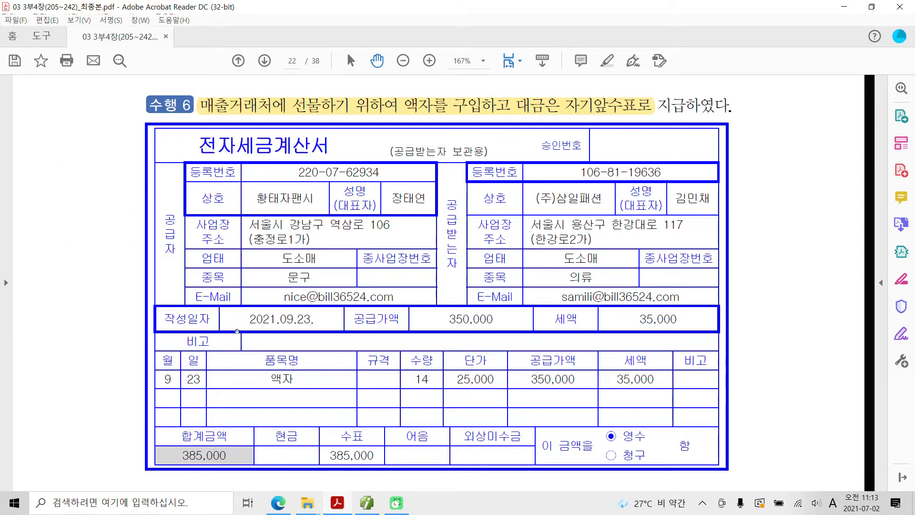
Switch to the accounting program and open the 매입매출전표입력 vouchers for September 23.
click(368, 505)
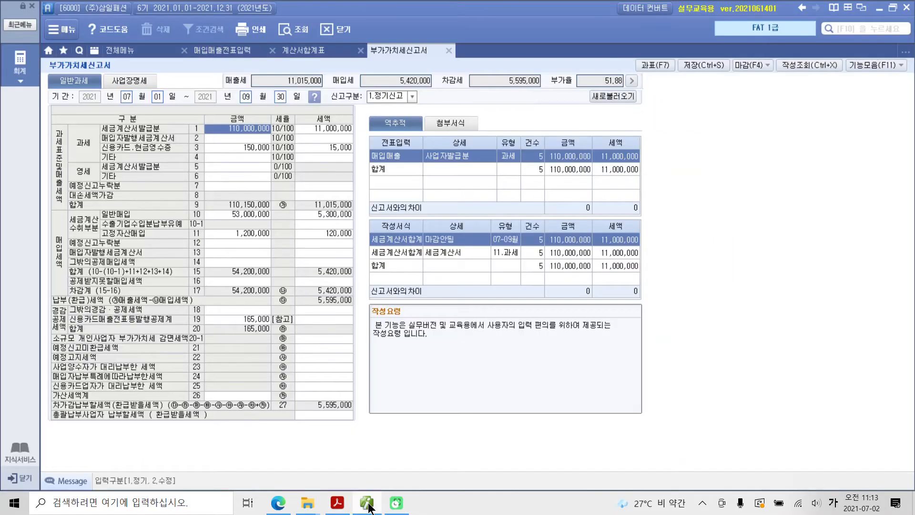
click(238, 52)
click(169, 90)
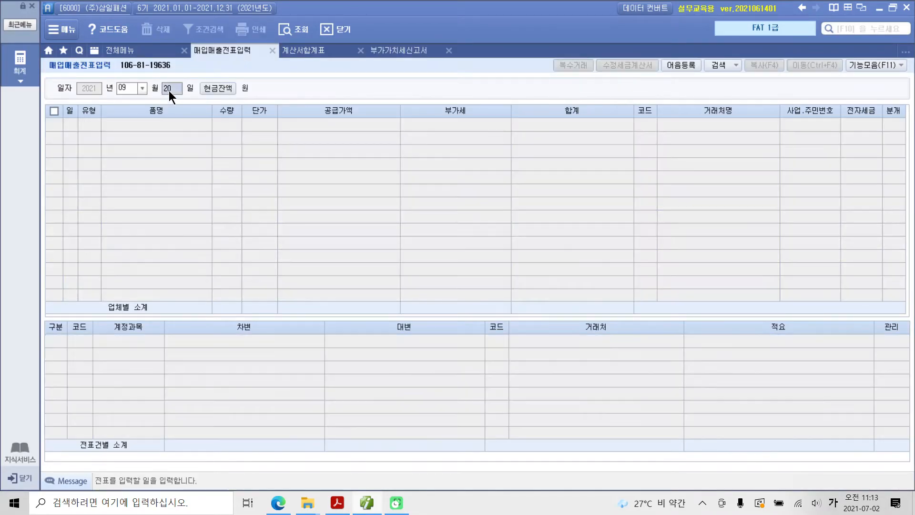
text(23)
key(Return)
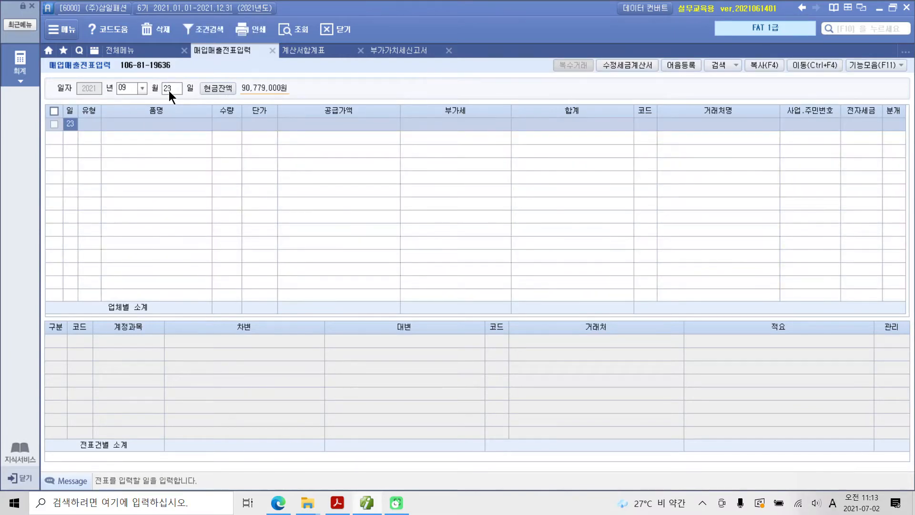
Set the new voucher's type to 54.불공 with the non-deduction reason 9.접대비 관련 매입세액.
key(Return)
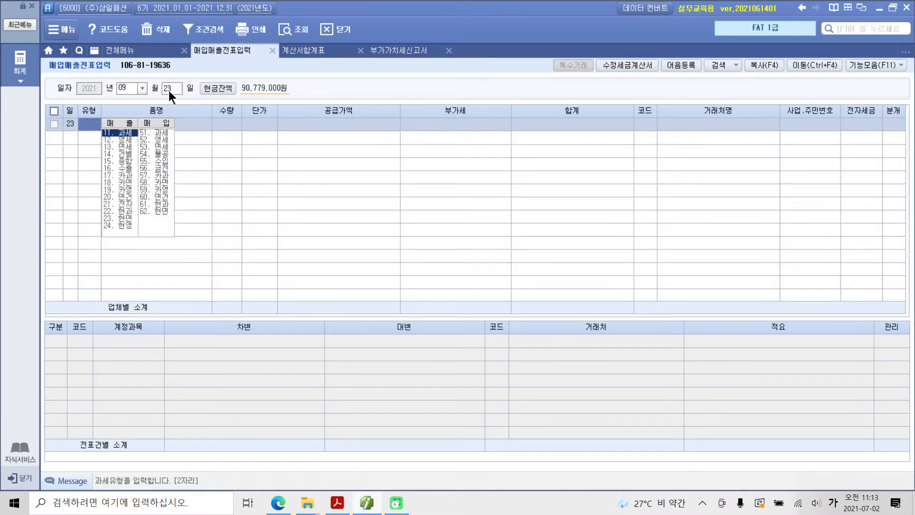
text(54)
key(Return)
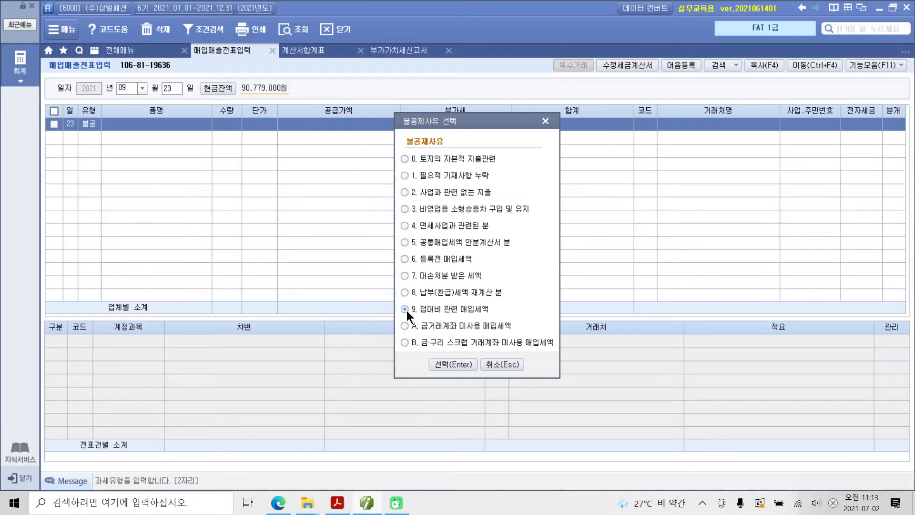
click(446, 364)
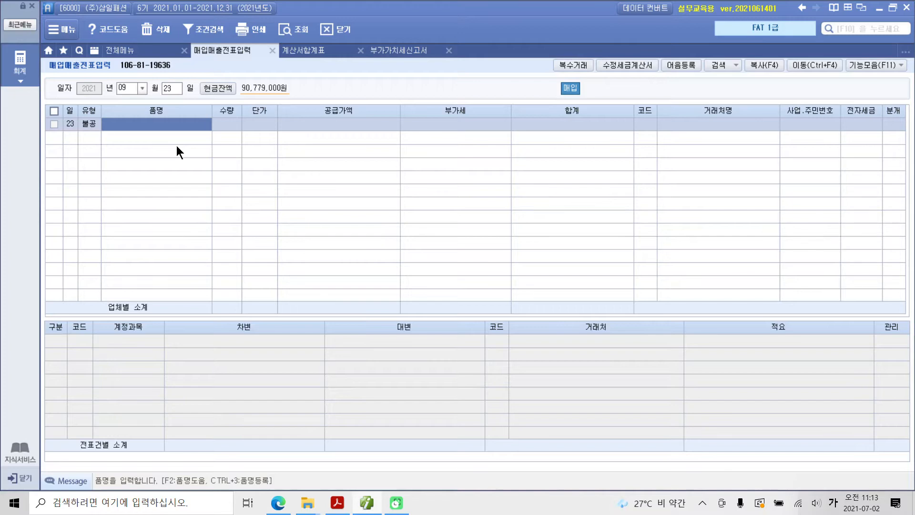
Enter the item 액자 with quantity 14 and unit price 25,000, accepting the computed supply amount and VAT.
text(액자)
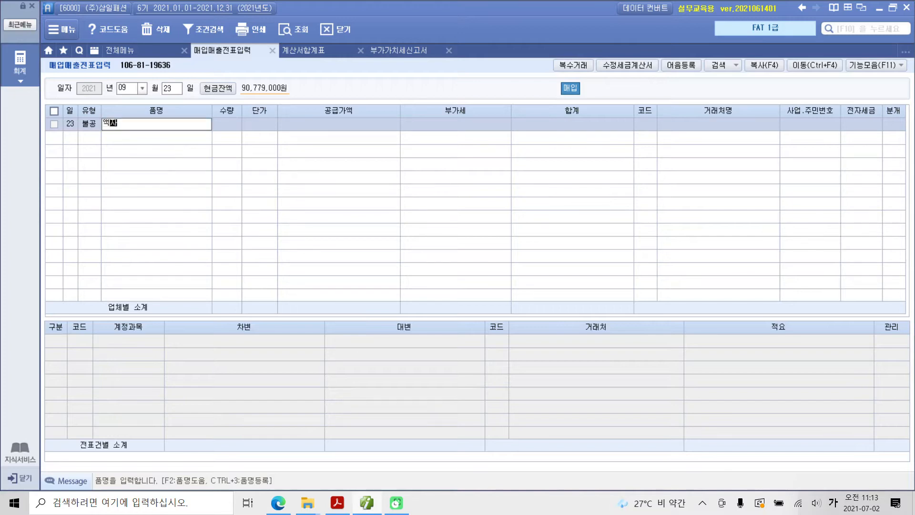
key(Return)
text(14)
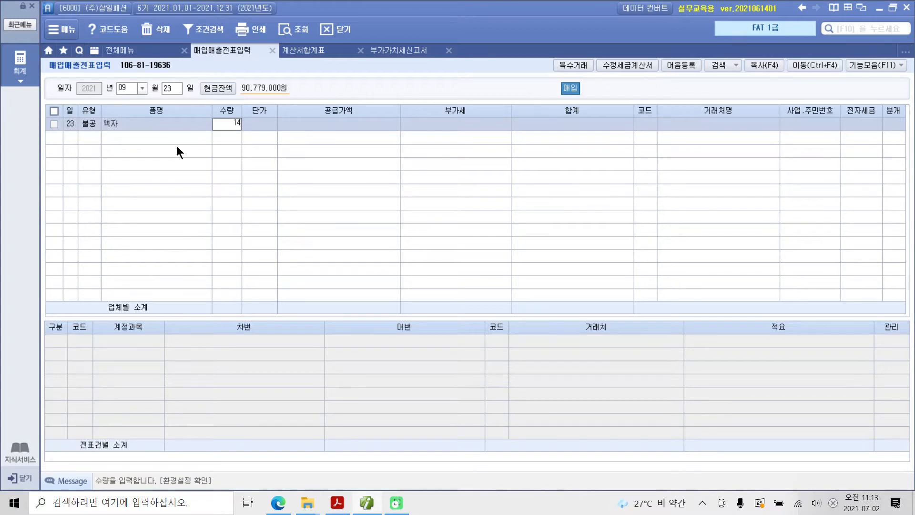
key(Return)
text(250000)
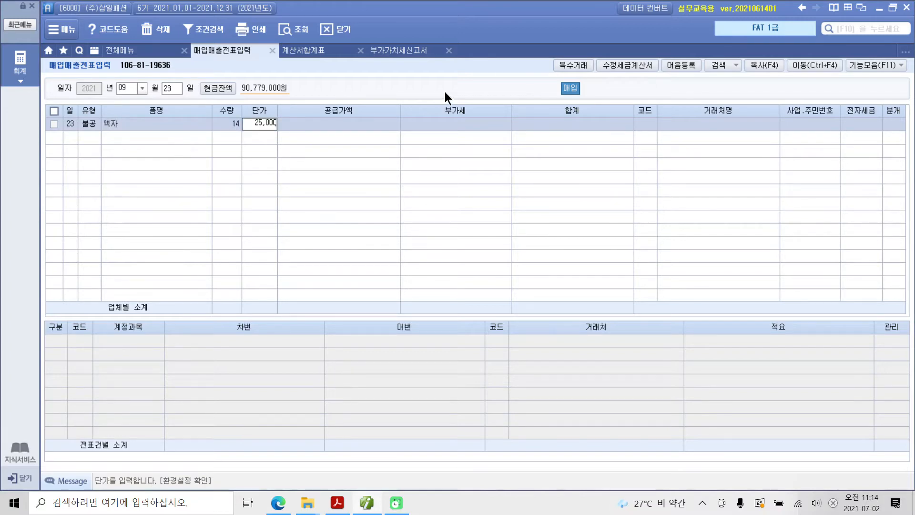
key(Return)
key(Return)
key(Return)
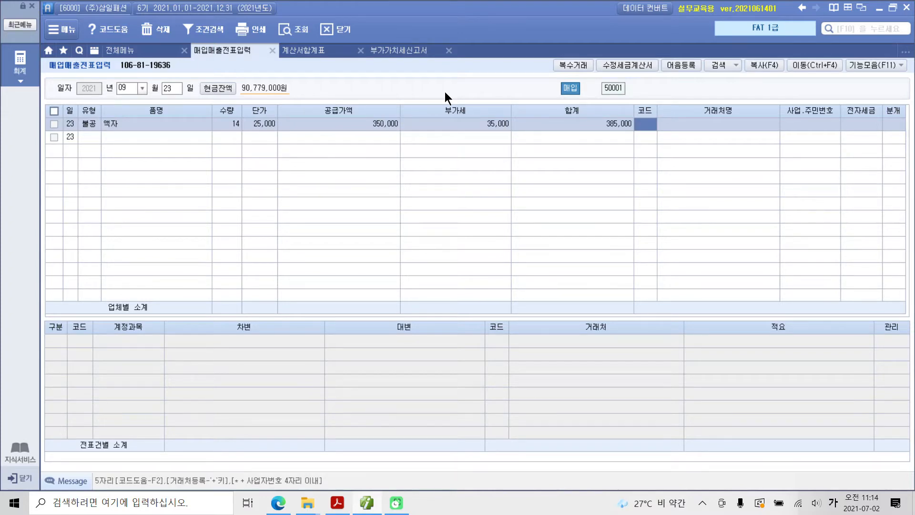
Assign 황태자팬시 as the voucher's supplier and mark the tax invoice as 전자입력.
text(황배)
key(Return)
key(Return)
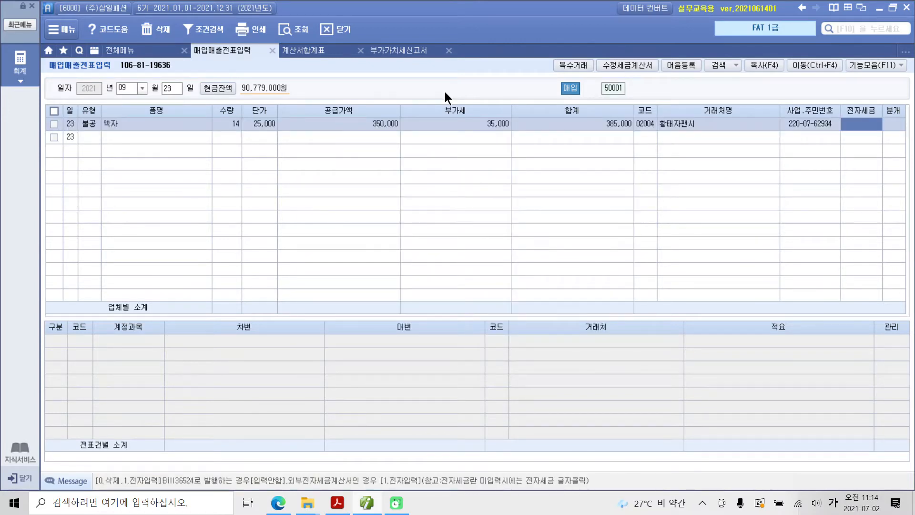
text(1)
key(Return)
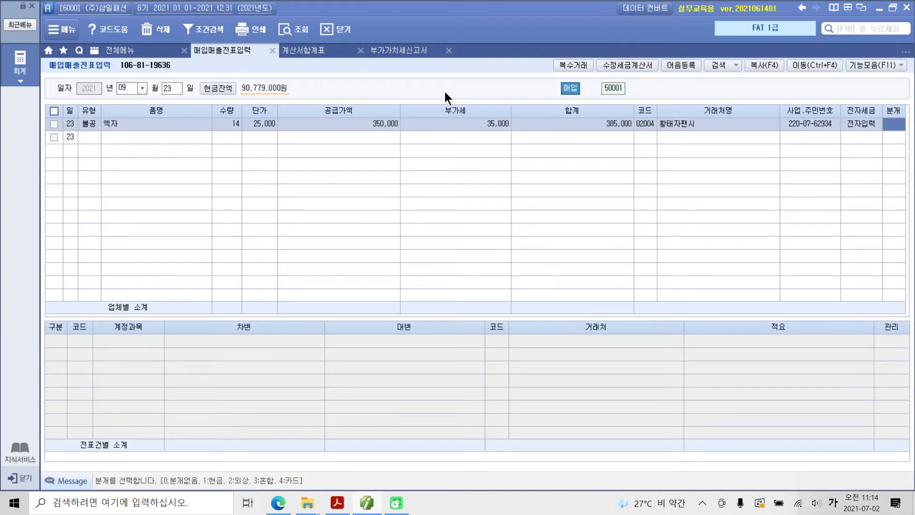
Set the voucher's 분개 type to 현금 and check the account and credit side of its journal line.
text(1)
key(Return)
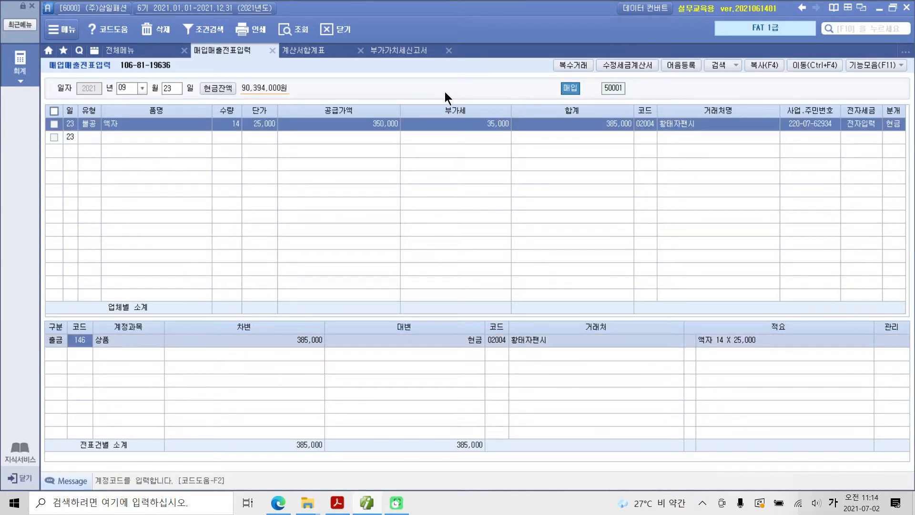
mouse_move(449, 461)
mouse_down()
mouse_move(428, 319)
mouse_move(491, 437)
mouse_move(474, 461)
mouse_up()
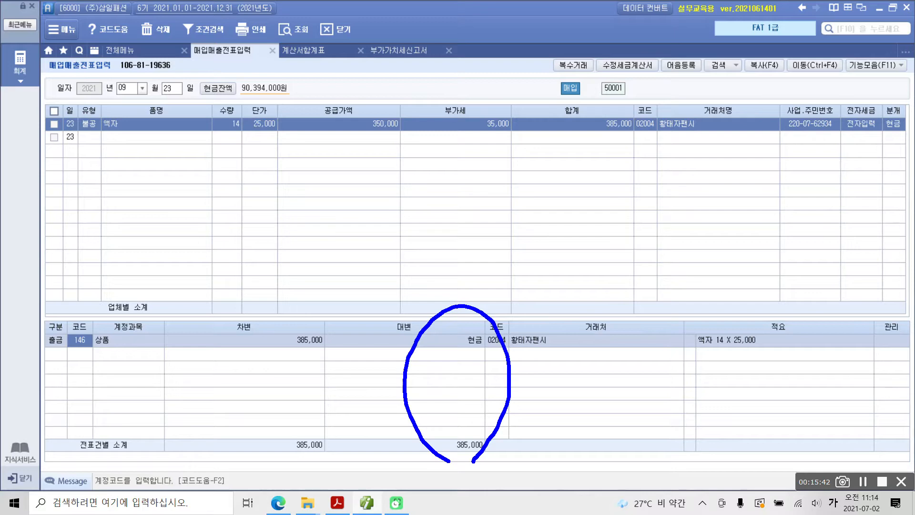
mouse_move(108, 366)
mouse_down()
mouse_move(96, 353)
mouse_move(107, 368)
mouse_up()
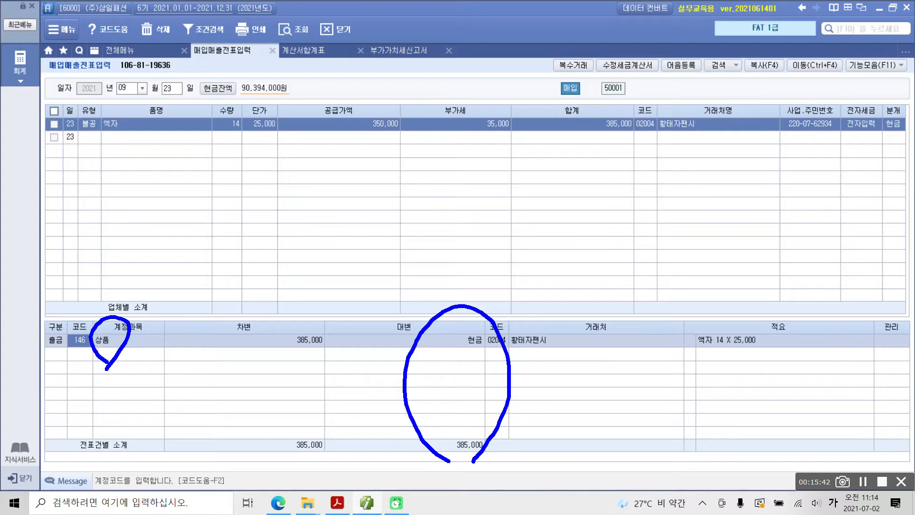
mouse_move(370, 97)
mouse_down()
mouse_move(362, 150)
mouse_move(385, 156)
mouse_move(131, 332)
mouse_up()
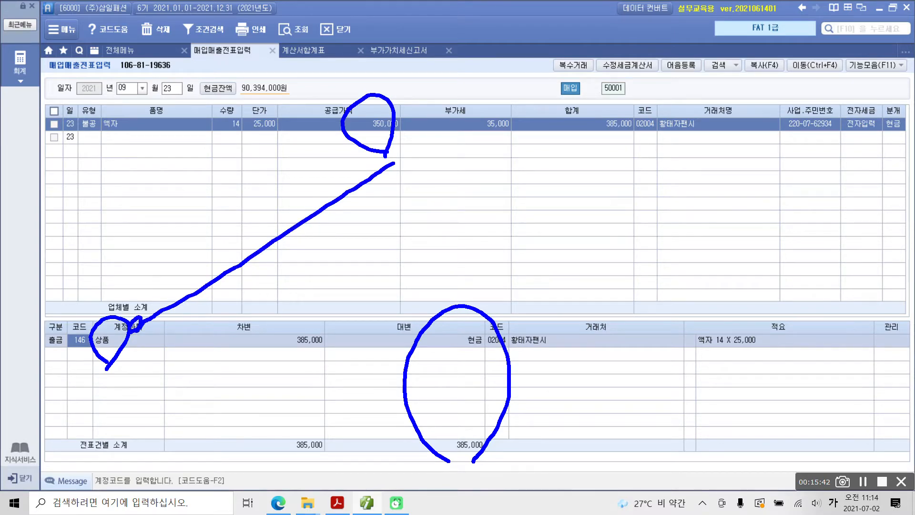
Examine how the voucher's supply amount, VAT and 불공 type carry into the debit side of its journal line.
mouse_move(505, 154)
mouse_down()
mouse_move(506, 98)
mouse_move(504, 145)
mouse_move(348, 255)
mouse_move(285, 334)
mouse_up()
drag(378, 147, 298, 319)
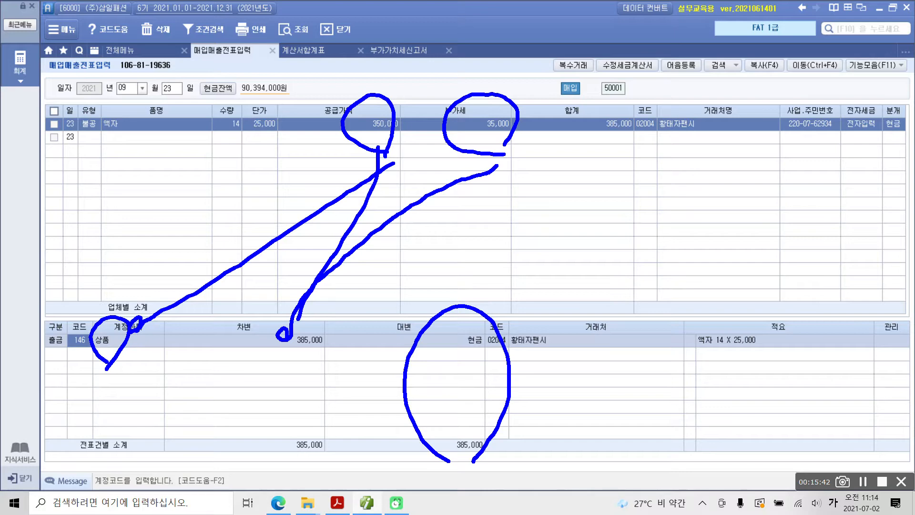
mouse_move(101, 151)
mouse_down()
mouse_move(71, 117)
mouse_move(103, 156)
mouse_up()
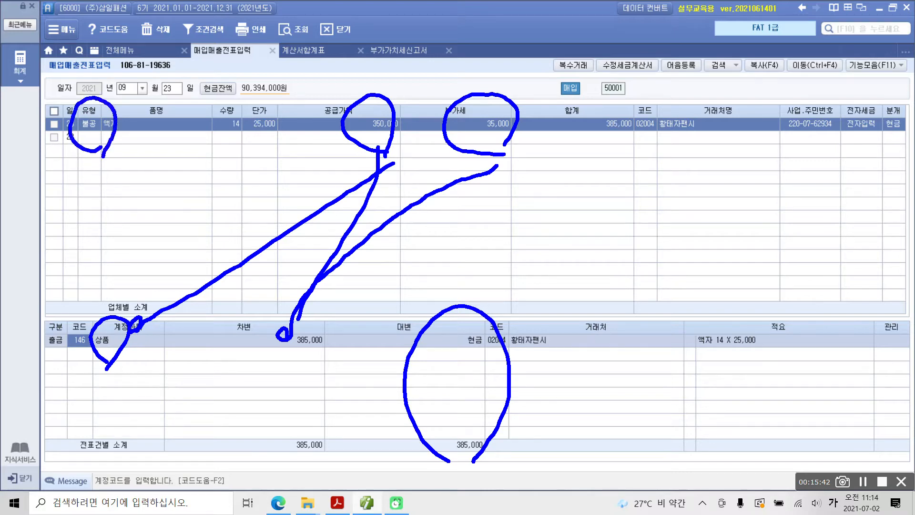
drag(495, 174, 501, 133)
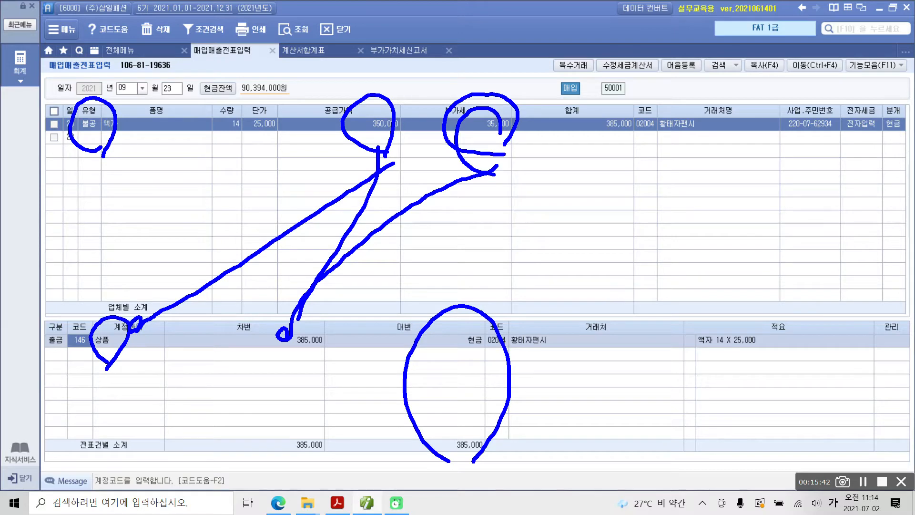
mouse_move(89, 377)
mouse_down()
mouse_move(61, 342)
mouse_move(95, 375)
mouse_move(91, 396)
mouse_up()
key(Escape)
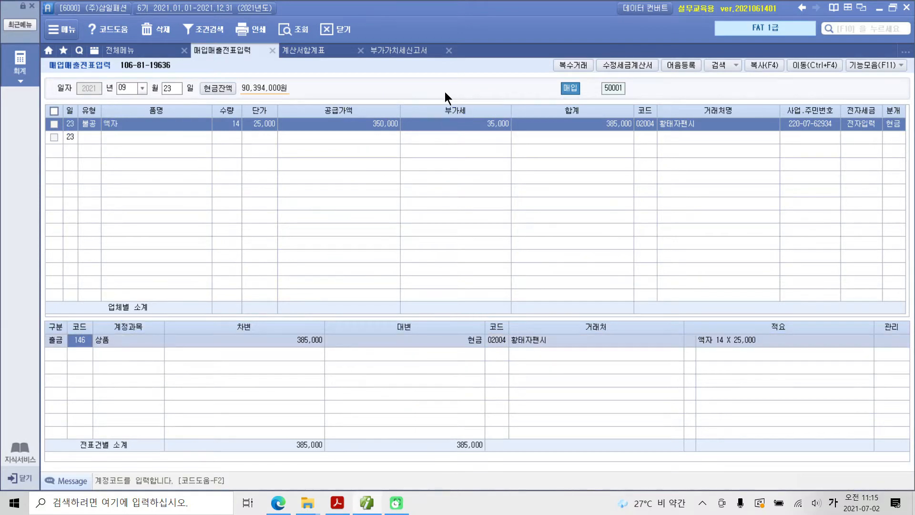
Change the journal line's debit account from the default to 813 접대비 by looking up 접대.
text(접대)
key(Return)
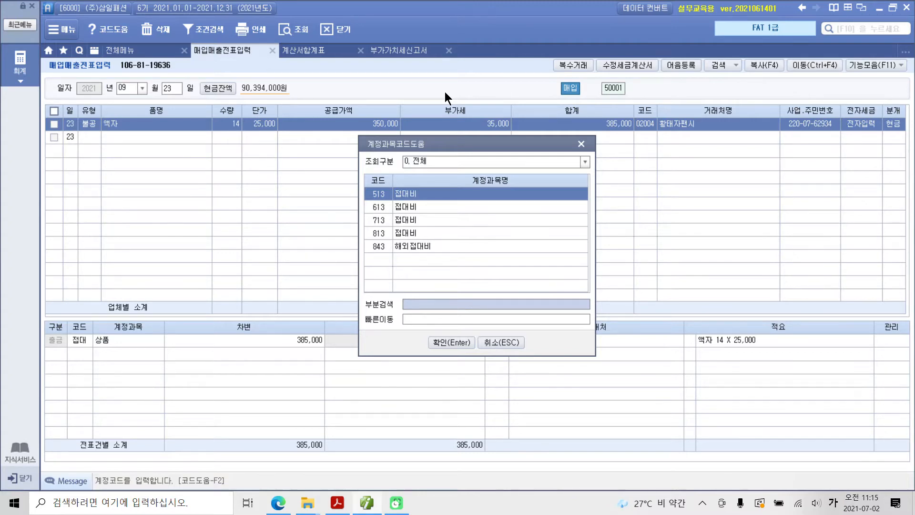
key(Down)
key(Down)
key(Down)
key(Down)
key(Up)
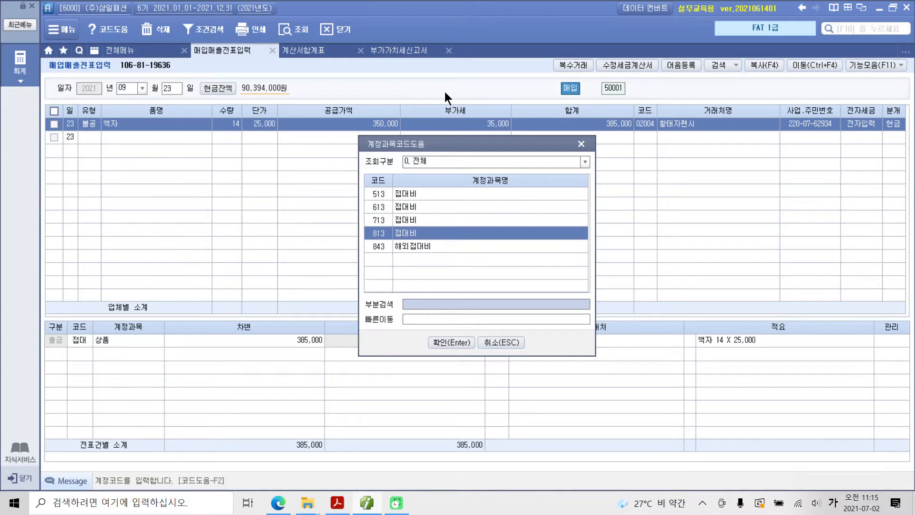
key(Return)
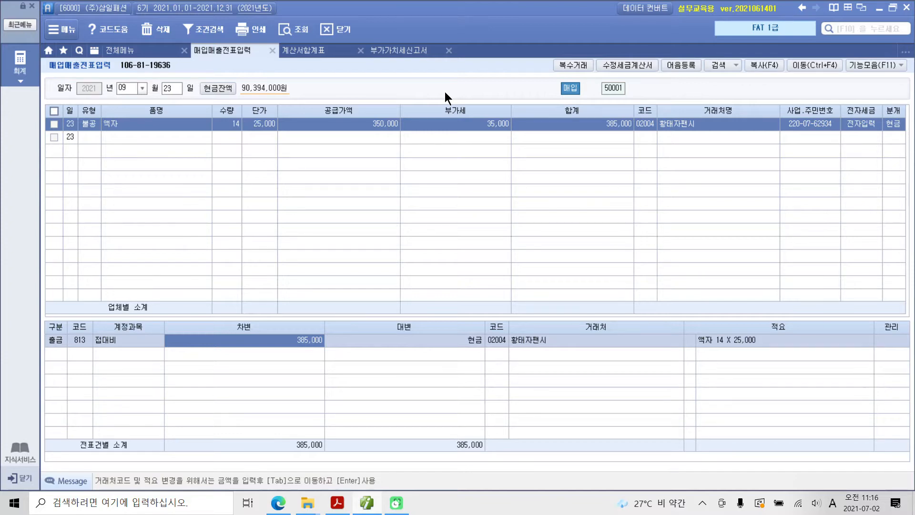
Go back to the journal line's account code, look up 접대 and choose 813 접대비 again.
key(shift+Tab)
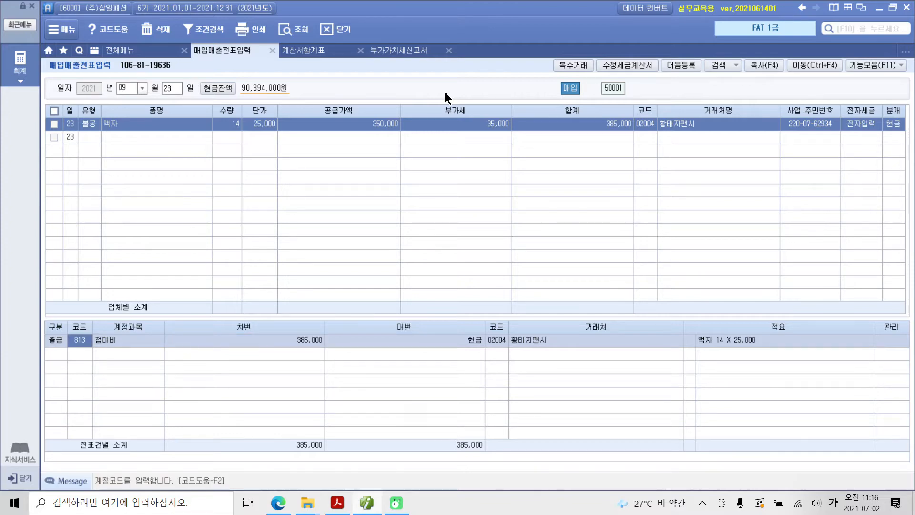
text(접대)
key(Return)
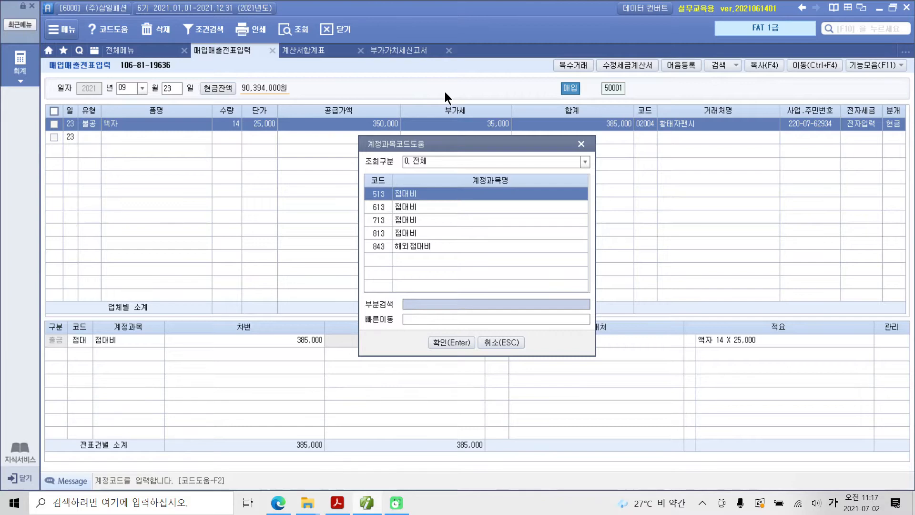
key(Down)
key(Down)
key(Down)
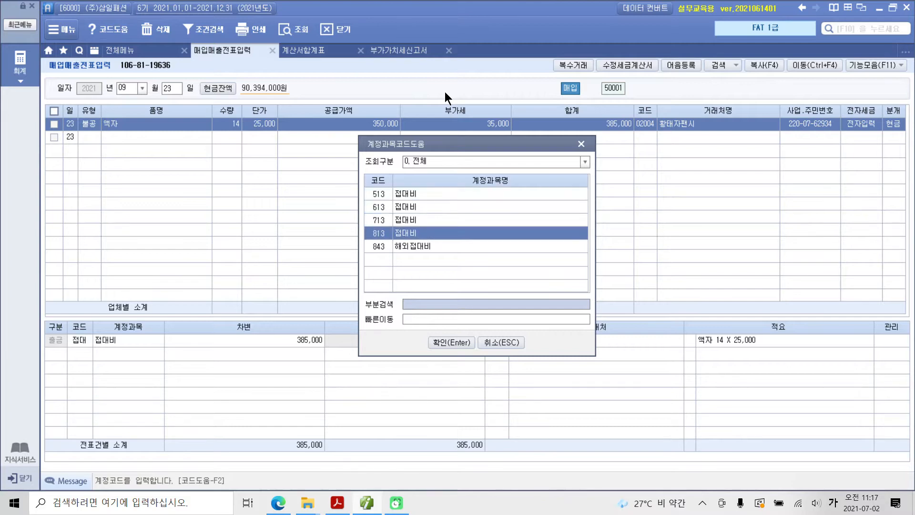
key(Return)
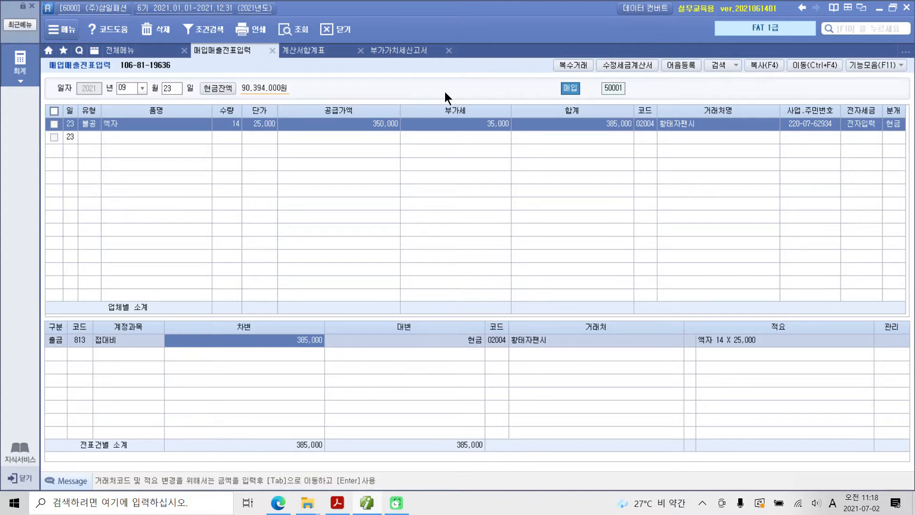
Switch to the textbook PDF in Adobe Acrobat Reader and examine the 수행 7 passenger car purchase and its electronic tax invoice.
click(129, 50)
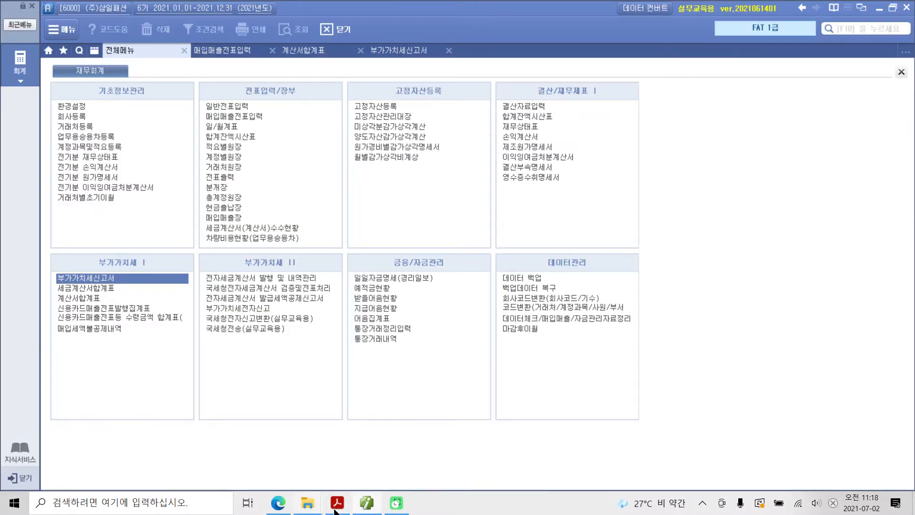
click(336, 507)
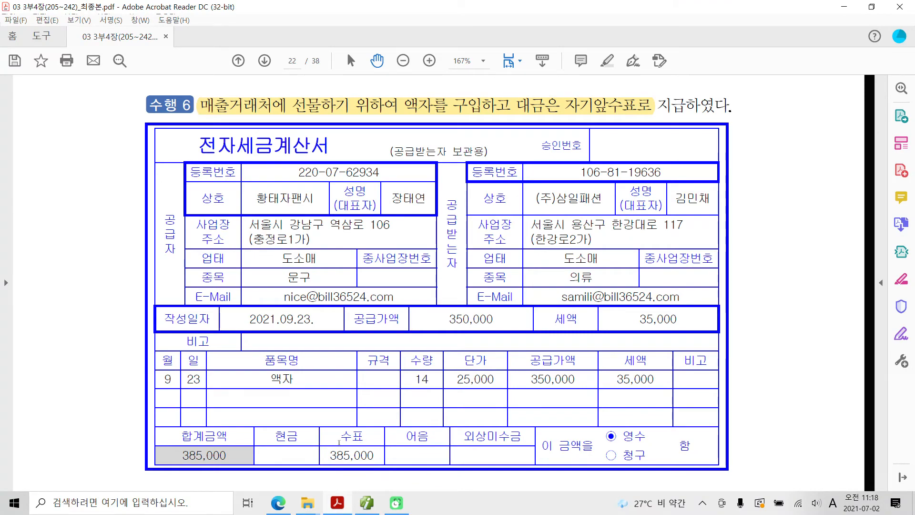
scroll(339, 442, down, 10)
scroll(339, 443, down, 4)
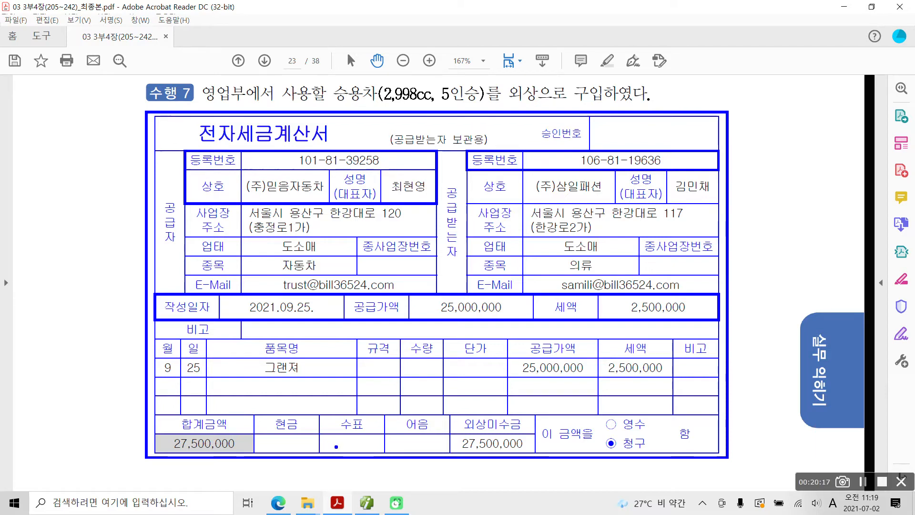
mouse_move(253, 105)
mouse_down()
mouse_move(228, 136)
mouse_move(337, 132)
mouse_up()
mouse_move(255, 121)
mouse_down()
mouse_move(403, 117)
mouse_move(443, 52)
mouse_move(405, 128)
mouse_move(371, 127)
mouse_up()
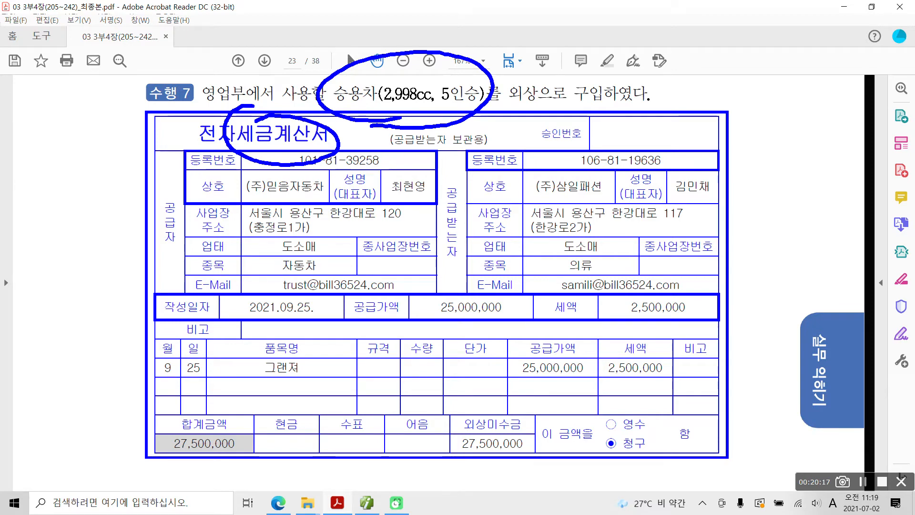
key(Escape)
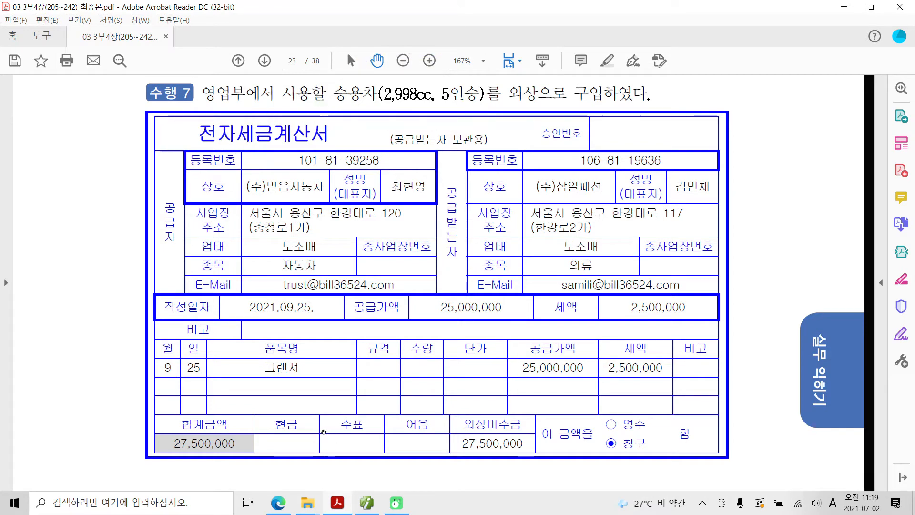
Review rule ④ on input tax for non-business passenger cars in the 공제받지 못할 매입세액 table.
scroll(318, 440, up, 6)
scroll(439, 283, up, 10)
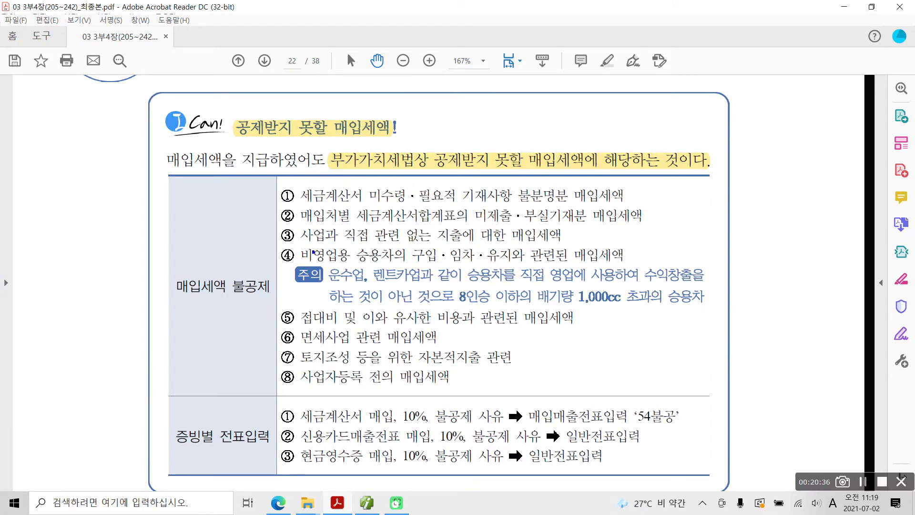
mouse_move(259, 244)
mouse_down()
mouse_move(348, 280)
mouse_move(680, 326)
mouse_move(731, 314)
mouse_up()
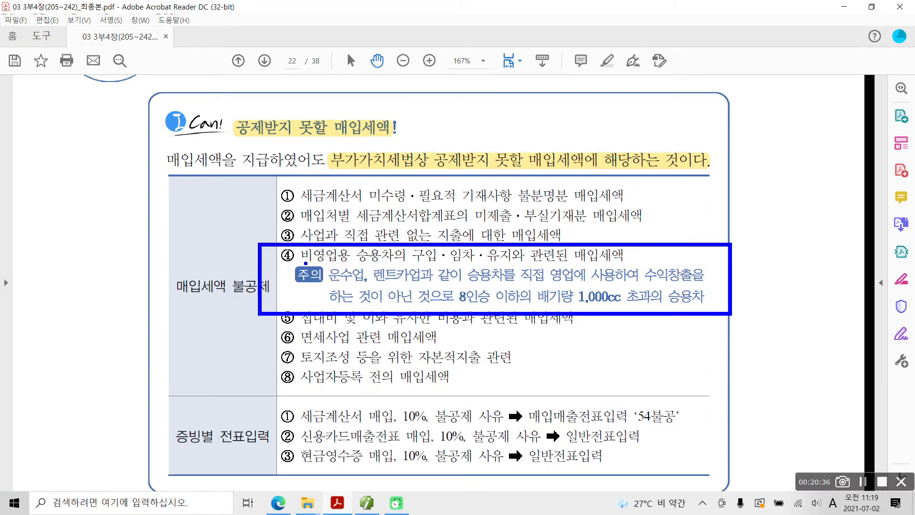
drag(300, 261, 624, 264)
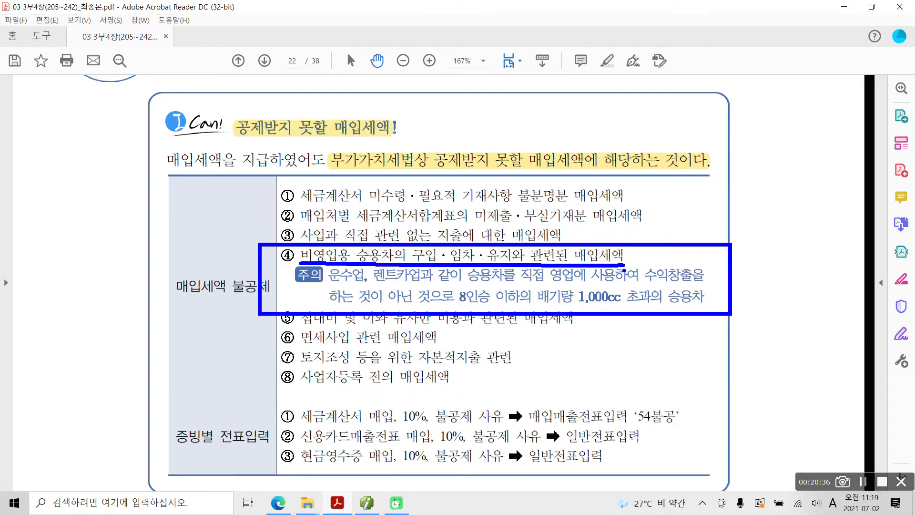
Highlight the phrase 영업부에서 사용할 in the 수행 7 heading.
scroll(262, 343, down, 8)
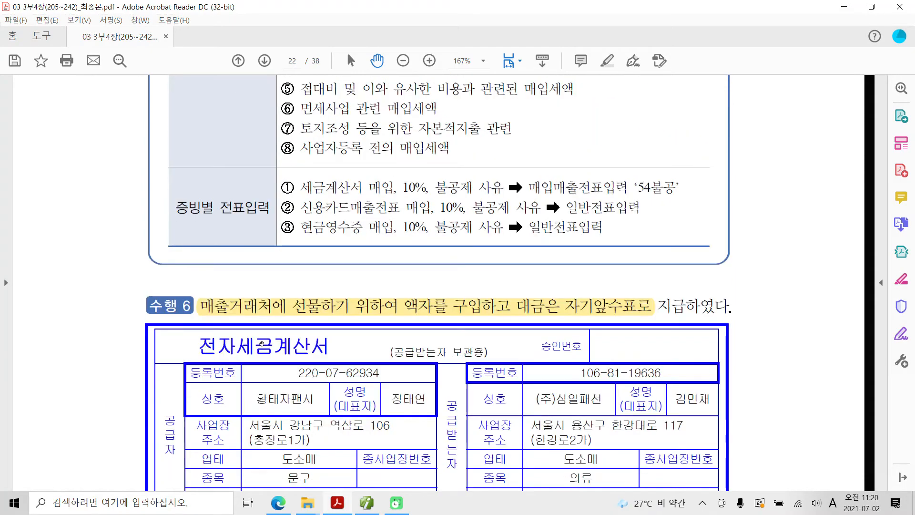
scroll(261, 343, down, 15)
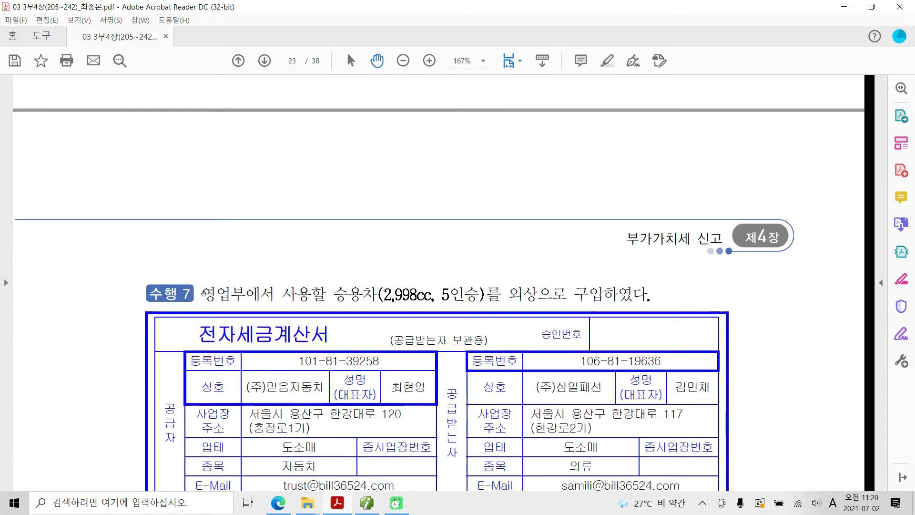
drag(201, 293, 328, 295)
right_click(310, 296)
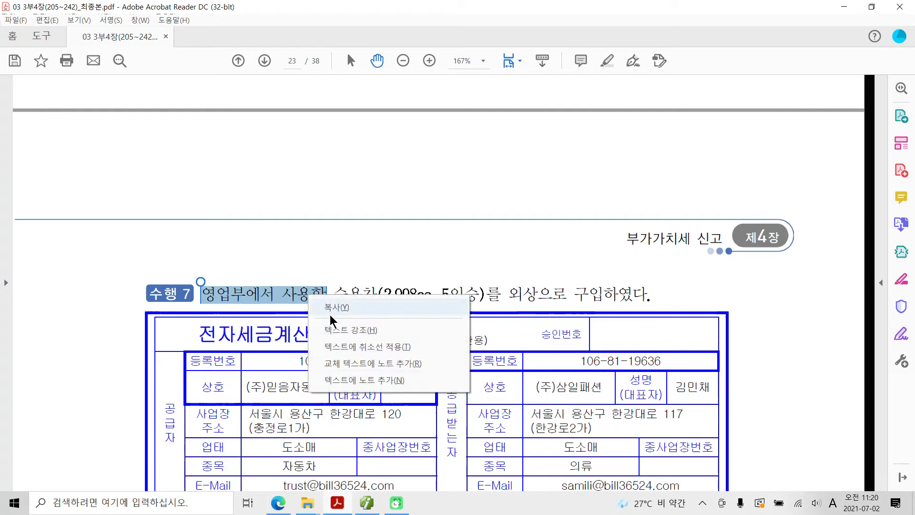
click(337, 331)
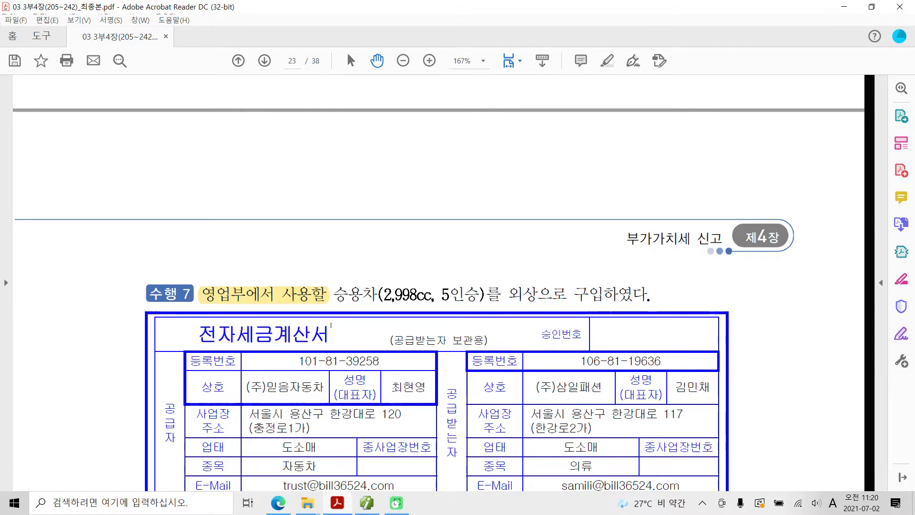
click(306, 297)
click(339, 273)
Study the 비영업용 승용차 rule and its 주의 note about transport and car rental businesses in the non-deductible input tax table.
scroll(338, 273, up, 15)
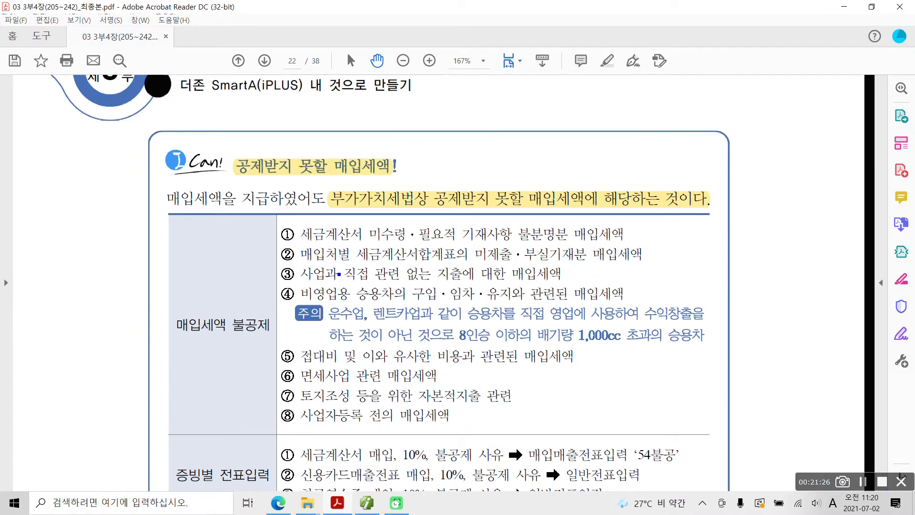
mouse_move(308, 280)
mouse_down()
mouse_move(292, 285)
mouse_move(375, 310)
mouse_move(310, 269)
mouse_move(288, 282)
mouse_up()
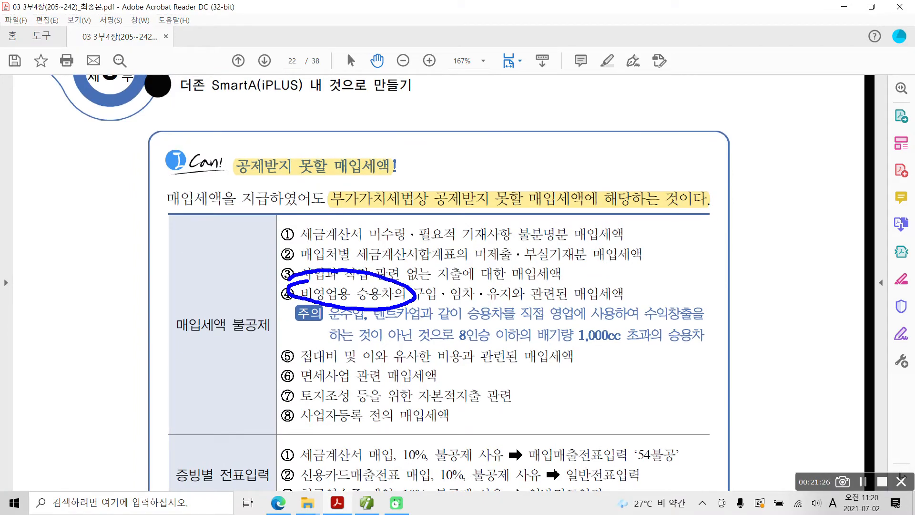
key(Escape)
key(ctrl+2)
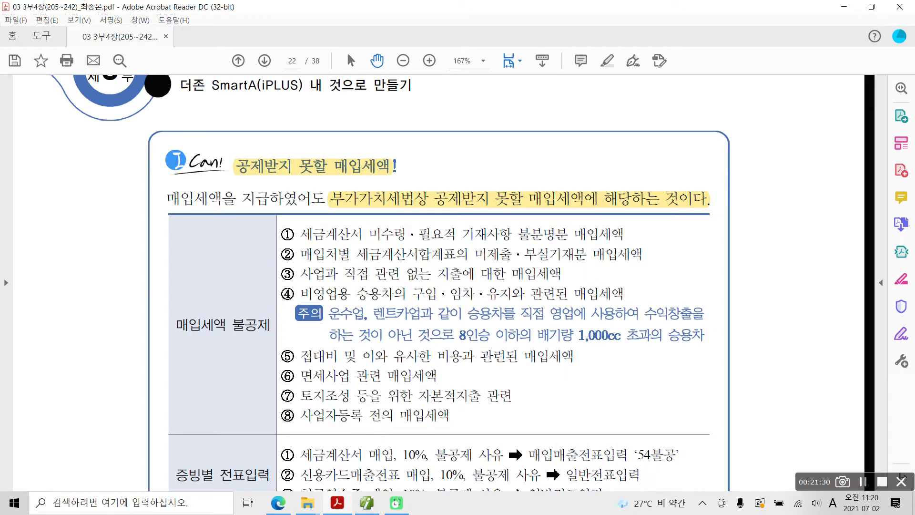
drag(326, 326, 430, 323)
drag(470, 319, 701, 324)
drag(329, 342, 404, 347)
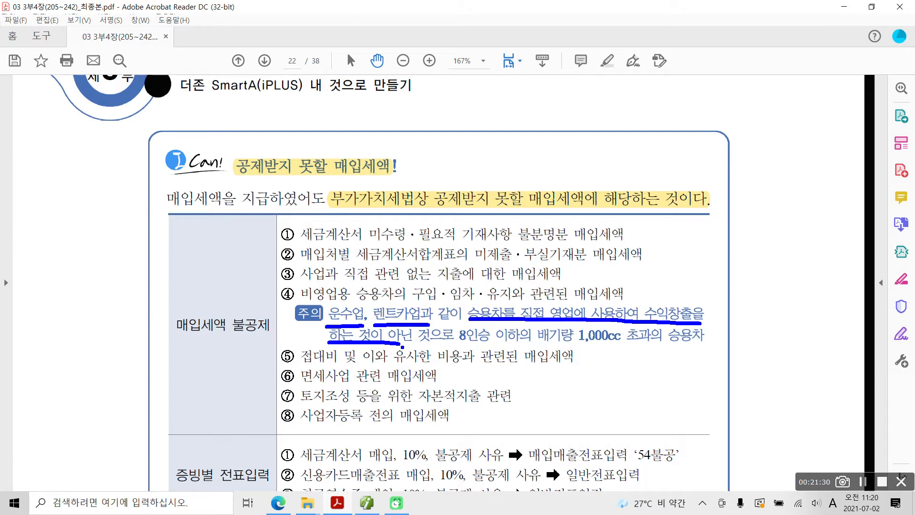
key(Escape)
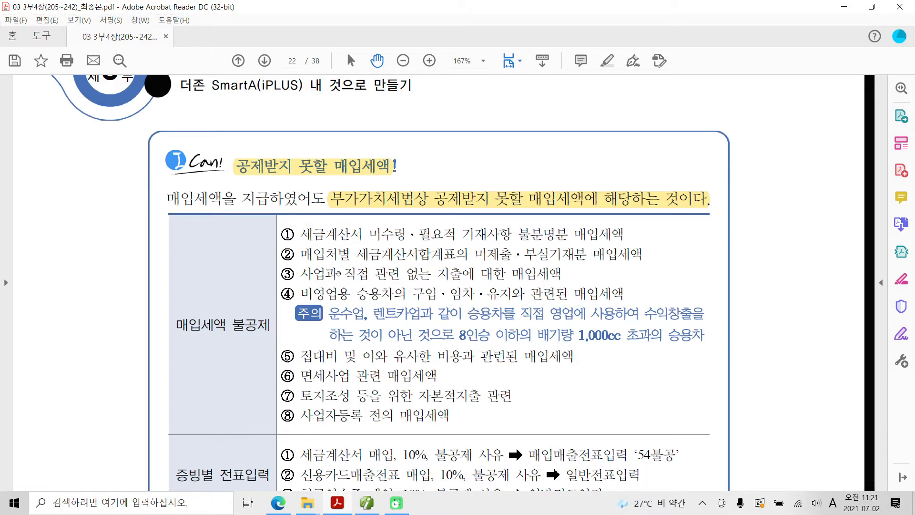
Examine the seating capacity, invoice type and tax amount in 수행 7 to determine the voucher type.
scroll(397, 292, down, 20)
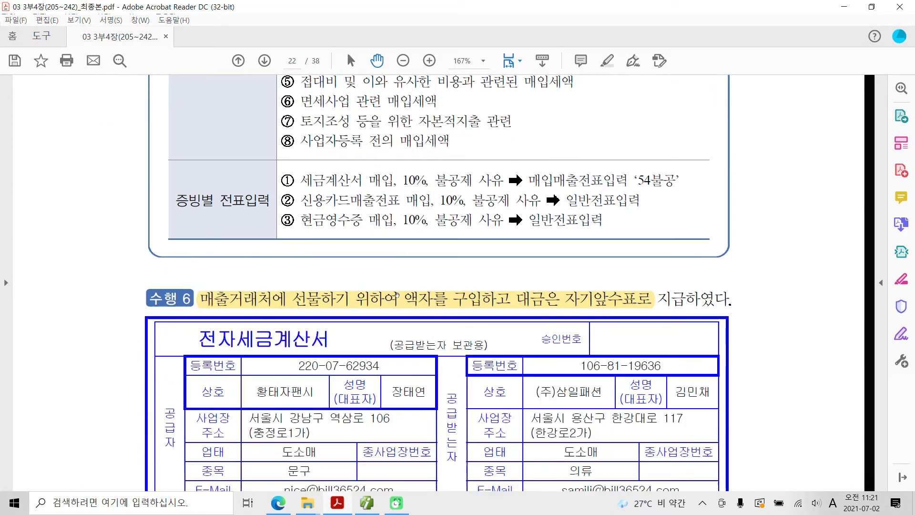
scroll(387, 295, down, 6)
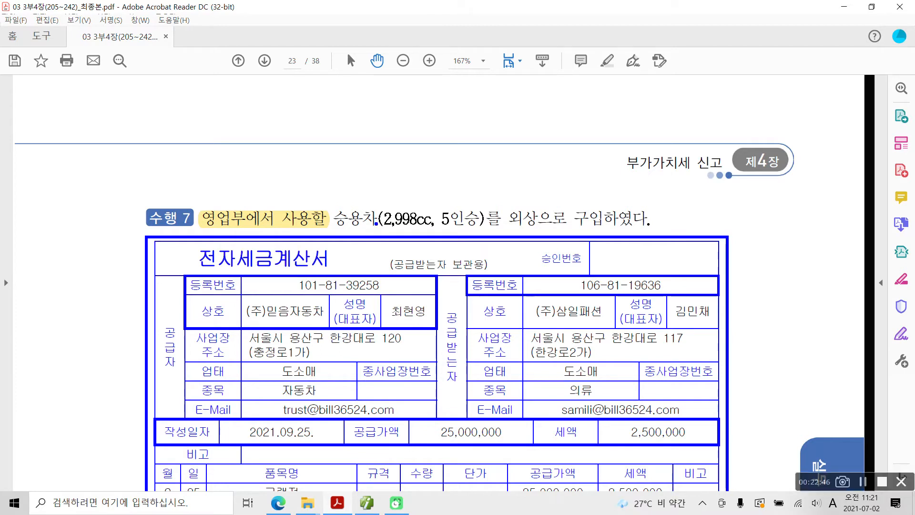
mouse_move(482, 233)
mouse_down()
mouse_move(469, 193)
mouse_move(480, 232)
mouse_up()
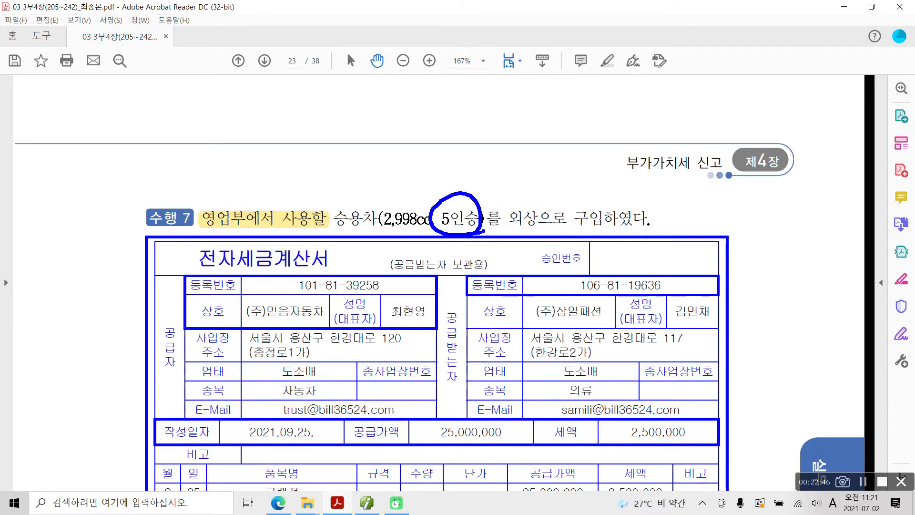
mouse_move(207, 231)
mouse_down()
mouse_move(218, 288)
mouse_move(317, 241)
mouse_move(198, 256)
mouse_up()
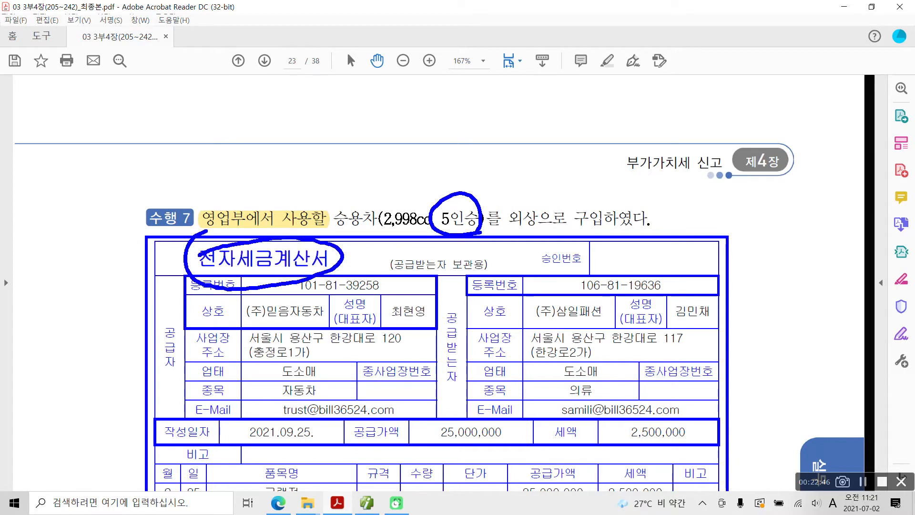
mouse_move(332, 182)
mouse_down()
mouse_move(334, 201)
mouse_move(354, 190)
mouse_up()
mouse_move(662, 463)
mouse_down()
mouse_move(620, 448)
mouse_move(667, 398)
mouse_move(720, 439)
mouse_move(682, 465)
mouse_up()
mouse_move(757, 404)
mouse_down()
mouse_move(731, 441)
mouse_move(772, 449)
mouse_up()
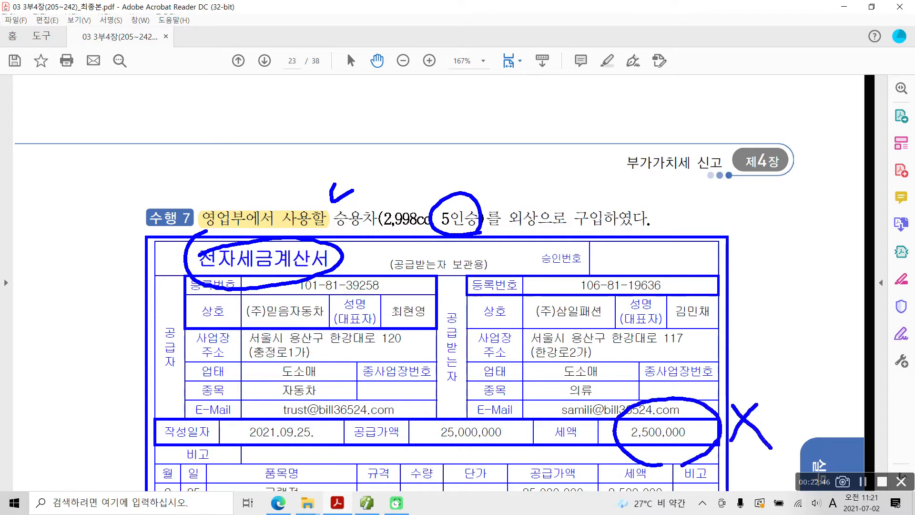
mouse_move(59, 217)
mouse_down()
mouse_move(31, 282)
mouse_move(33, 327)
mouse_move(27, 315)
mouse_up()
mouse_move(40, 257)
mouse_down()
mouse_move(79, 257)
mouse_move(99, 310)
mouse_move(136, 322)
mouse_up()
drag(125, 256, 104, 337)
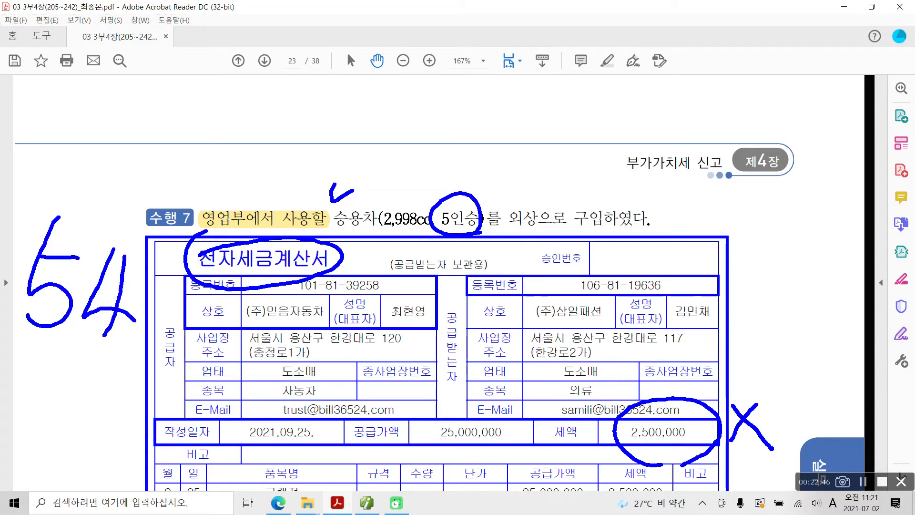
key(Escape)
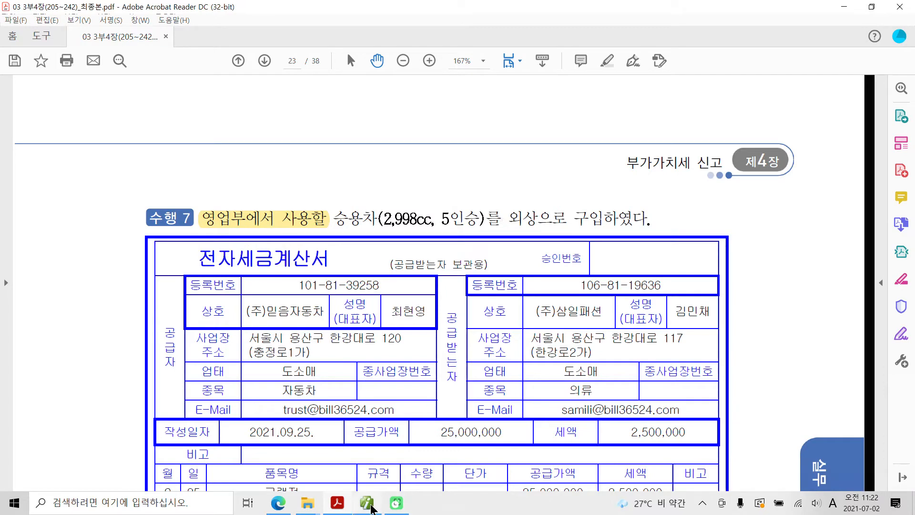
Switch to the accounting program's 매입매출전표입력 and start a September 25 voucher of type 54.불공 with reason 3. 비영업용 소형승용차 구입 및 유지.
click(369, 505)
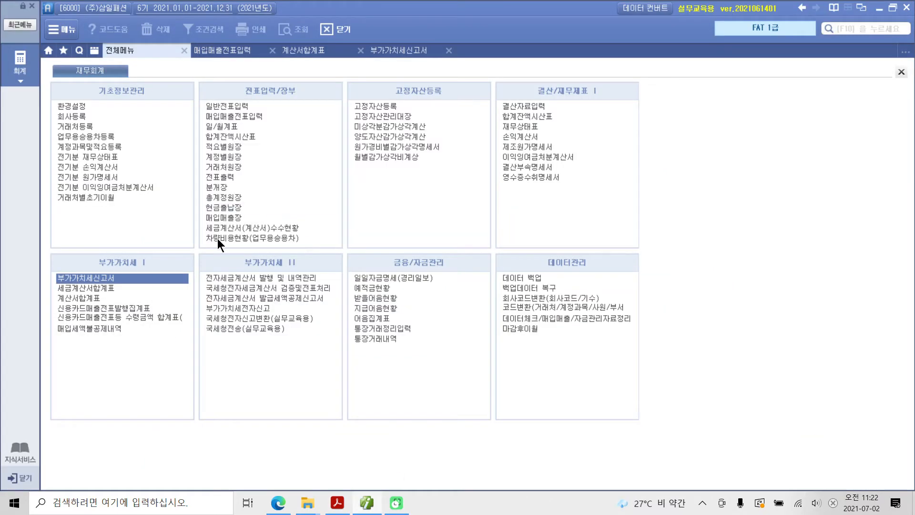
click(235, 50)
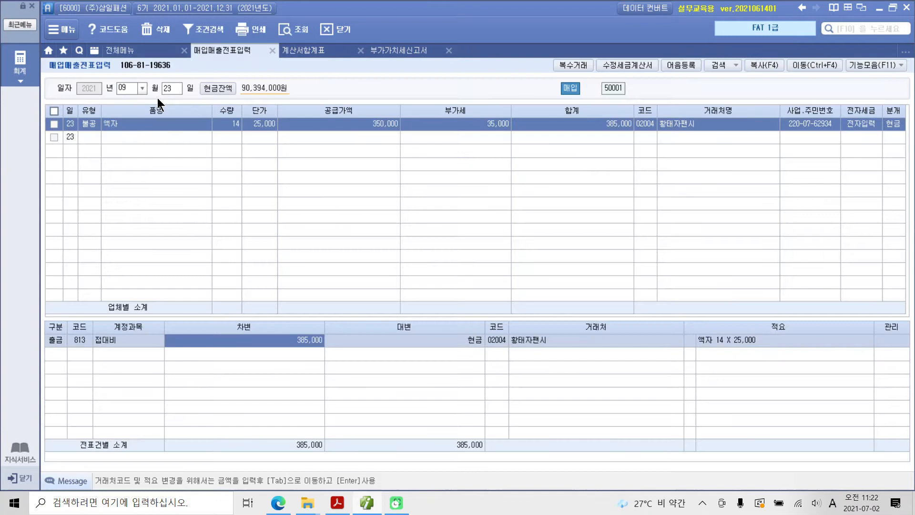
text(25)
key(Return)
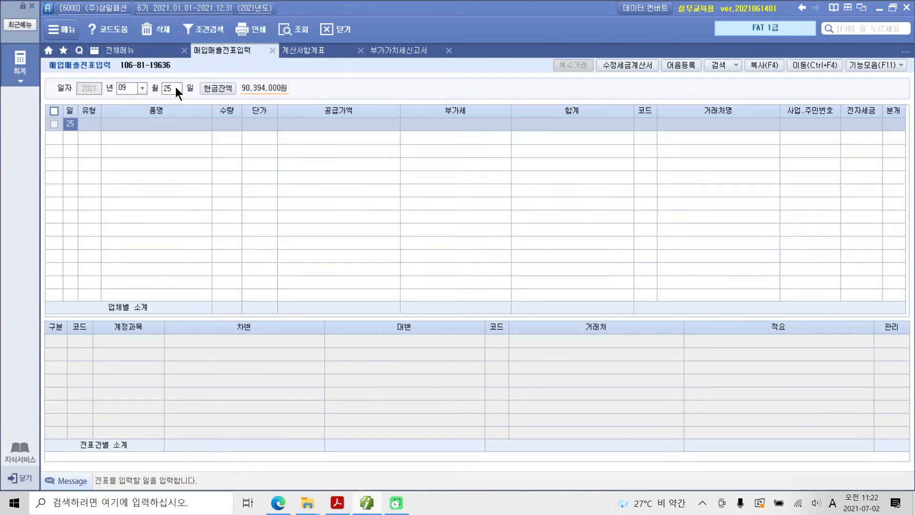
text(54)
key(Return)
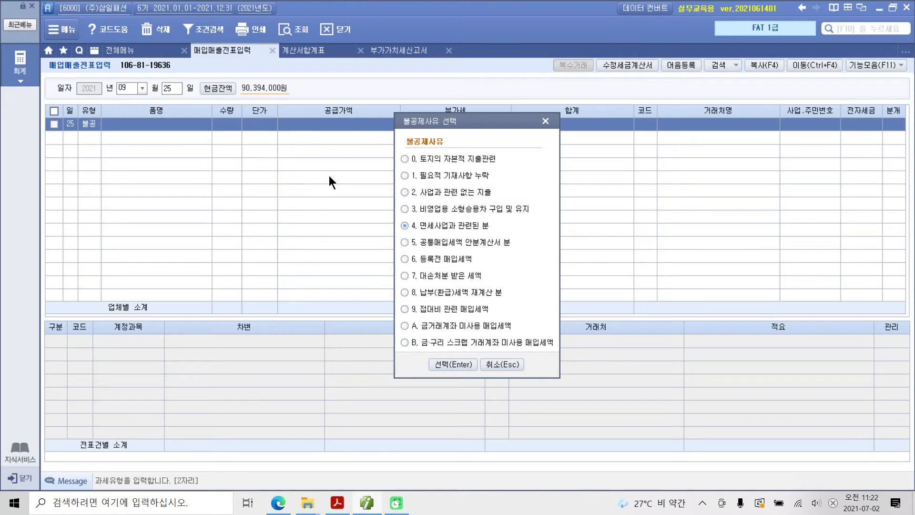
click(445, 207)
click(445, 365)
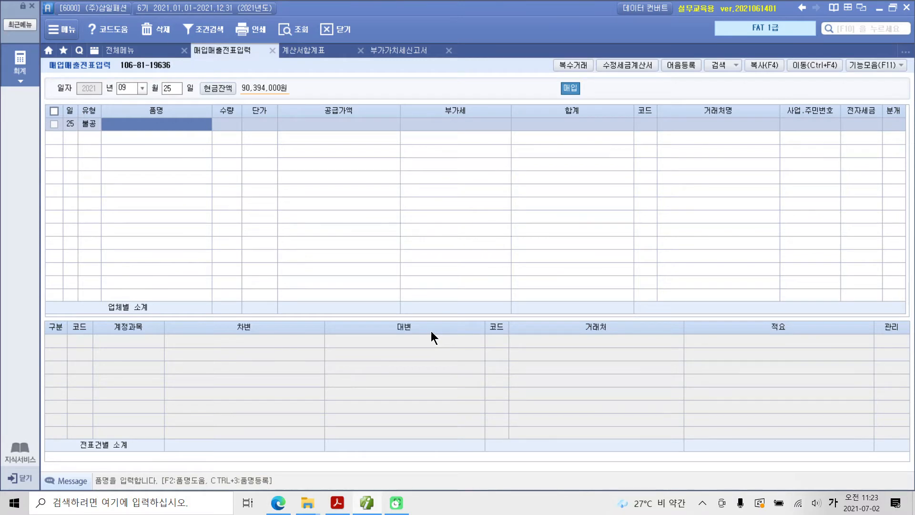
Enter 그랜져 as the voucher's 품명 and 25,000,000 as its 공급가액, leaving quantity and unit price blank.
text(그랜저)
key(Return)
key(Return)
key(Return)
key(Return)
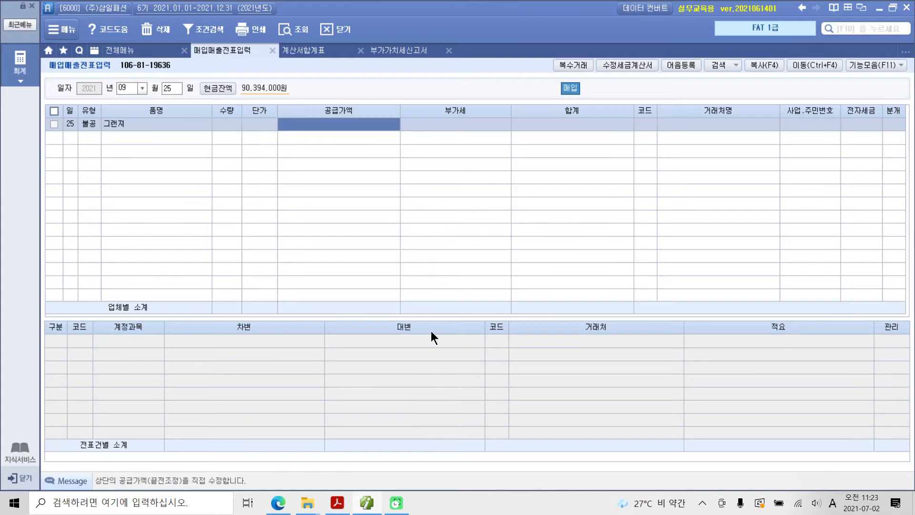
text(25000000)
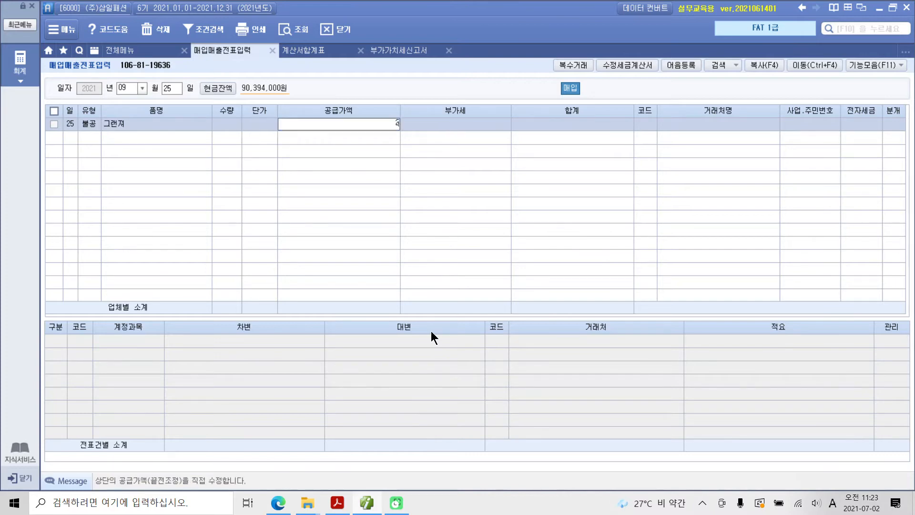
key(Return)
key(Return)
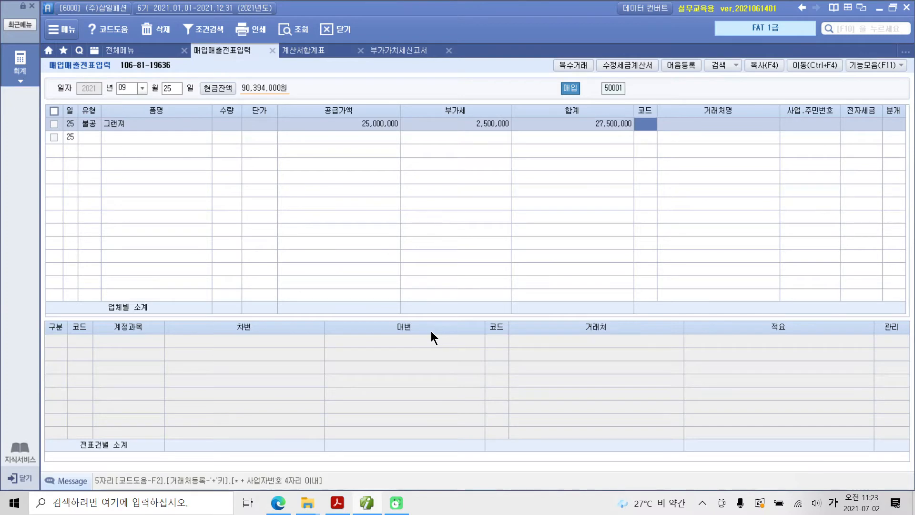
Set the voucher's 거래처 to (주)믿음자동차 and mark its 전자세금 as 전자입력.
text(믿음)
key(Return)
key(Return)
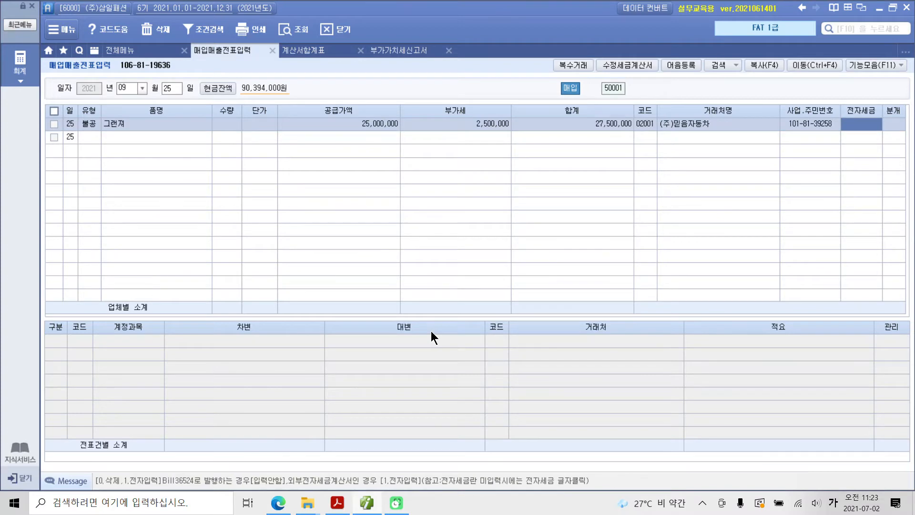
key(1)
key(Return)
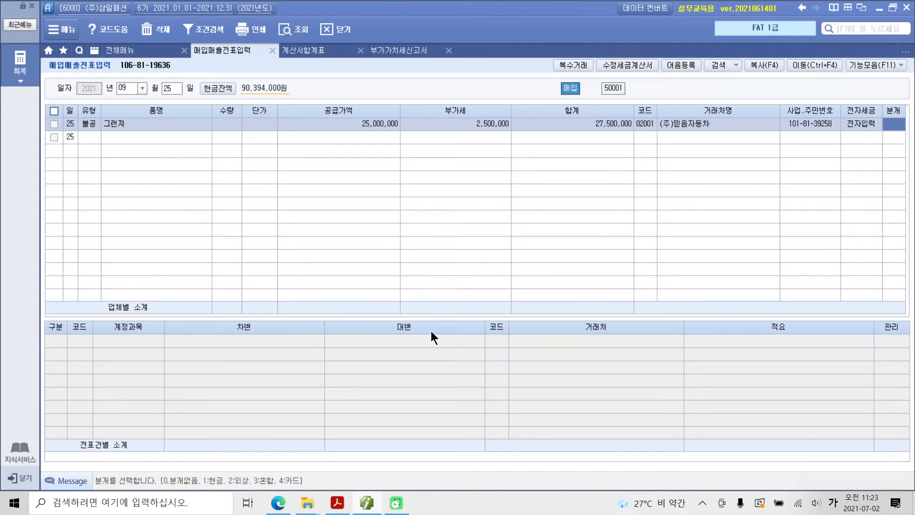
Set the voucher's 분개 to 혼합 and change the debit line's account to 208 차량운반구.
text(3)
key(Return)
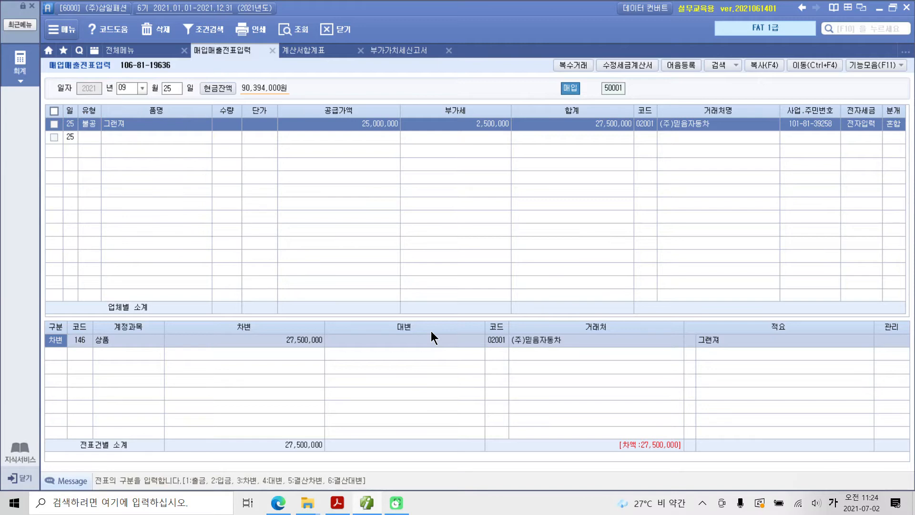
key(Return)
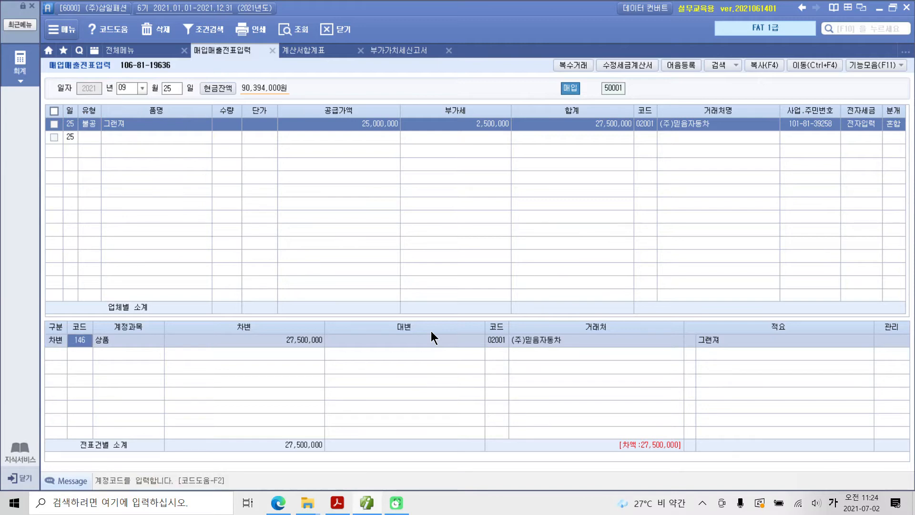
text(차량)
key(Return)
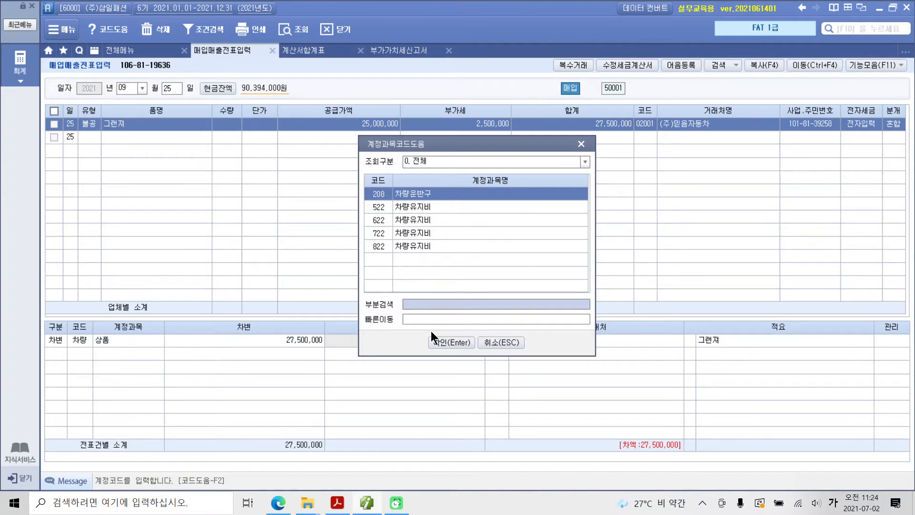
key(Return)
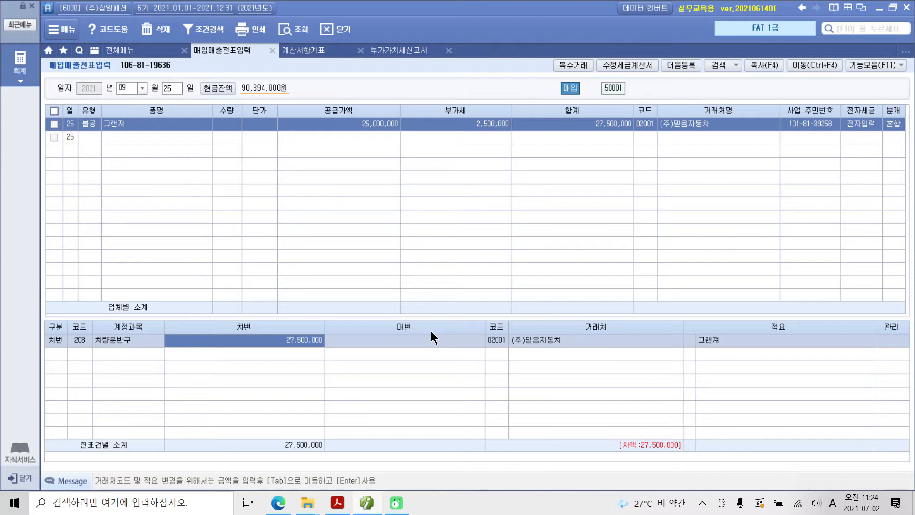
mouse_move(495, 163)
mouse_down()
mouse_move(459, 116)
mouse_move(524, 152)
mouse_move(398, 240)
mouse_move(306, 332)
mouse_move(316, 333)
mouse_up()
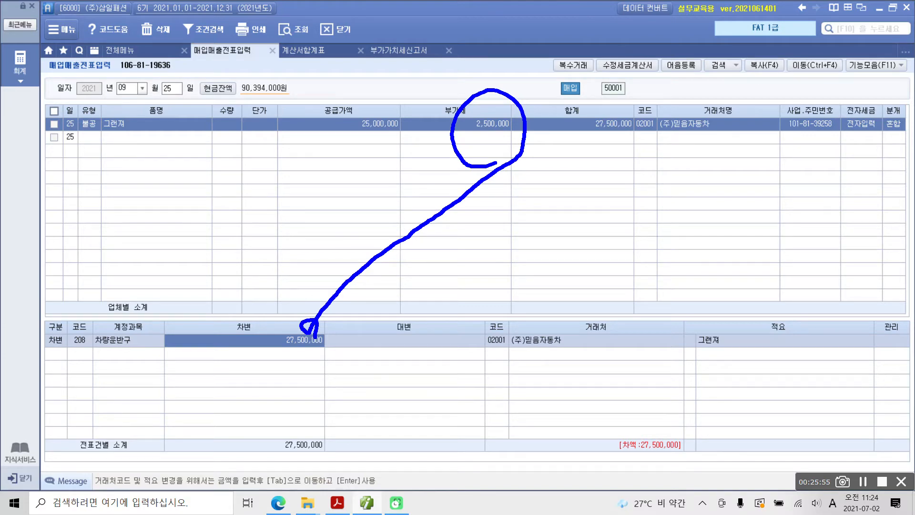
mouse_move(290, 367)
mouse_down()
mouse_move(245, 351)
mouse_move(303, 388)
mouse_up()
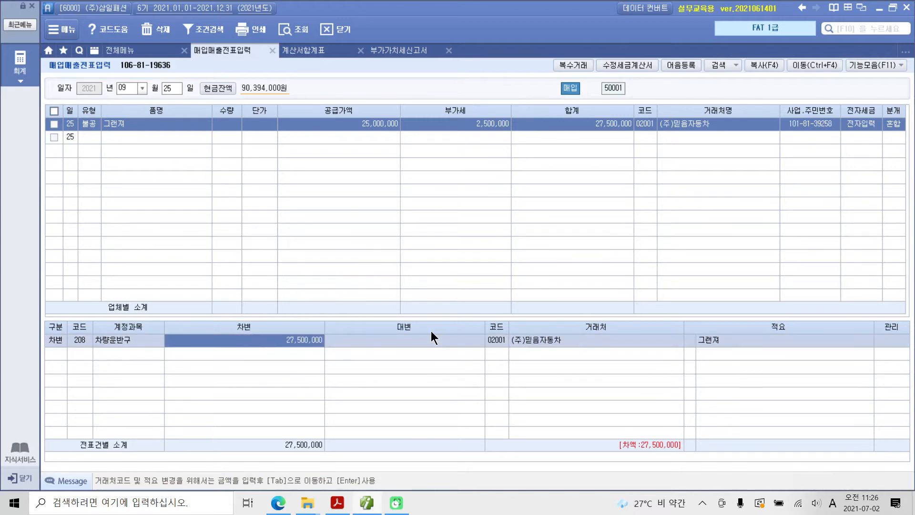
Accept the debit line and add a 대변 line for account 253 미지급금 with 27,500,000.
key(Return)
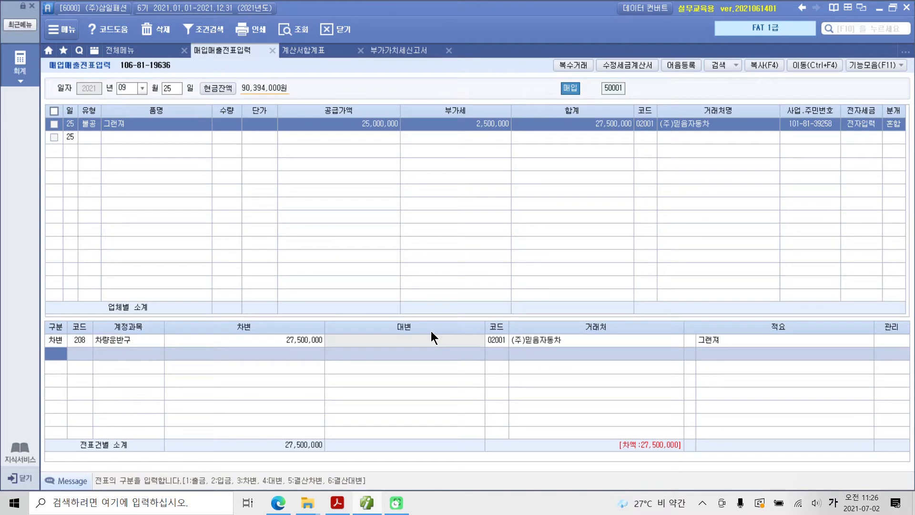
text(4)
key(Return)
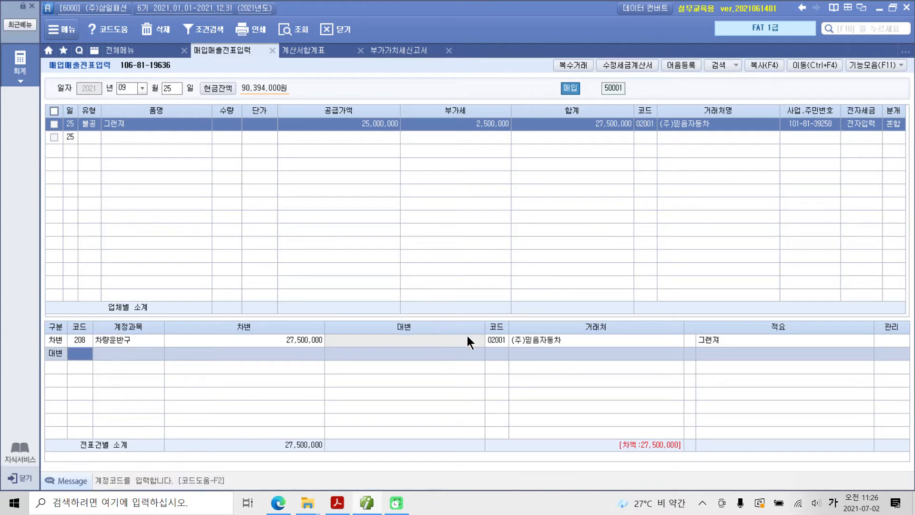
text(253)
key(Return)
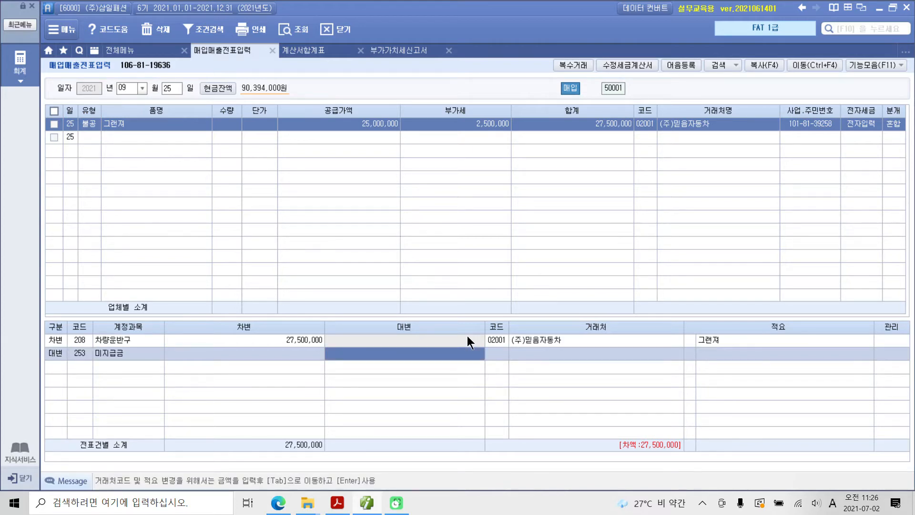
text(27,500,000)
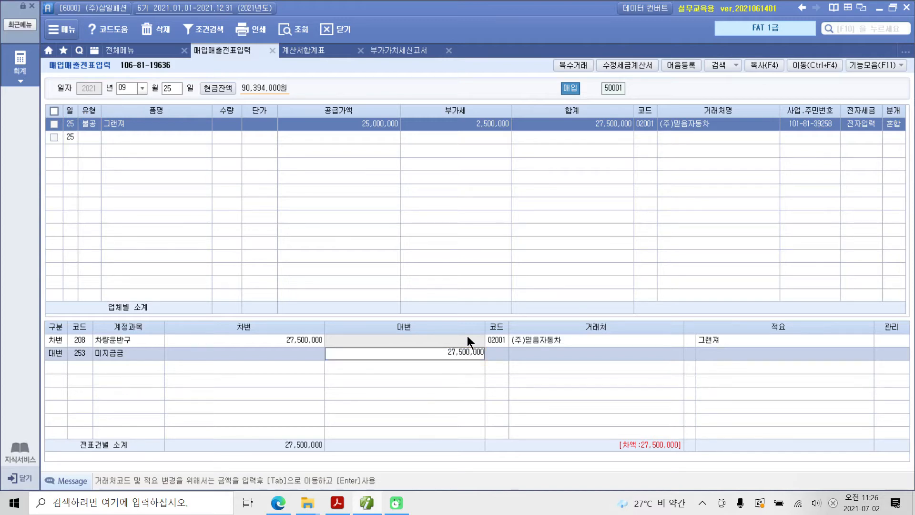
key(Return)
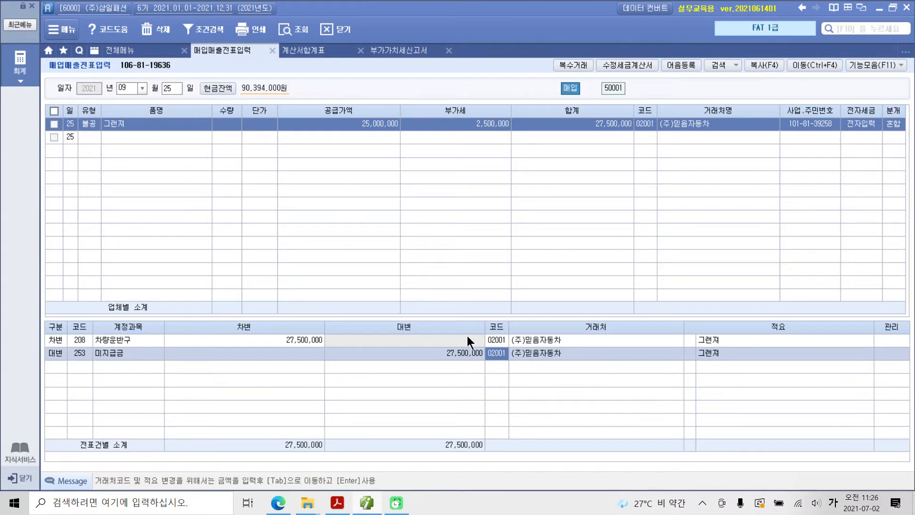
mouse_move(107, 151)
mouse_down()
mouse_move(78, 114)
mouse_move(241, 341)
mouse_up()
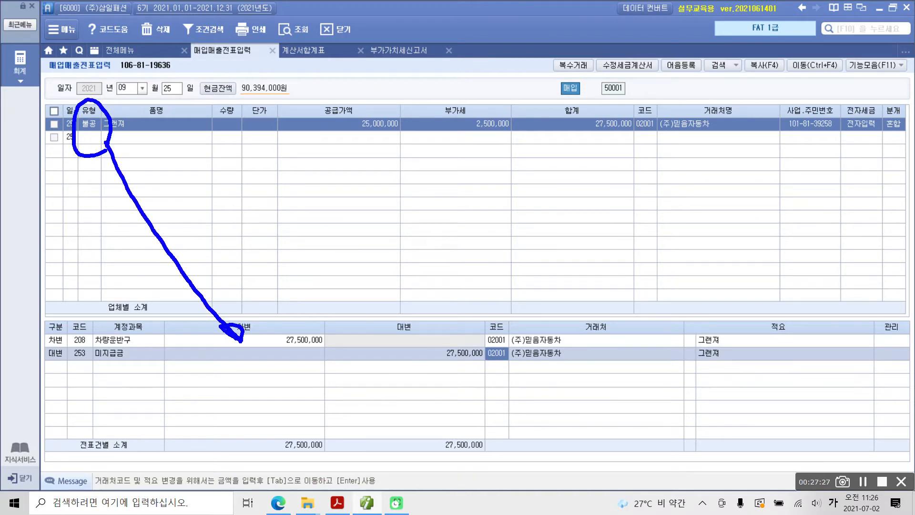
mouse_move(448, 175)
mouse_down()
mouse_move(408, 182)
mouse_move(429, 82)
mouse_move(438, 190)
mouse_move(329, 265)
mouse_move(278, 327)
mouse_move(280, 340)
mouse_up()
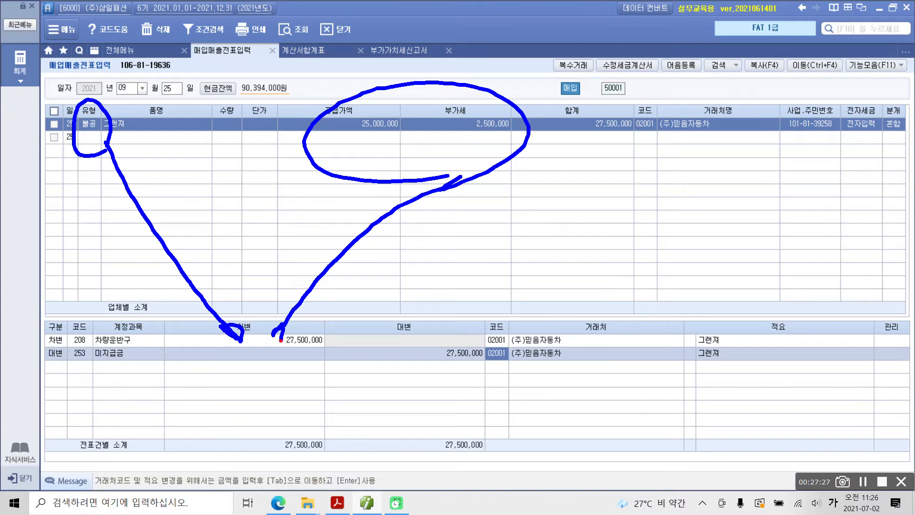
mouse_move(105, 168)
mouse_down()
mouse_move(72, 95)
mouse_move(112, 164)
mouse_move(155, 119)
mouse_move(151, 143)
mouse_up()
drag(152, 184, 149, 181)
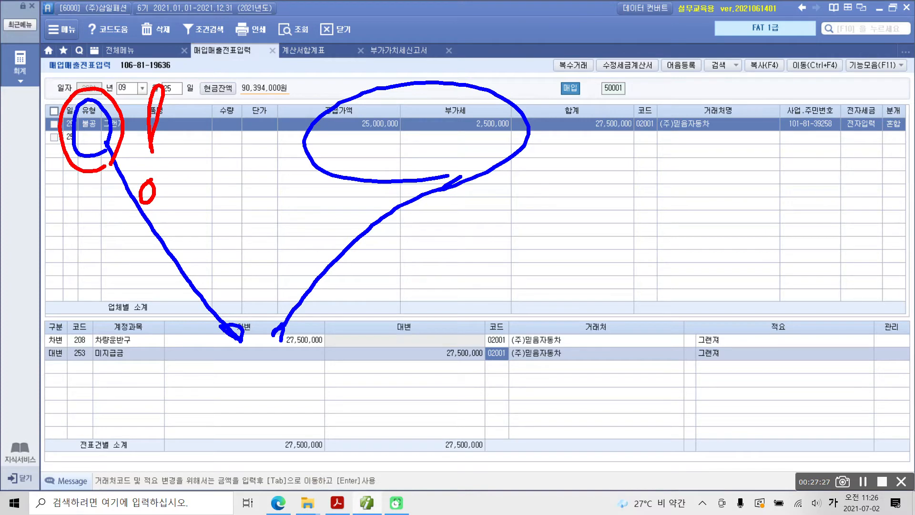
key(Escape)
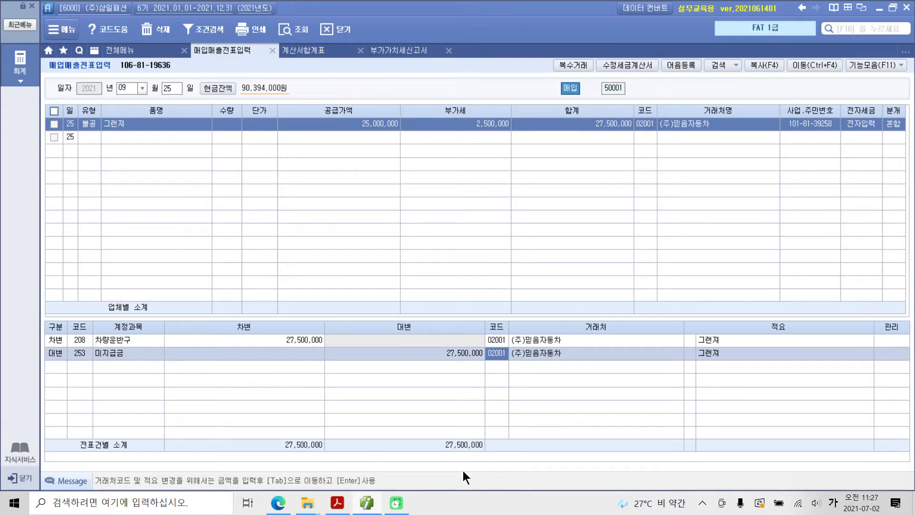
Switch to Adobe Acrobat Reader and read the 수행 8 task on registering the September 25 car in 고정자산등록.
click(338, 505)
scroll(343, 452, down, 5)
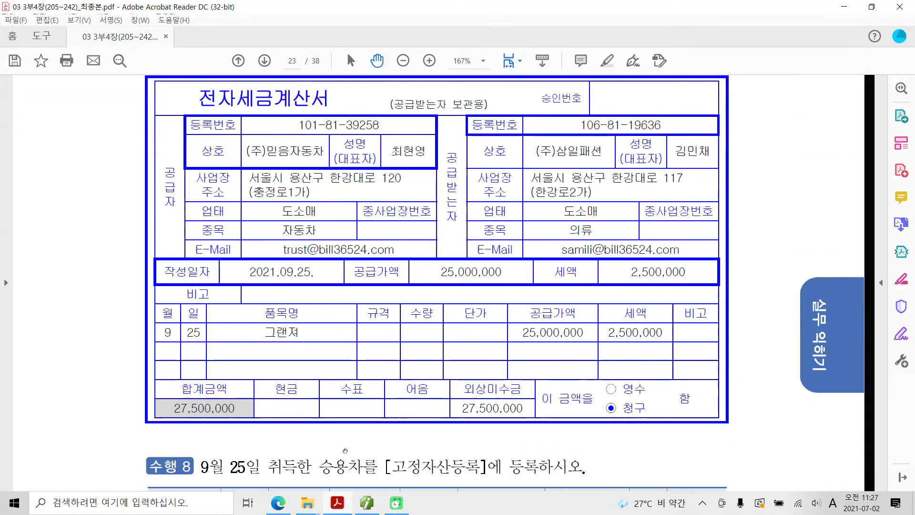
scroll(343, 452, down, 5)
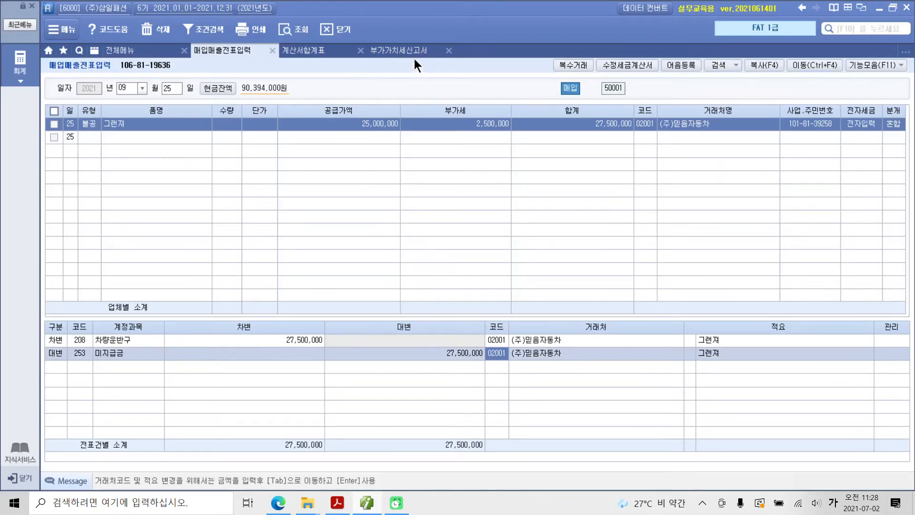
Open 고정자산등록 from the accounting program's full menu and list the assets for all accounts, types and depreciation methods.
click(162, 50)
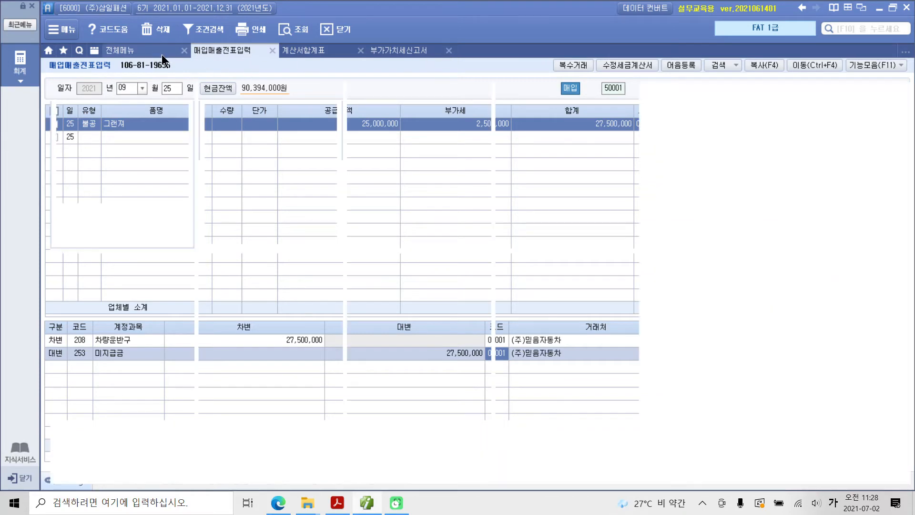
click(404, 106)
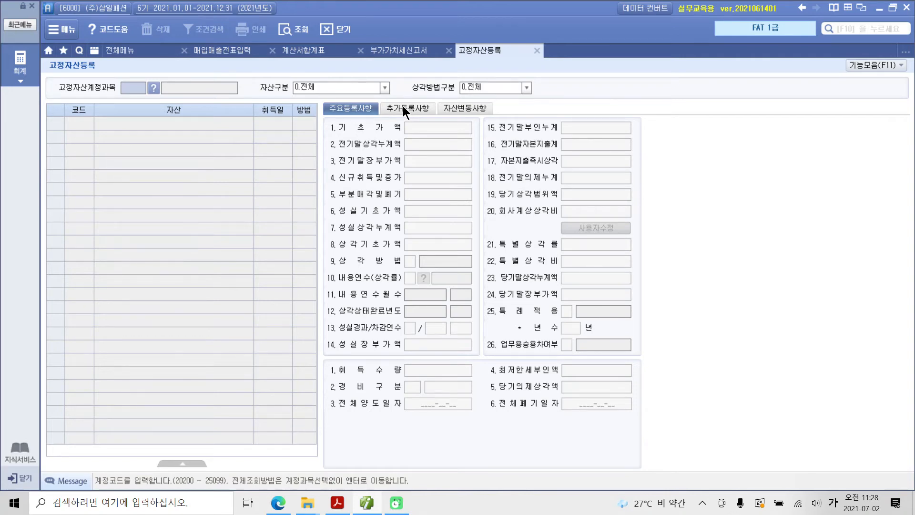
key(Return)
key(Return)
key(Return)
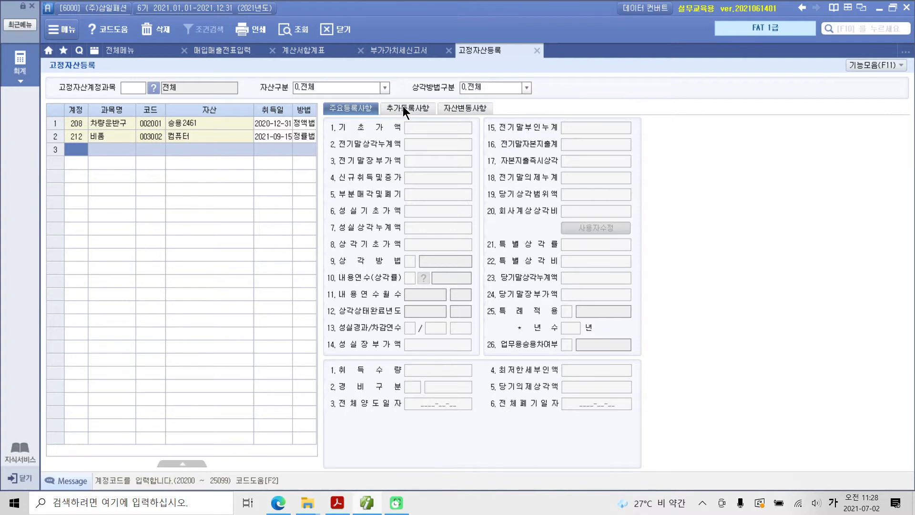
Add a new asset row with account 208 차량운반구 and asset code 2002.
key(F2)
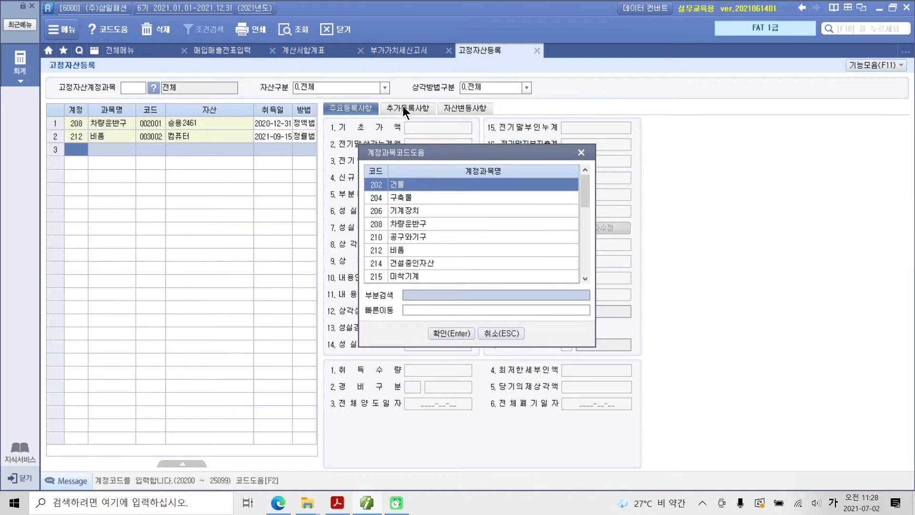
key(Down)
key(Down)
key(Down)
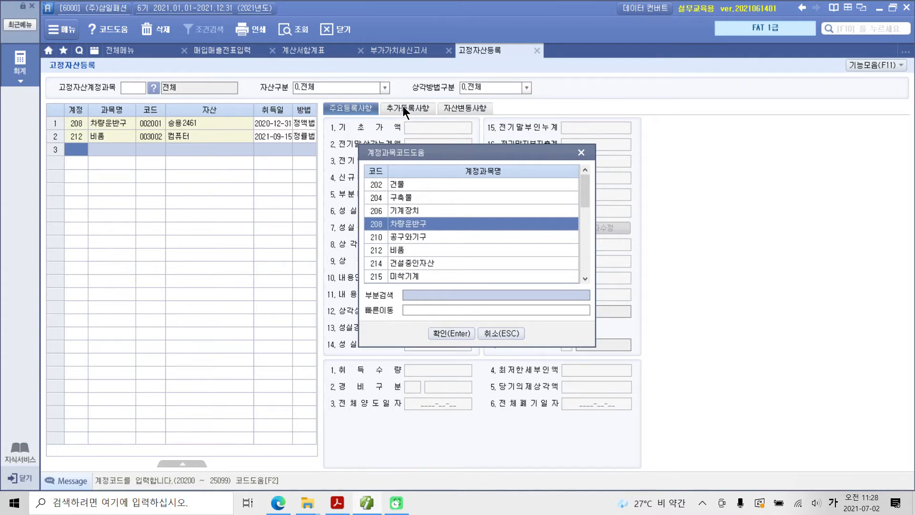
key(Return)
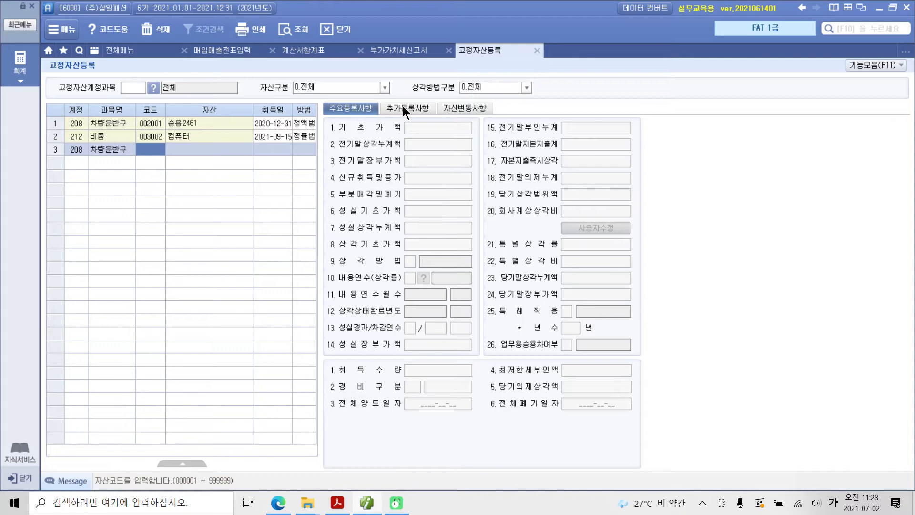
text(2002)
key(Return)
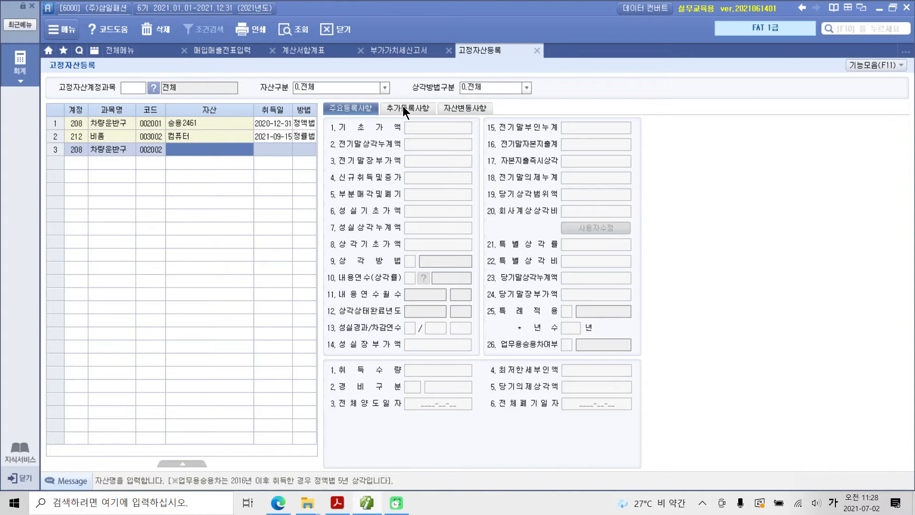
Name the new vehicle asset 승용7466 and set its 취득일 to 2021-09-25.
text(승)
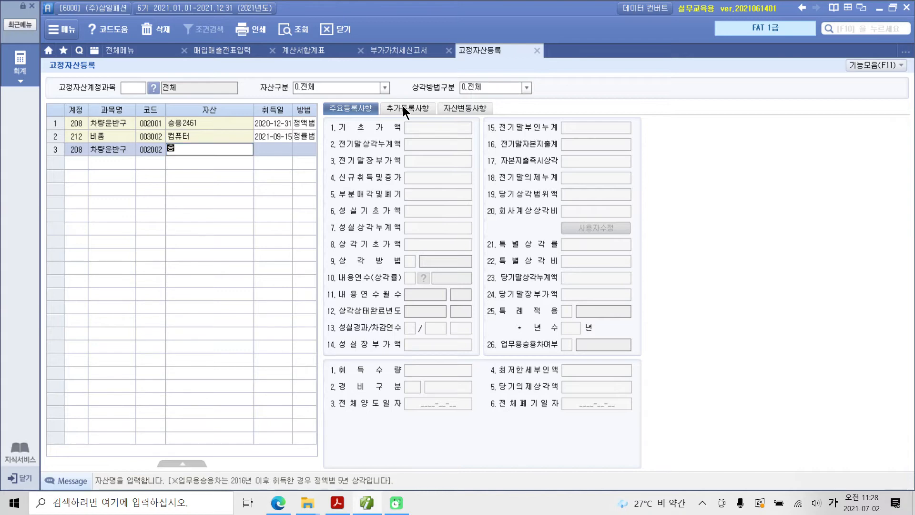
text(용7466)
key(Return)
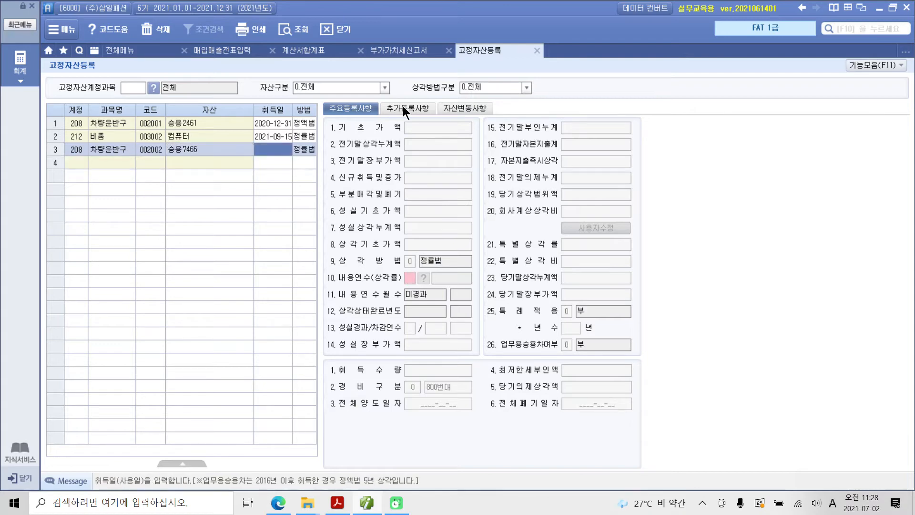
text(2021-)
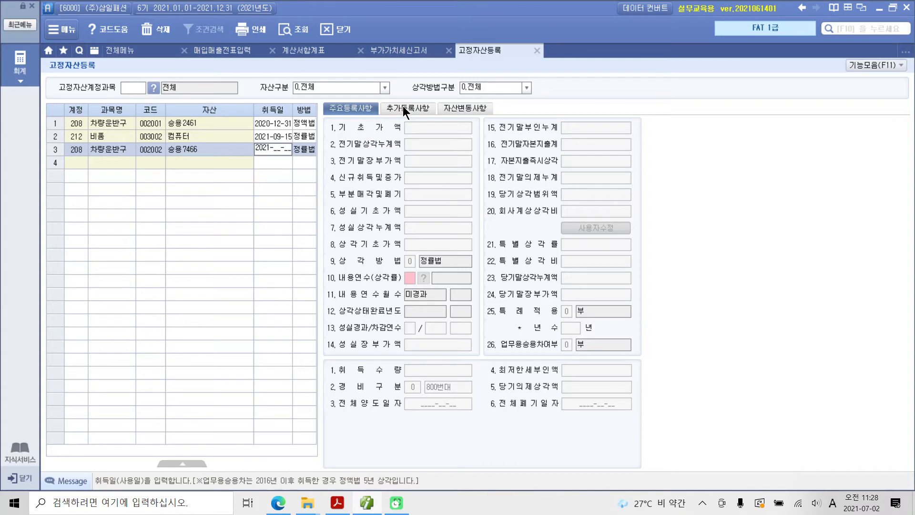
text(09-25)
key(Return)
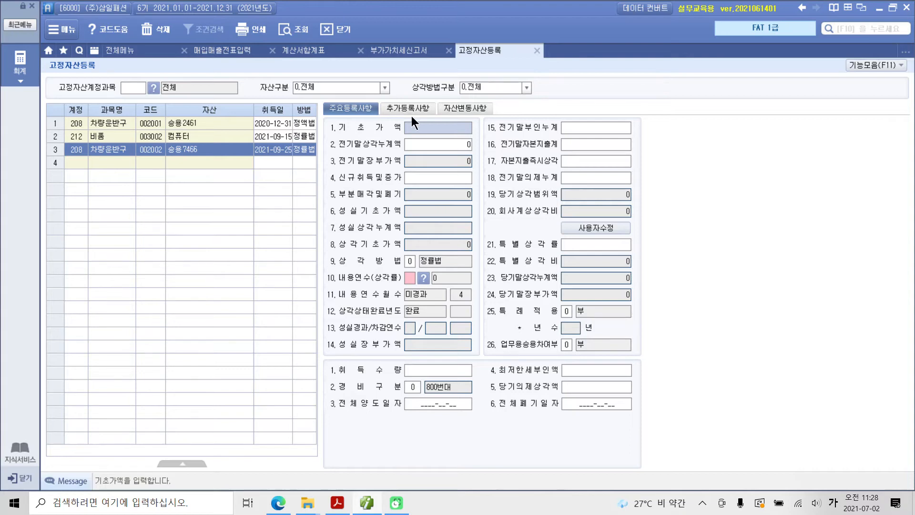
Enter 27,500,000 as the 신규취득및증가 amount for 승용7466.
click(420, 177)
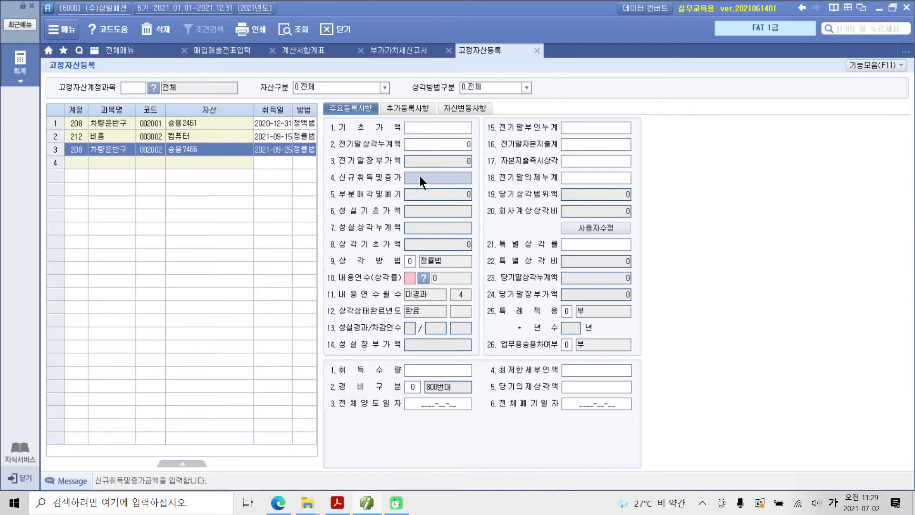
text(27,500,000)
key(Return)
key(Return)
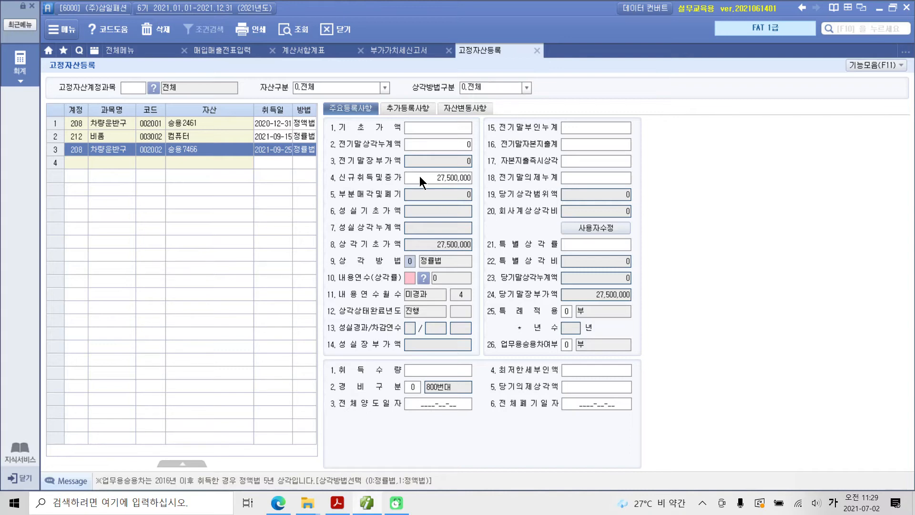
Set 승용7466's 상각방법 to 1.정액법, 내용연수 to 5, and 경비구분 to 0.800번대.
text(1)
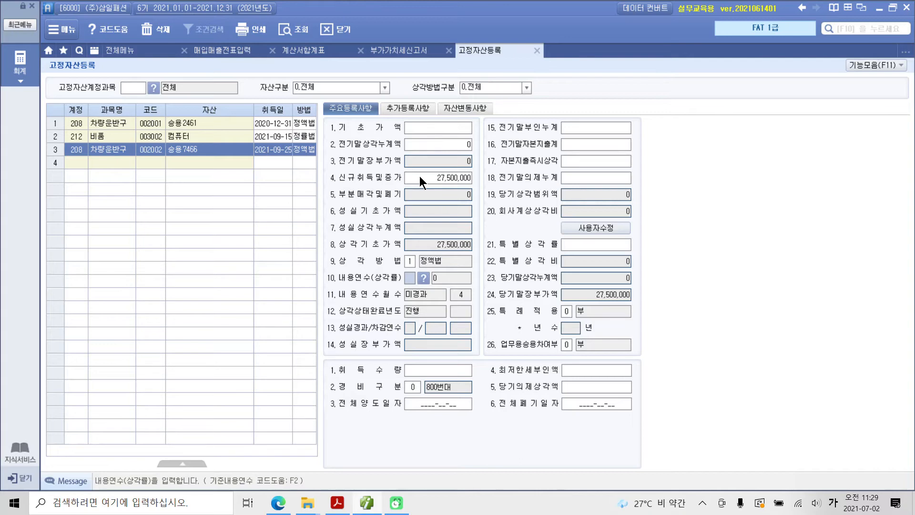
text(5)
key(Return)
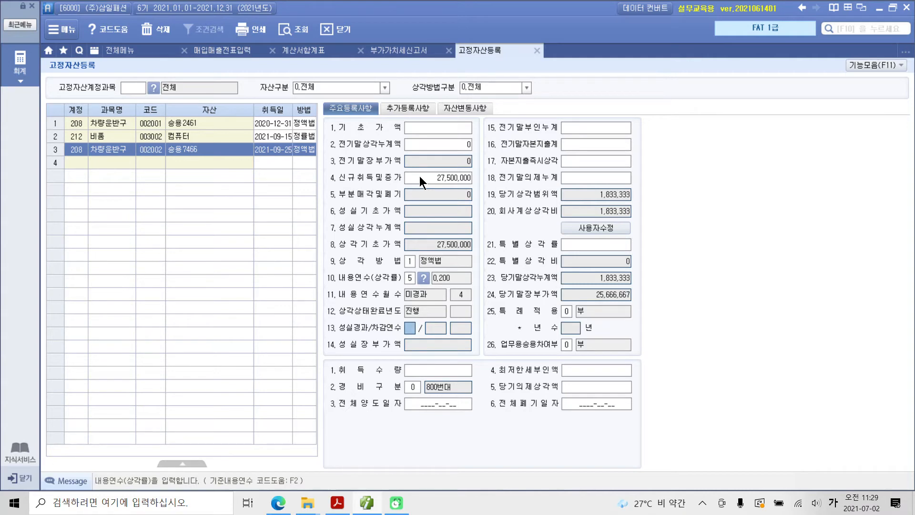
click(417, 391)
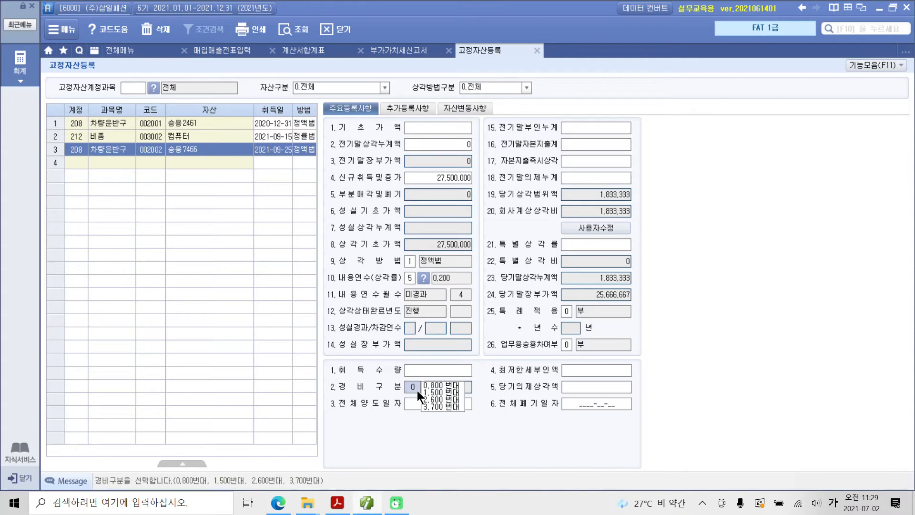
click(431, 386)
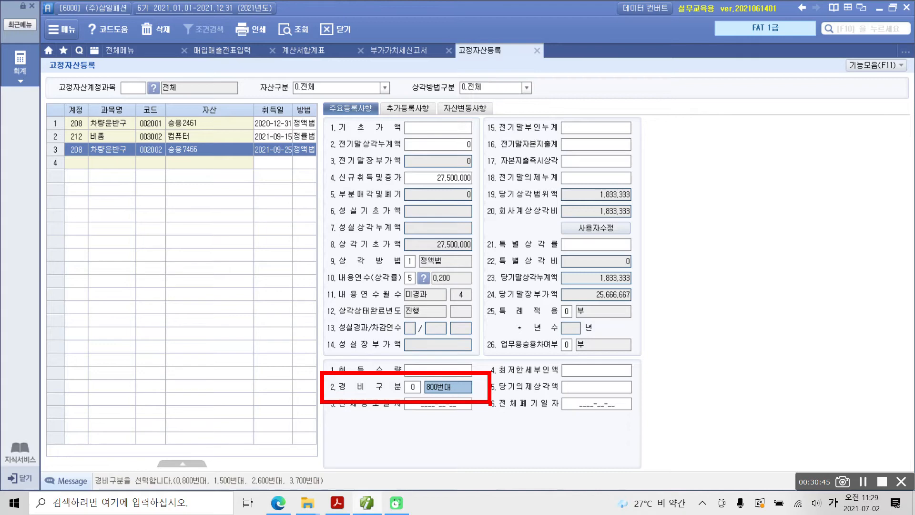
mouse_move(585, 196)
mouse_down()
mouse_move(587, 233)
mouse_move(502, 204)
mouse_up()
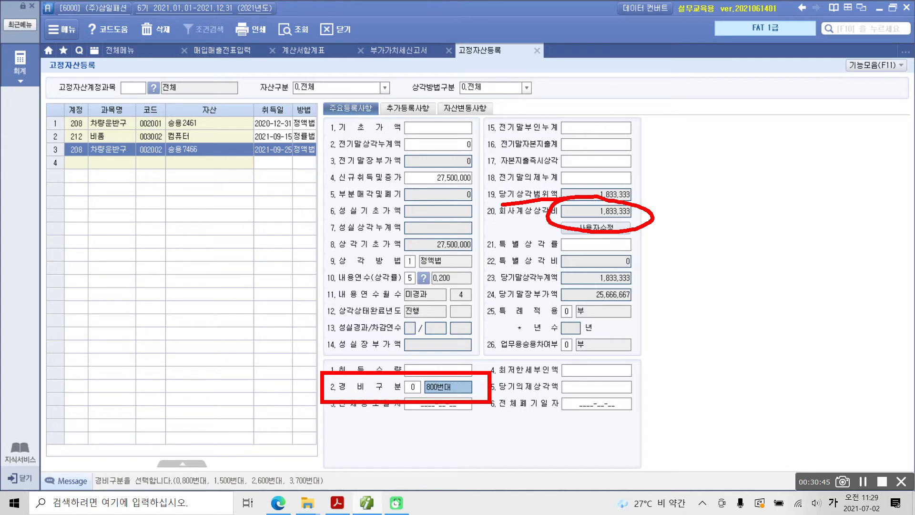
mouse_move(406, 167)
mouse_down()
mouse_move(408, 194)
mouse_move(493, 170)
mouse_move(392, 162)
mouse_up()
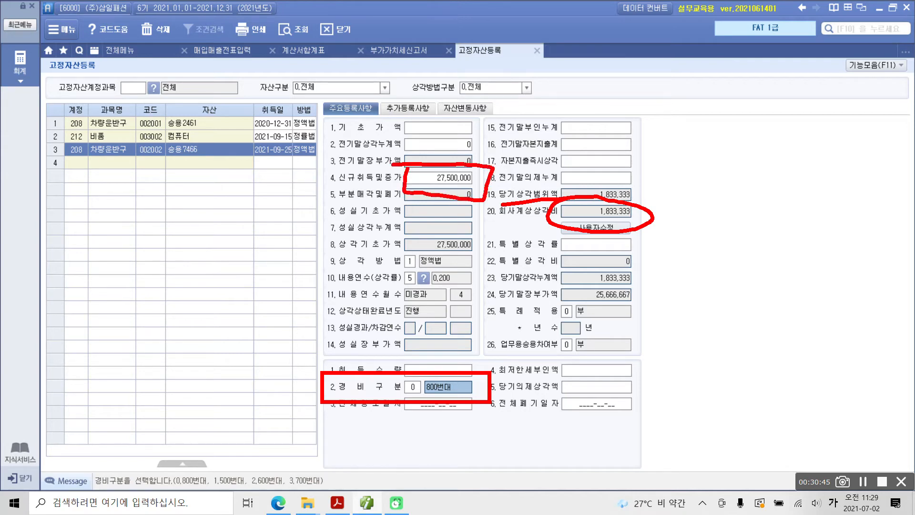
mouse_move(402, 271)
mouse_down()
mouse_move(394, 292)
mouse_move(427, 269)
mouse_move(405, 270)
mouse_up()
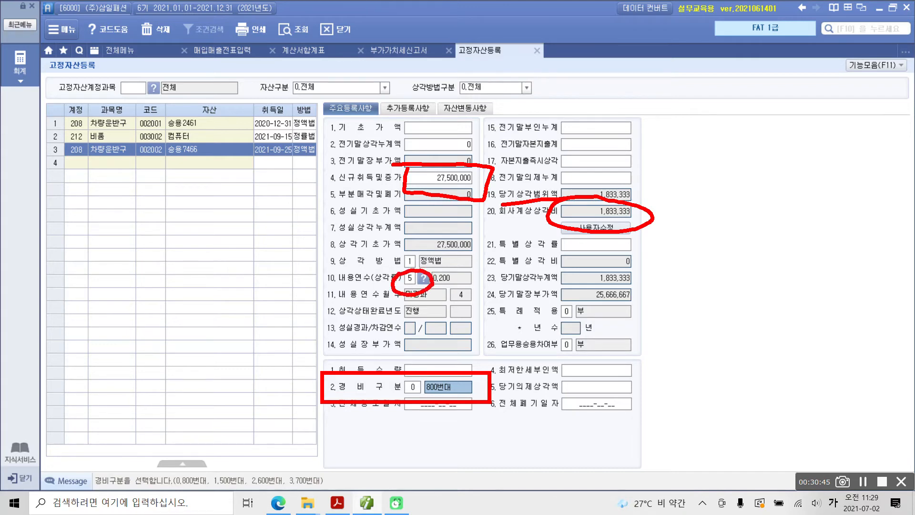
mouse_move(97, 263)
mouse_down()
mouse_move(115, 271)
mouse_move(117, 293)
mouse_move(130, 288)
mouse_up()
mouse_move(131, 270)
mouse_down()
mouse_move(143, 286)
mouse_move(139, 303)
mouse_up()
drag(162, 309, 163, 326)
mouse_move(195, 254)
mouse_down()
mouse_move(188, 307)
mouse_move(233, 283)
mouse_move(247, 286)
mouse_up()
mouse_move(253, 302)
mouse_down()
mouse_move(251, 324)
mouse_move(297, 285)
mouse_up()
drag(337, 257, 286, 343)
mouse_move(344, 289)
mouse_down()
mouse_move(351, 310)
mouse_move(337, 323)
mouse_up()
drag(347, 294, 372, 291)
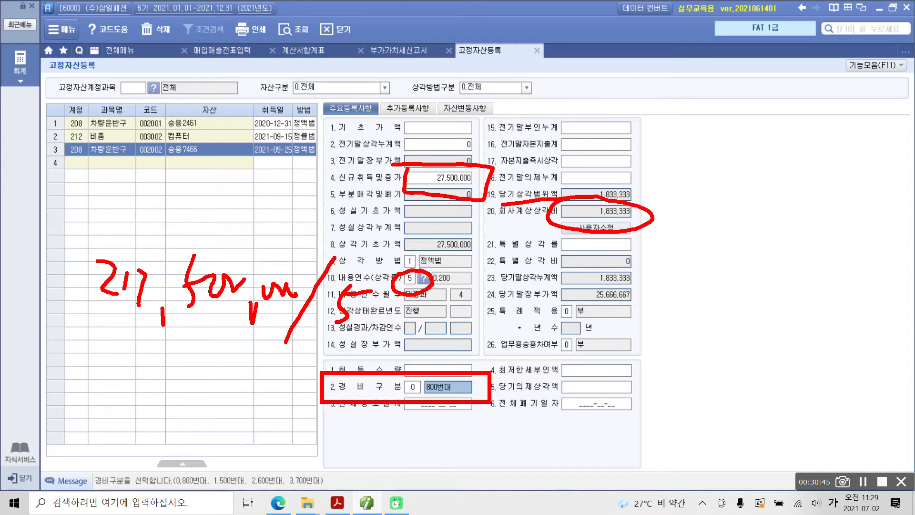
mouse_move(429, 304)
mouse_down()
mouse_move(392, 325)
mouse_move(410, 334)
mouse_up()
mouse_move(476, 300)
mouse_down()
mouse_move(477, 339)
mouse_move(460, 339)
mouse_up()
drag(537, 308, 494, 353)
mouse_move(560, 329)
mouse_down()
mouse_move(540, 353)
mouse_move(587, 365)
mouse_move(629, 338)
mouse_move(632, 356)
mouse_up()
mouse_move(668, 388)
mouse_down()
mouse_move(708, 309)
mouse_move(702, 399)
mouse_move(695, 396)
mouse_up()
mouse_move(659, 213)
mouse_down()
mouse_move(689, 218)
mouse_move(732, 337)
mouse_up()
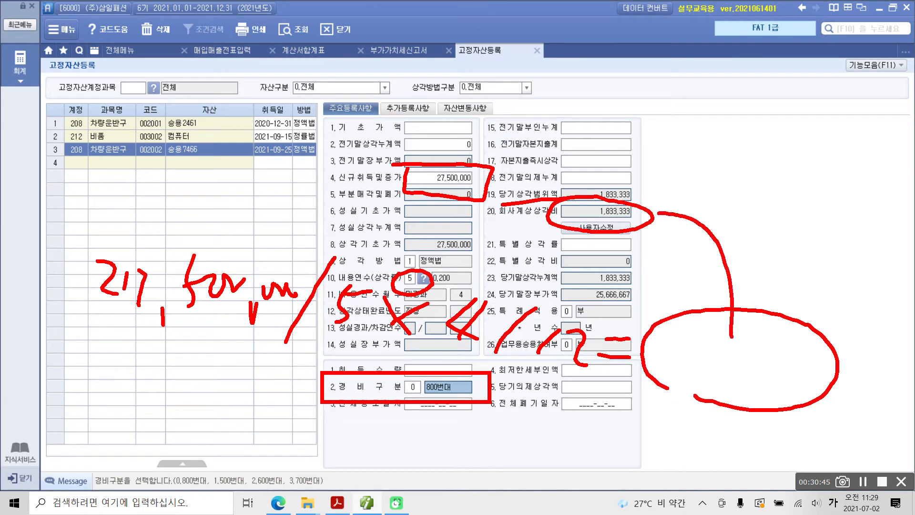
drag(668, 235, 682, 199)
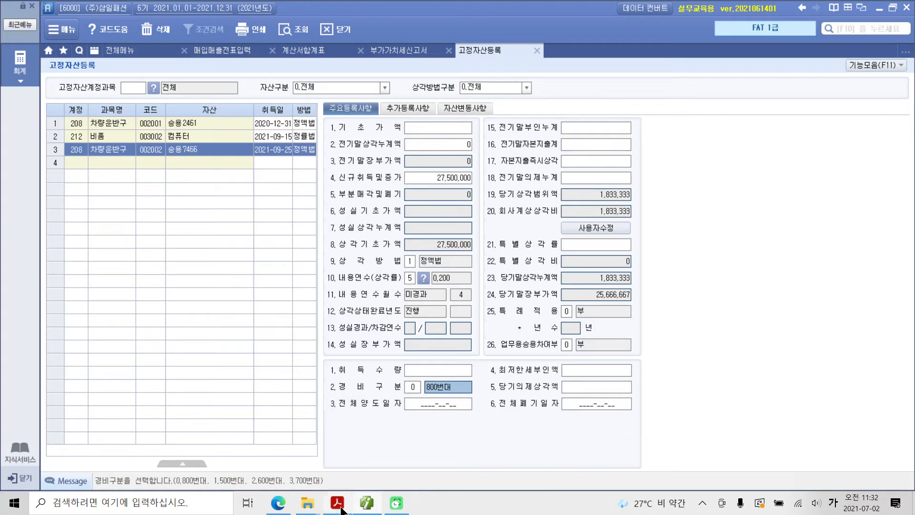
Switch to Adobe Acrobat Reader, read the 수행 9 task on 업무용승용차등록, and return to the accounting program.
mouse_move(341, 507)
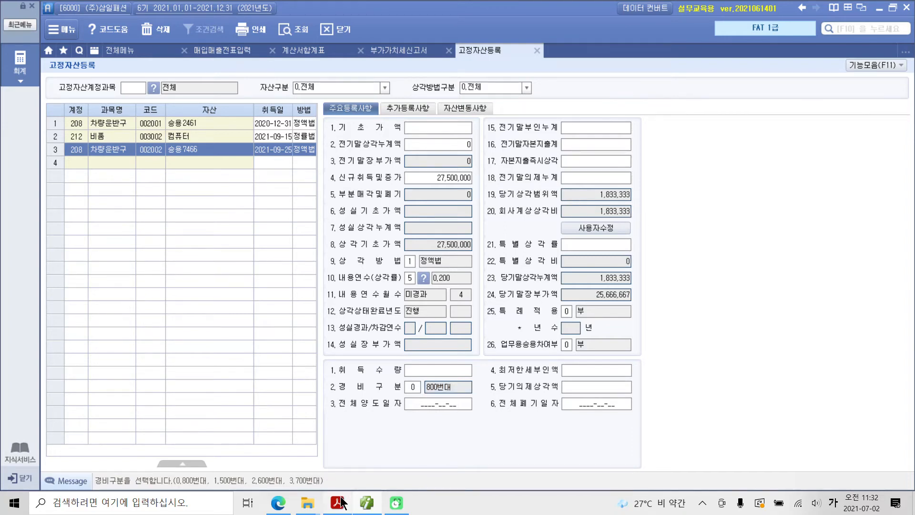
click(371, 503)
scroll(355, 384, down, 1)
scroll(355, 383, down, 1)
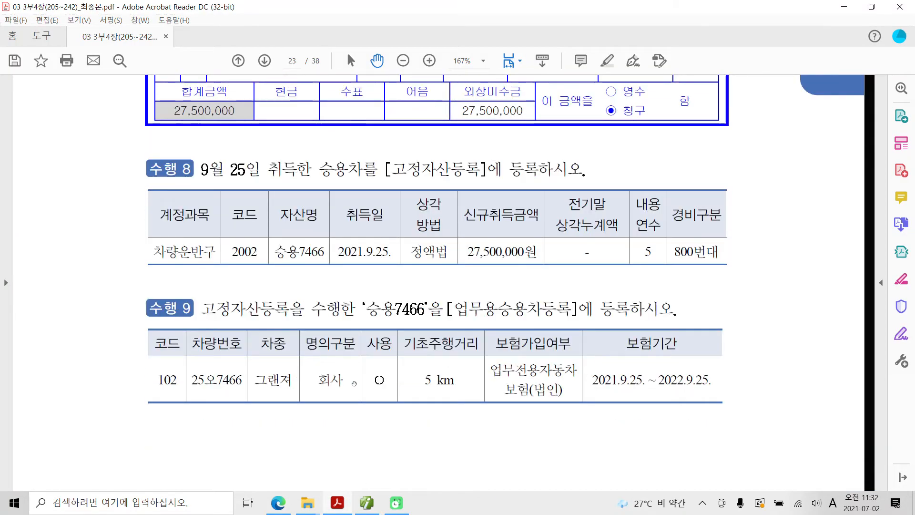
scroll(354, 386, down, 1)
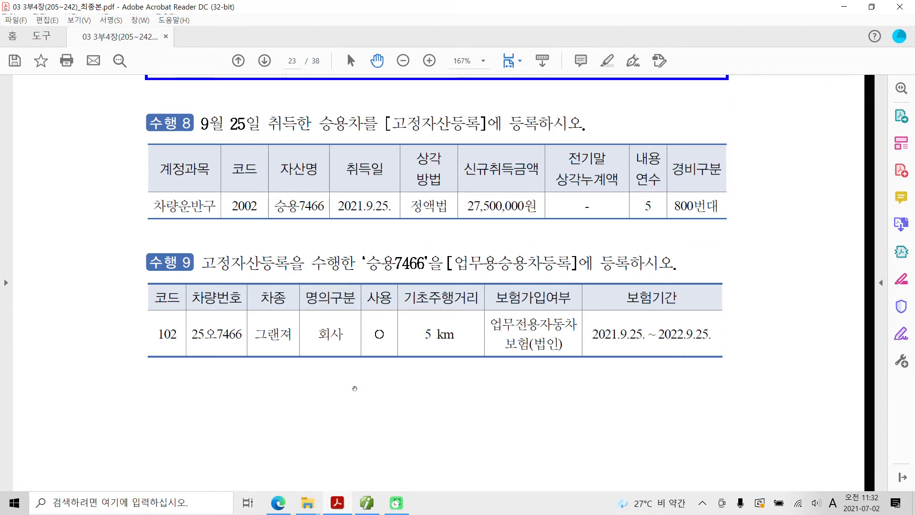
scroll(350, 387, down, 1)
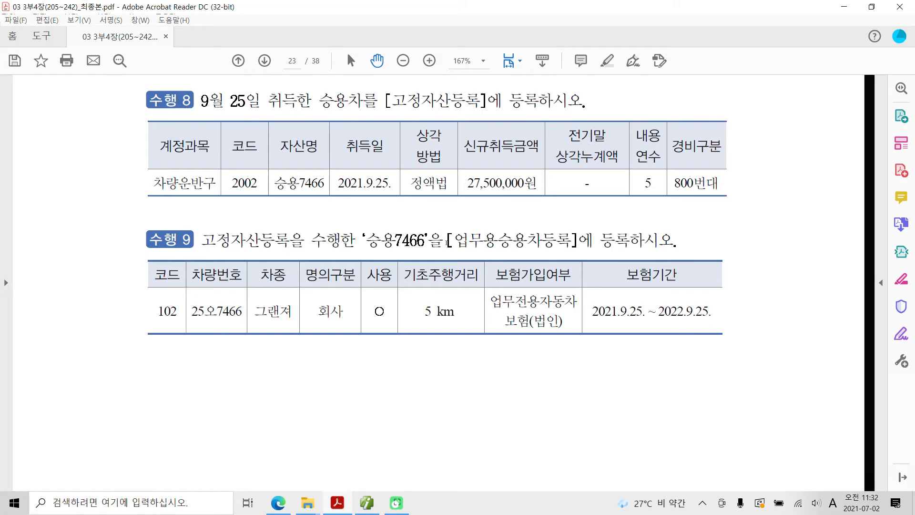
click(372, 509)
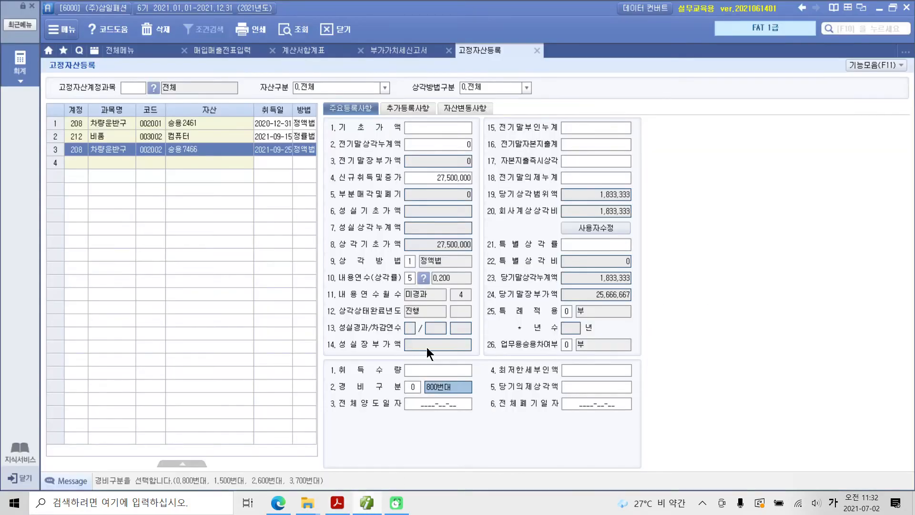
key(ctrl+2)
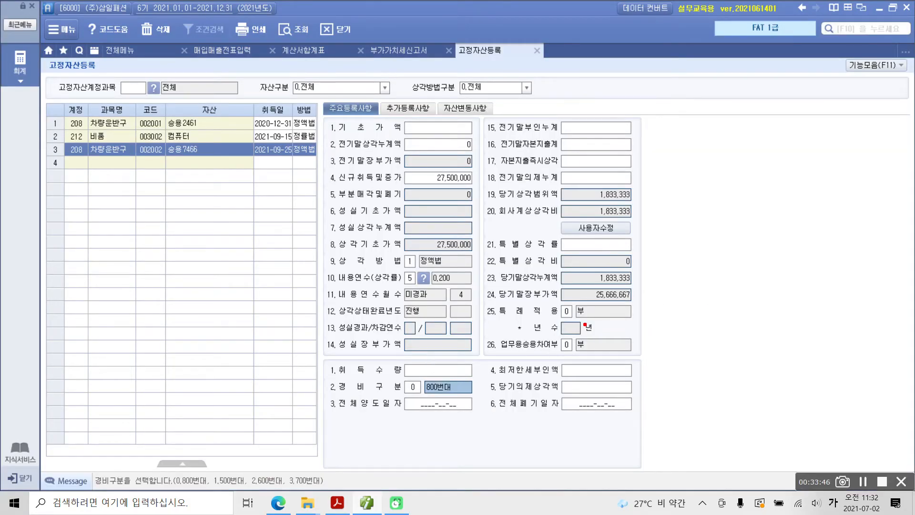
drag(479, 335, 677, 370)
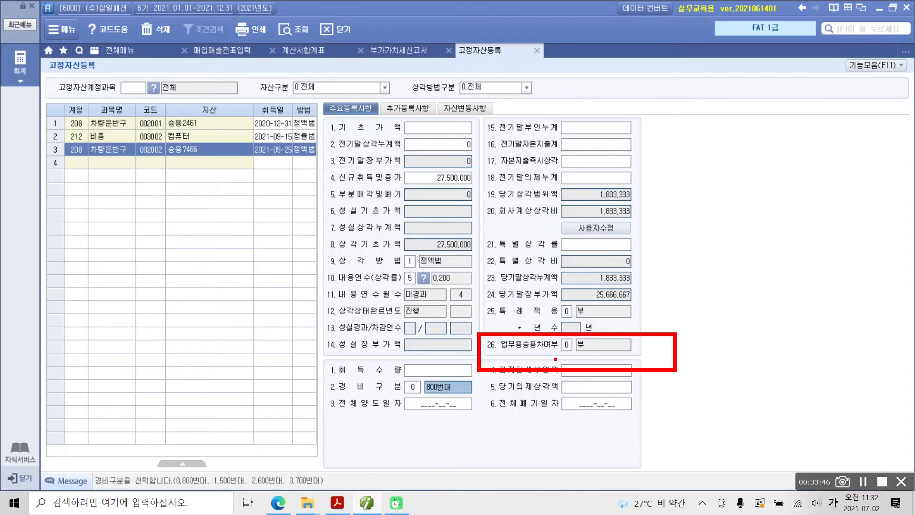
drag(491, 355, 566, 354)
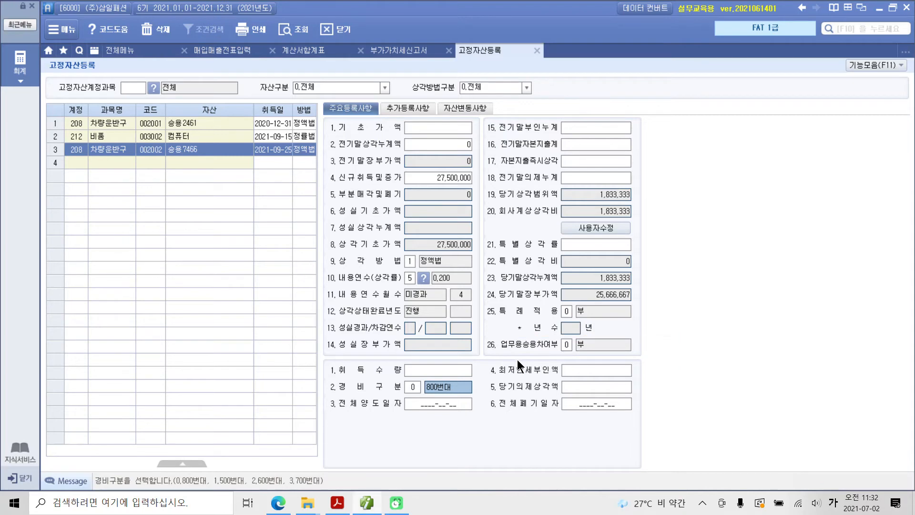
Set 업무용승용차여부 to 1.여 for 승용7466.
click(567, 346)
text(1)
key(Return)
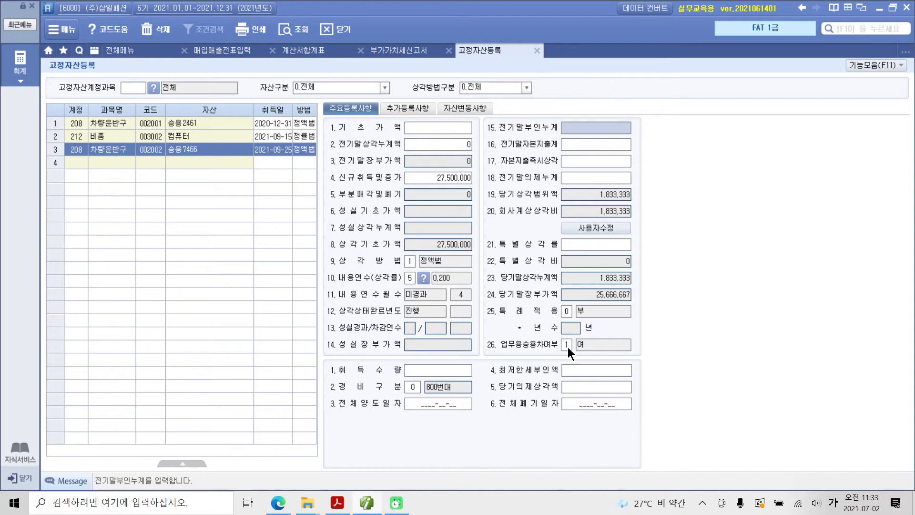
Switch to Adobe Acrobat Reader and review the car purchase in 수행 7 and the 수행 9 instructions for registering 승용7466.
click(338, 503)
scroll(297, 381, up, 8)
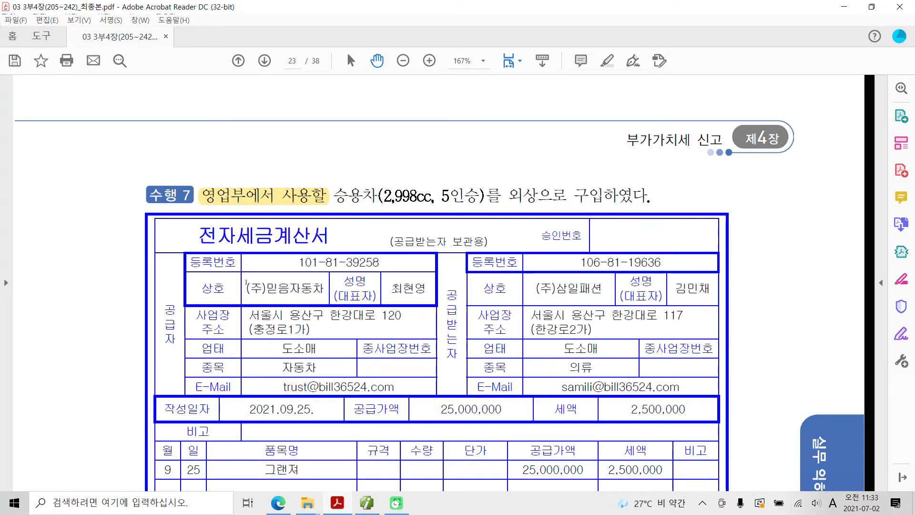
scroll(243, 276, down, 6)
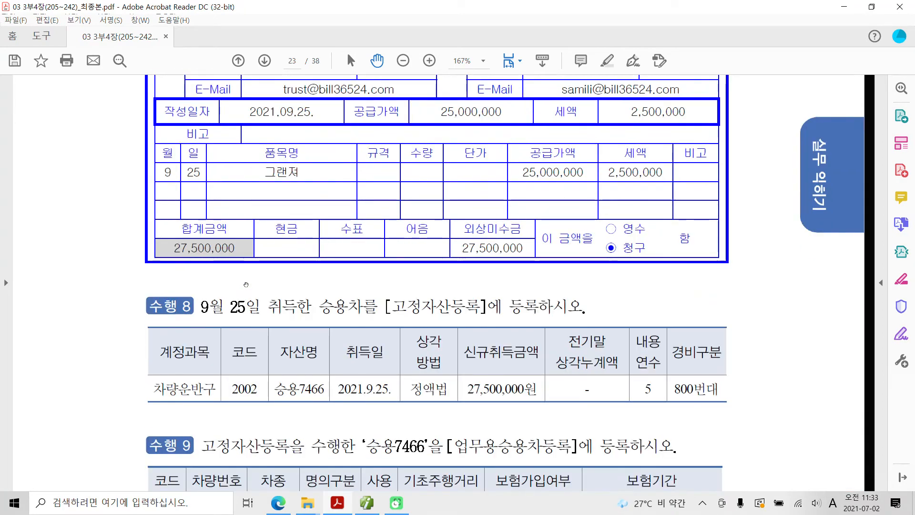
scroll(246, 284, down, 1)
scroll(246, 284, down, 1)
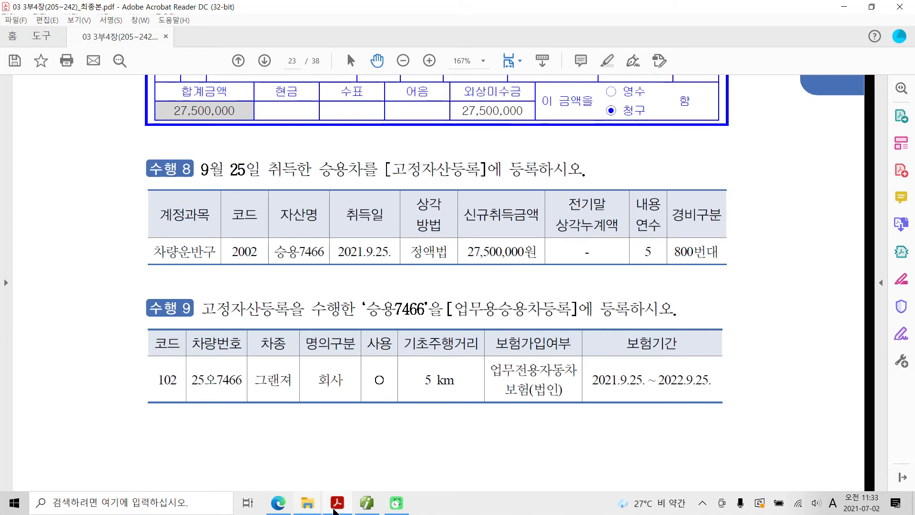
scroll(309, 412, down, 1)
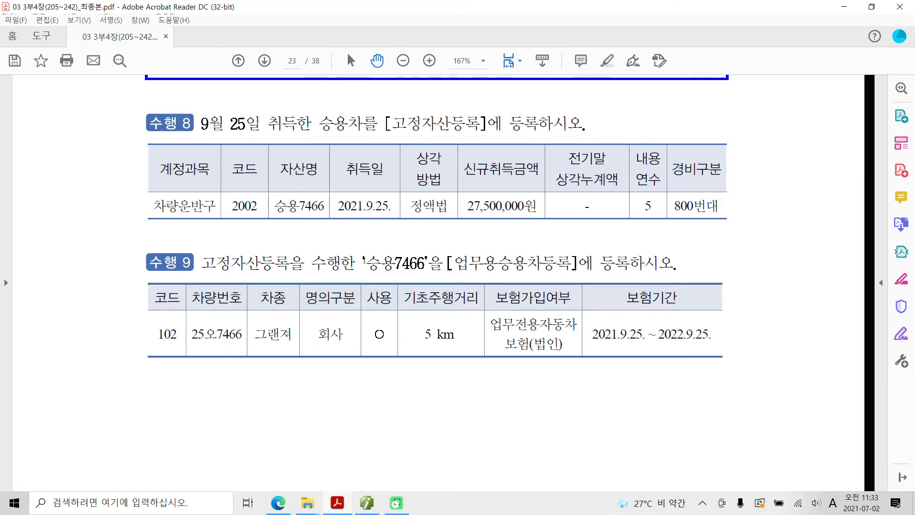
drag(365, 262, 430, 261)
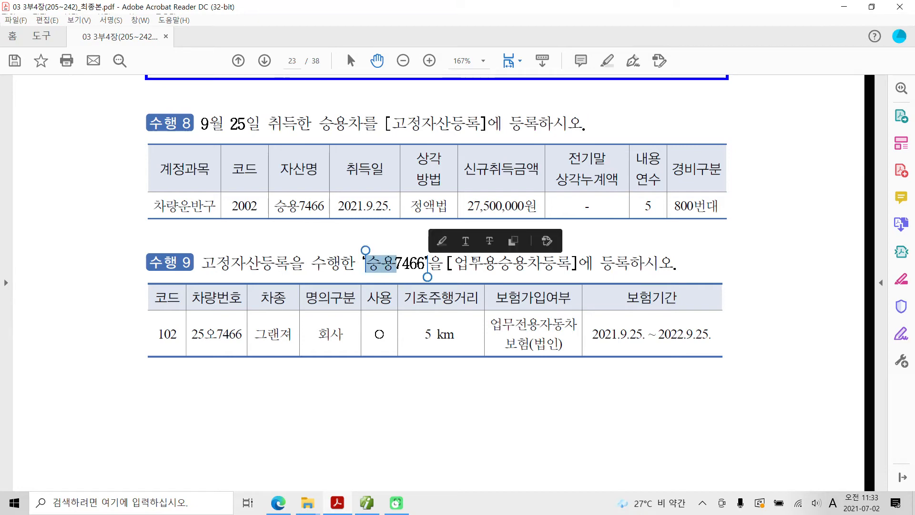
click(582, 268)
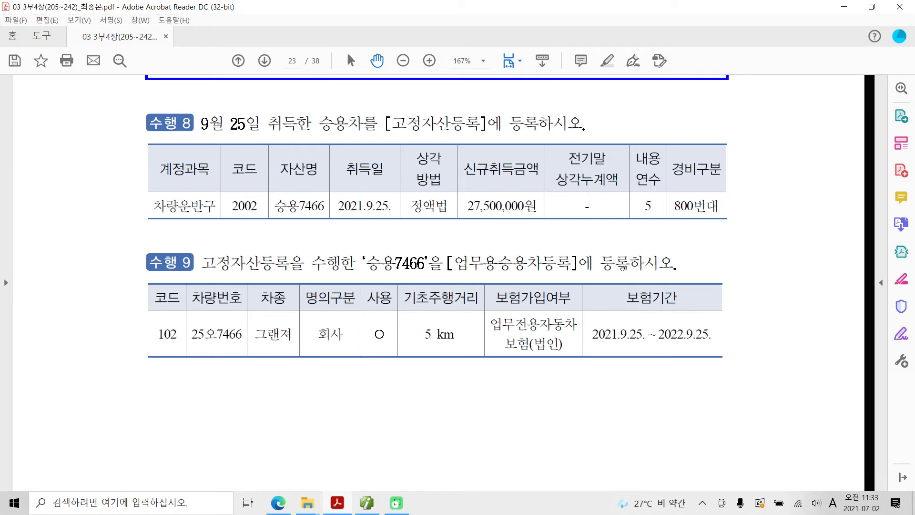
Return to the accounting program, close 고정자산등록, and close 부가가치세신고서 with its data saved.
click(367, 503)
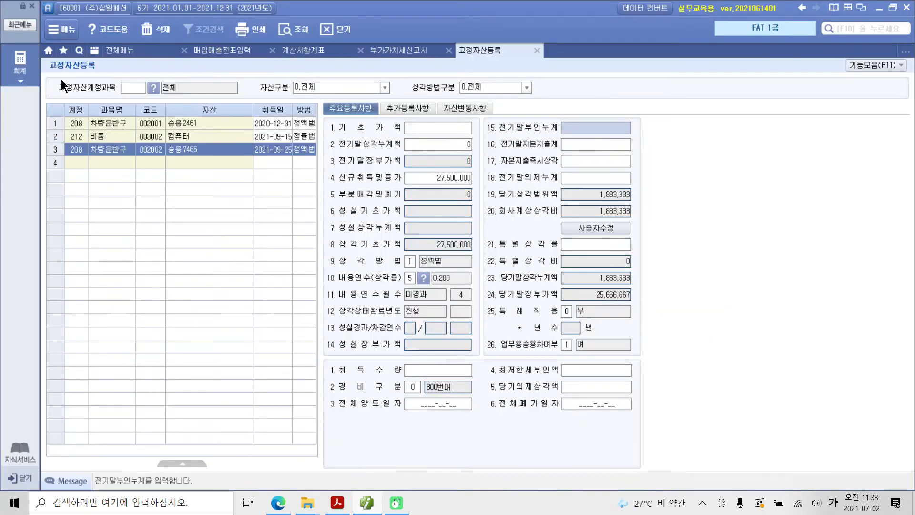
click(537, 50)
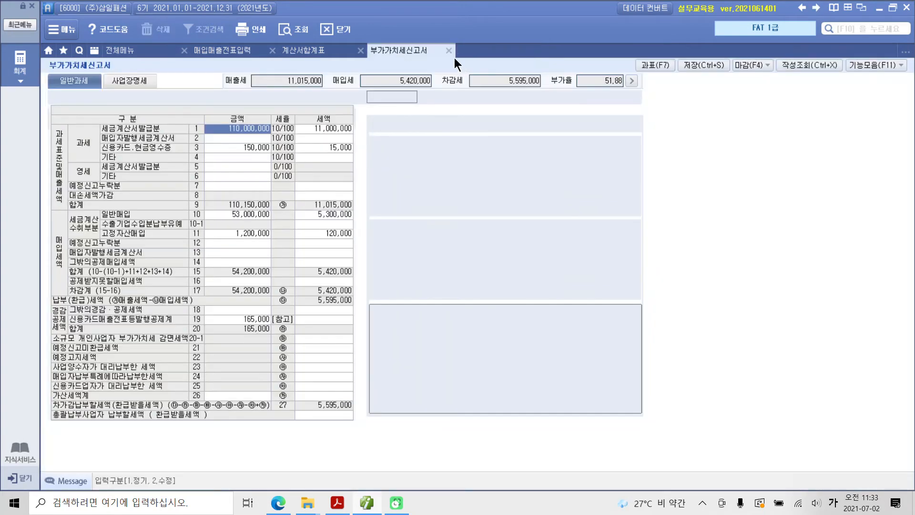
click(451, 54)
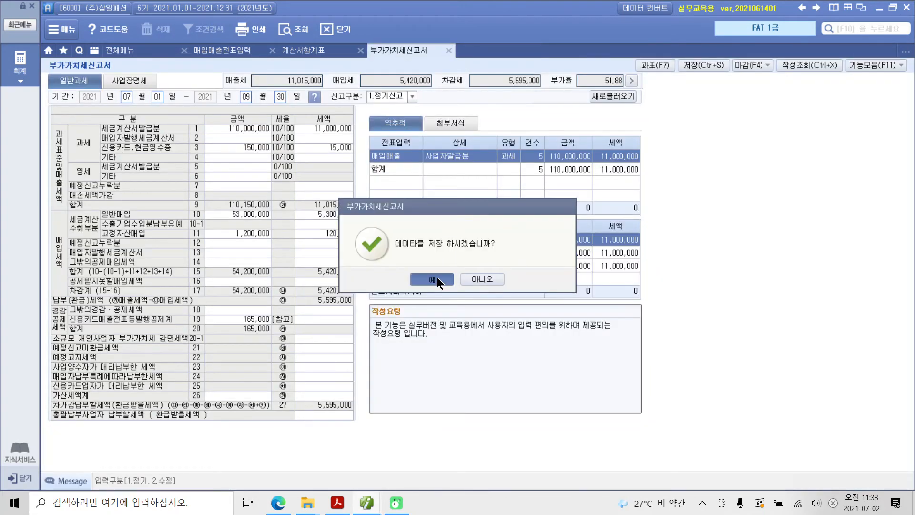
click(437, 279)
click(127, 50)
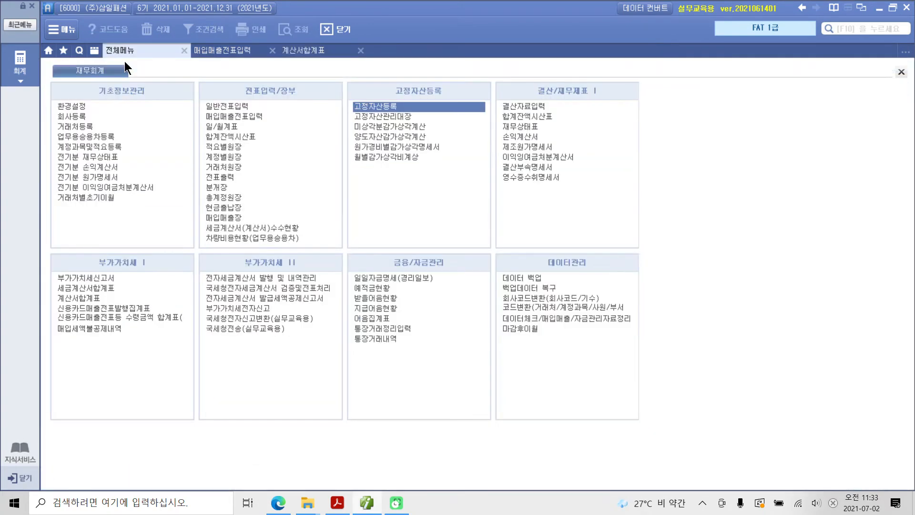
click(82, 136)
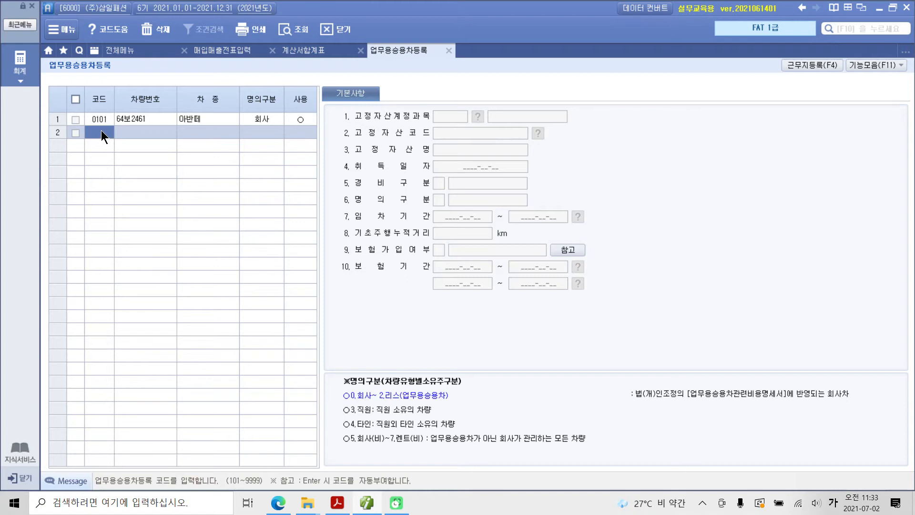
key(Return)
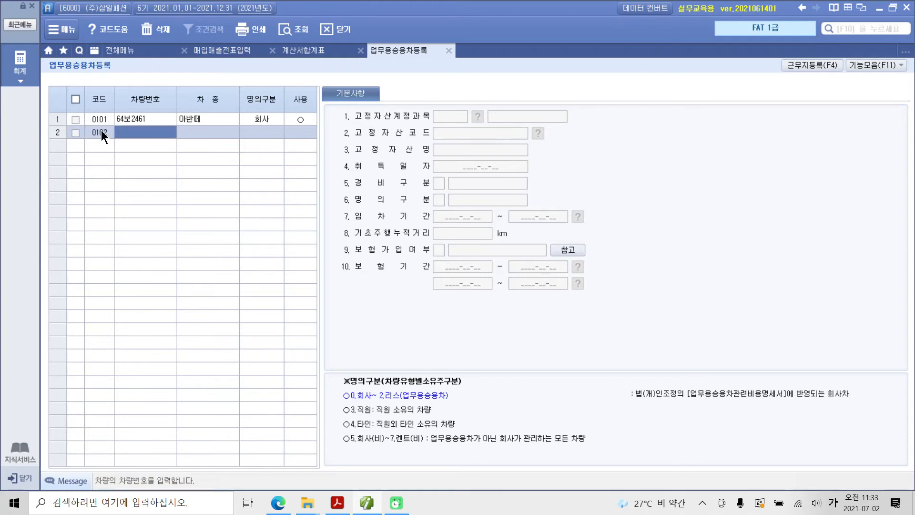
text(25)
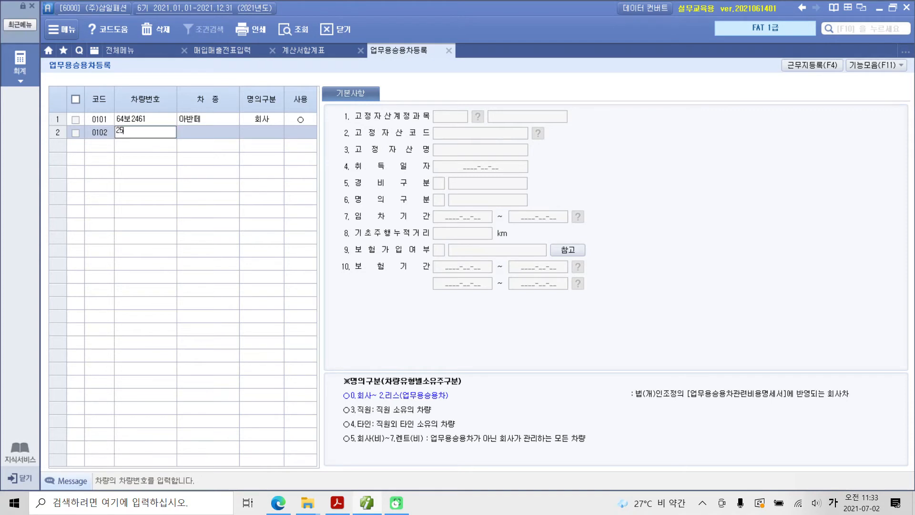
text(모)
text(746)
text(6)
key(Return)
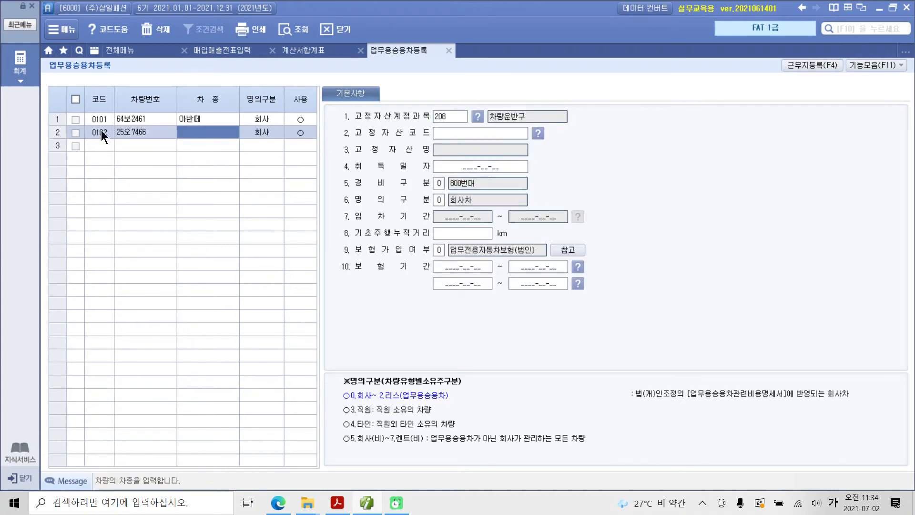
Set the new car's 차종 to 그랜져 and 명의구분 to 0.회사, accepting its 사용 status.
text(그랜저)
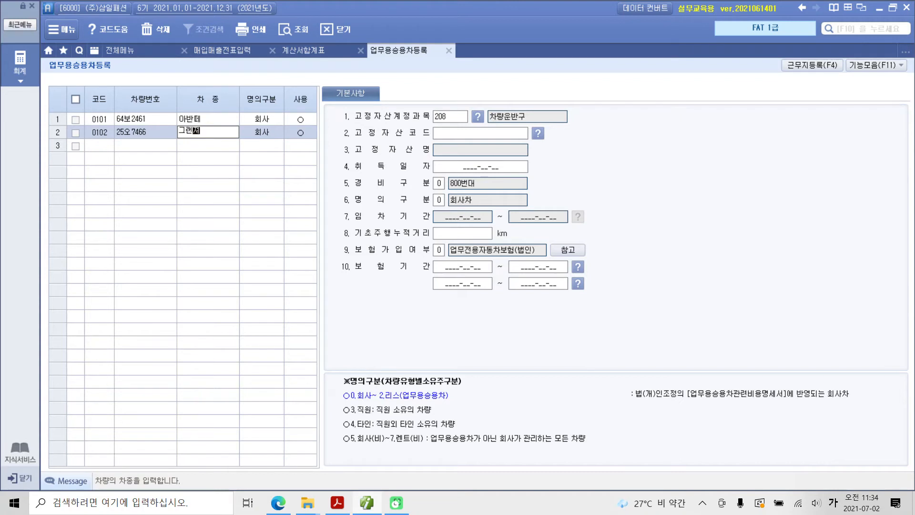
key(Return)
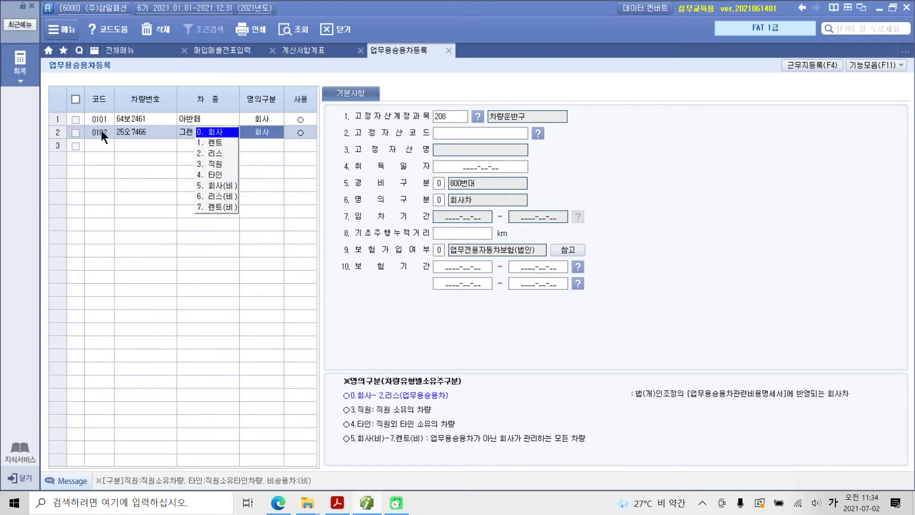
key(Return)
key(Return)
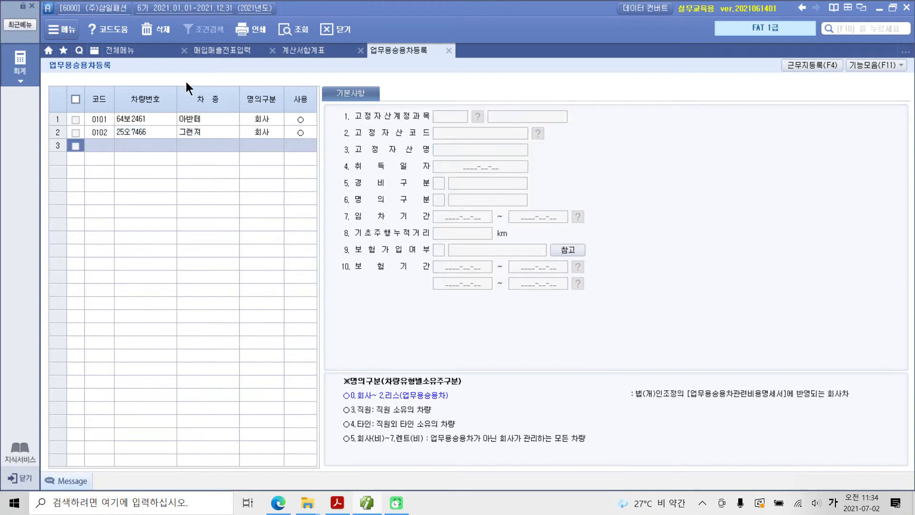
Link the 그랜져 record to fixed asset 002002 승용7466 through the 고정자산코드 lookup.
click(230, 128)
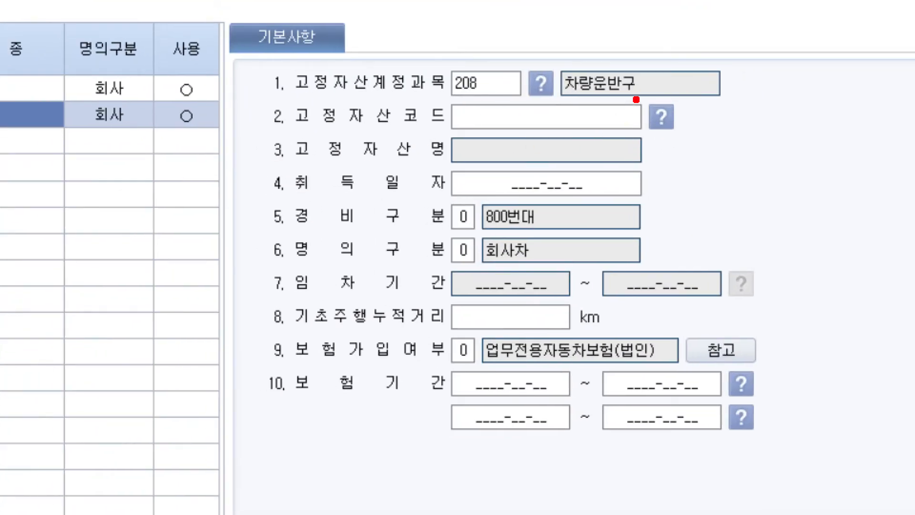
drag(634, 96, 697, 133)
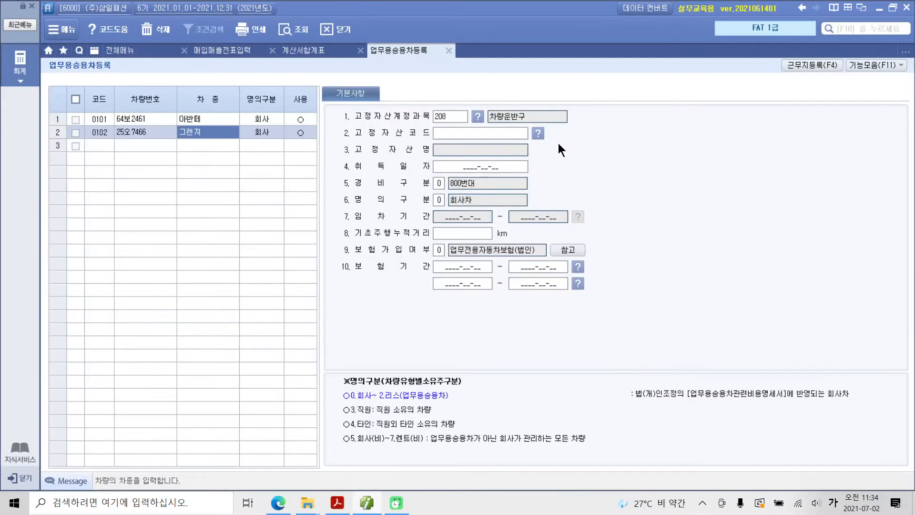
click(537, 134)
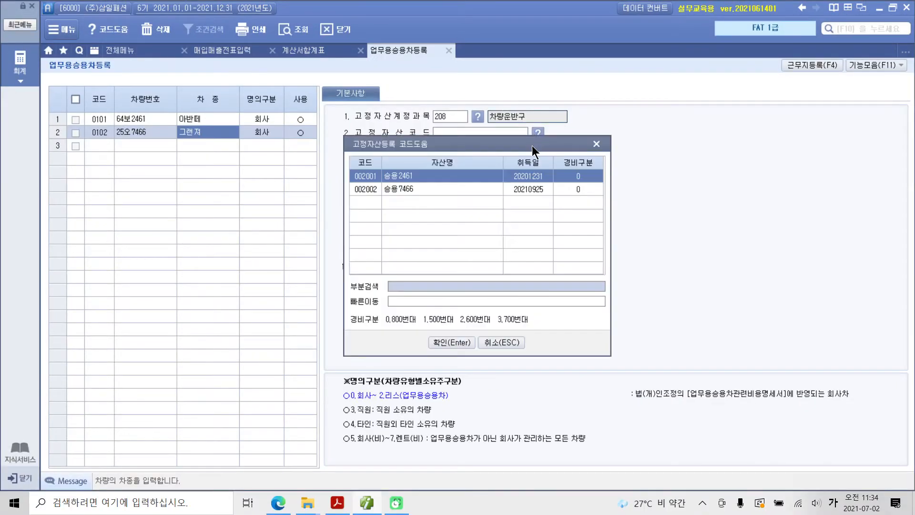
click(392, 189)
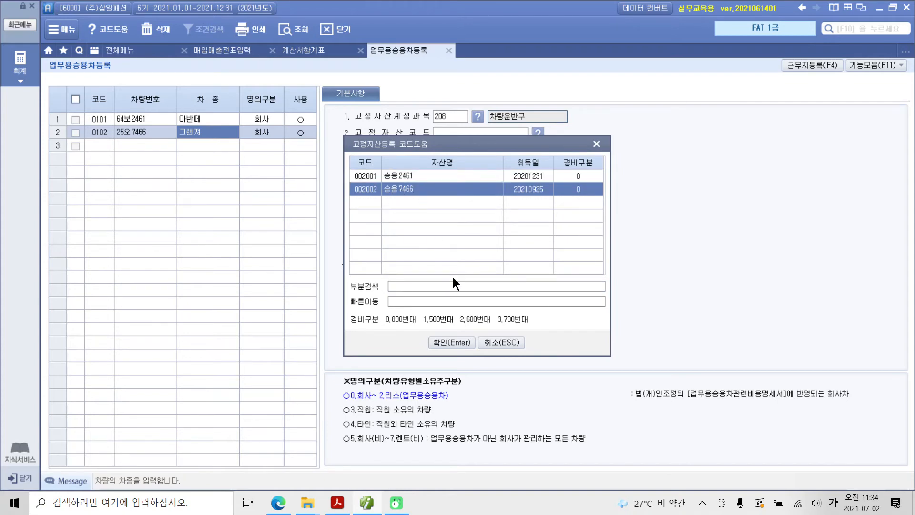
click(451, 342)
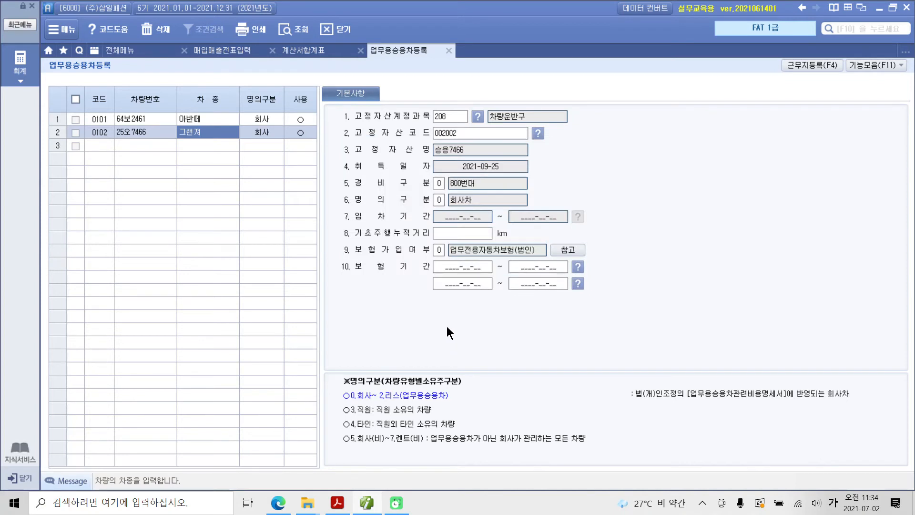
Set 기초주행누적거리 to 5 km and accept 업무전용자동차보험(법인) as 보험가입여부.
drag(334, 211, 556, 206)
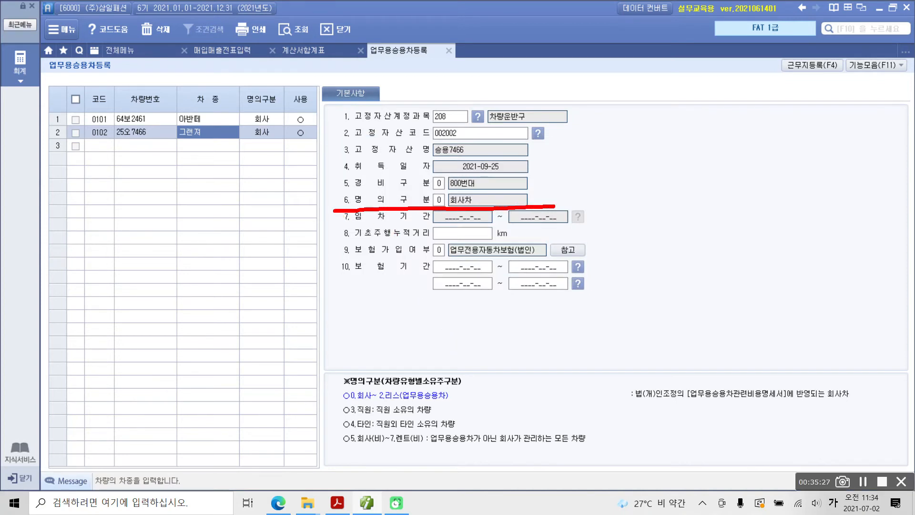
mouse_move(349, 228)
mouse_down()
mouse_move(333, 234)
mouse_move(461, 316)
mouse_move(630, 263)
mouse_move(478, 228)
mouse_move(361, 225)
mouse_up()
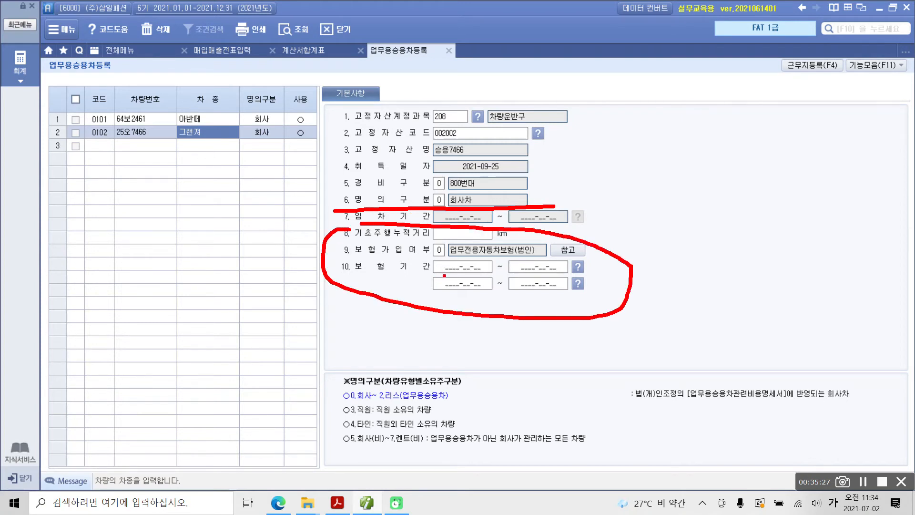
key(Escape)
click(464, 234)
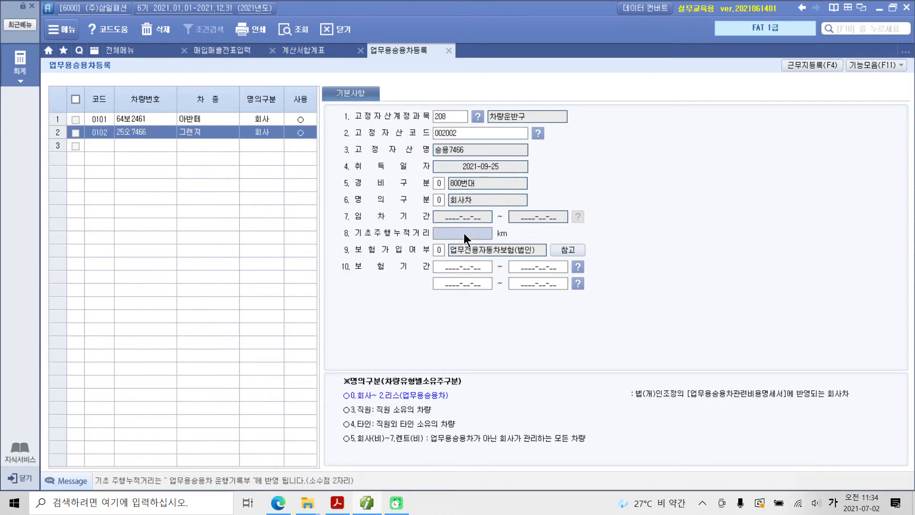
text(5)
key(Return)
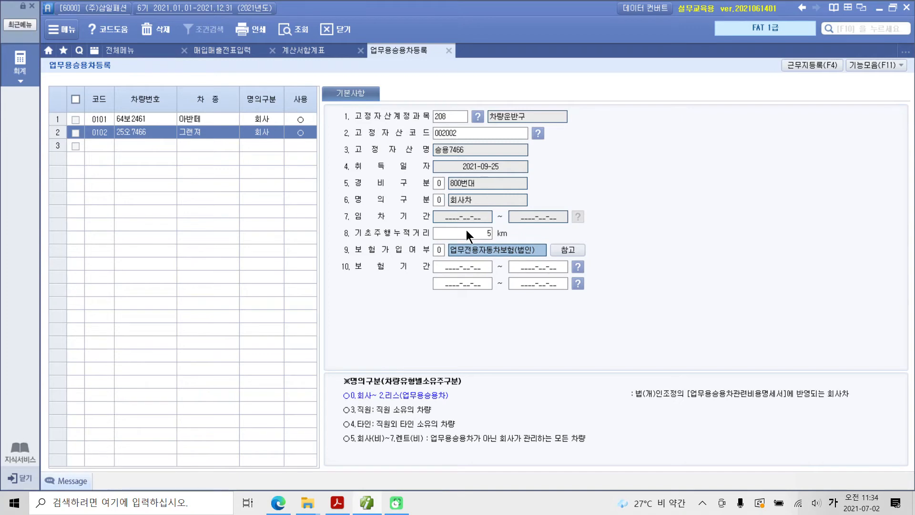
key(Return)
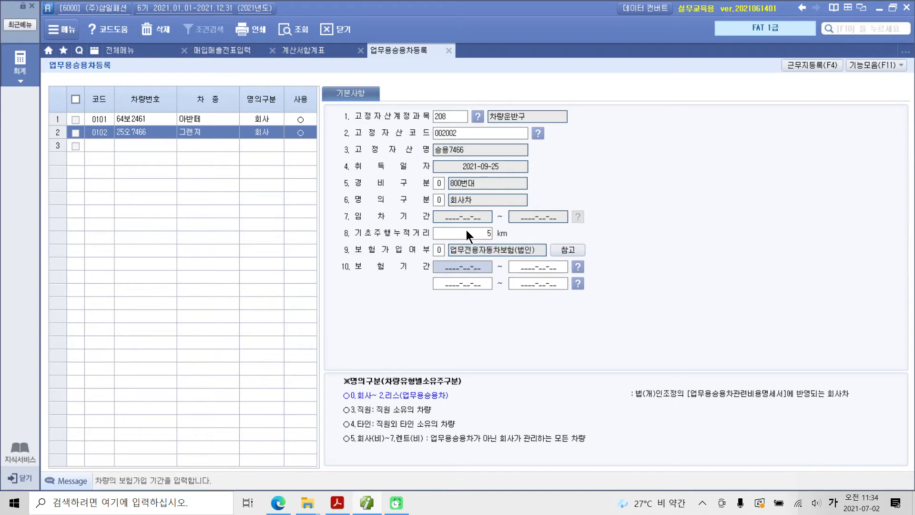
Set the car's 보험기간 to 2021-09-25 through 2022-09-25.
text(2021-09-)
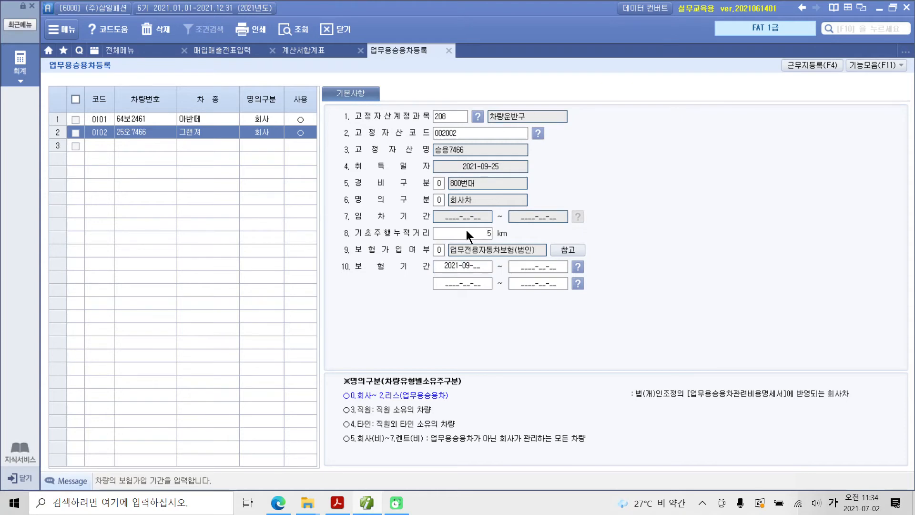
text(22)
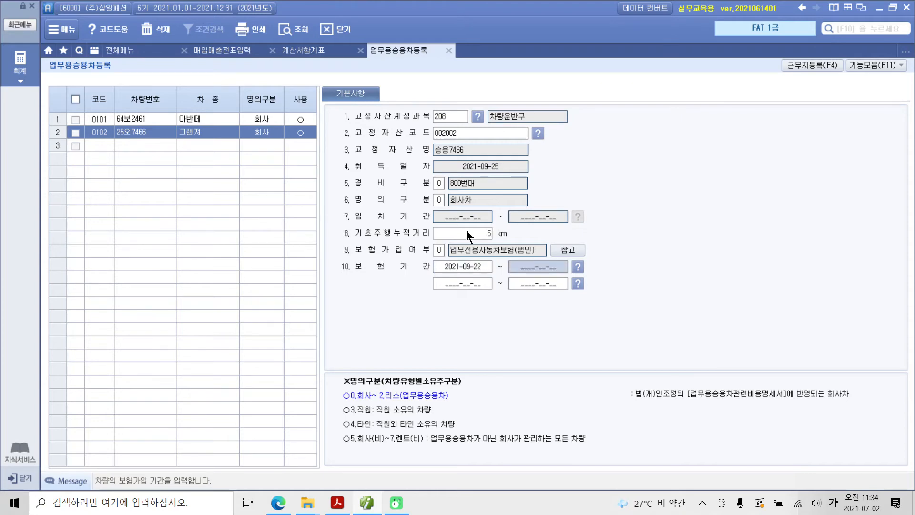
click(468, 266)
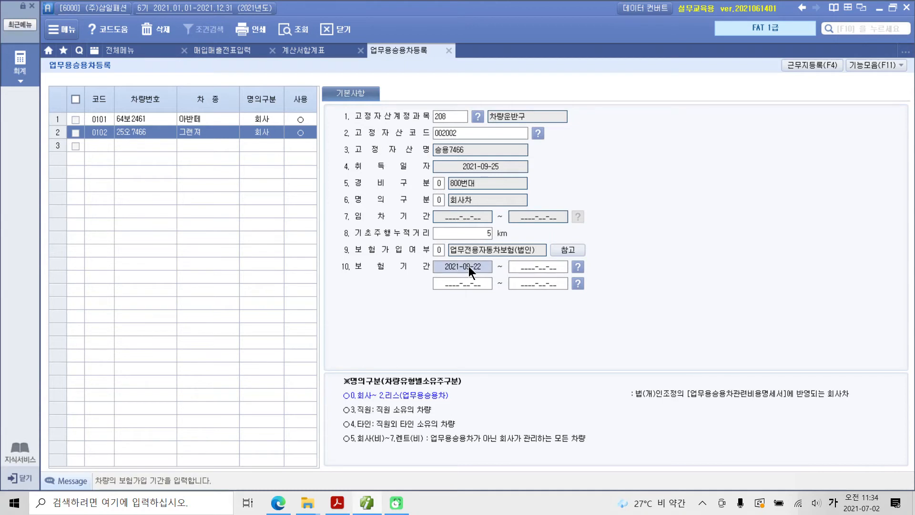
text(2021-0)
text(9-25 ~ 2)
text(0)
text(22-)
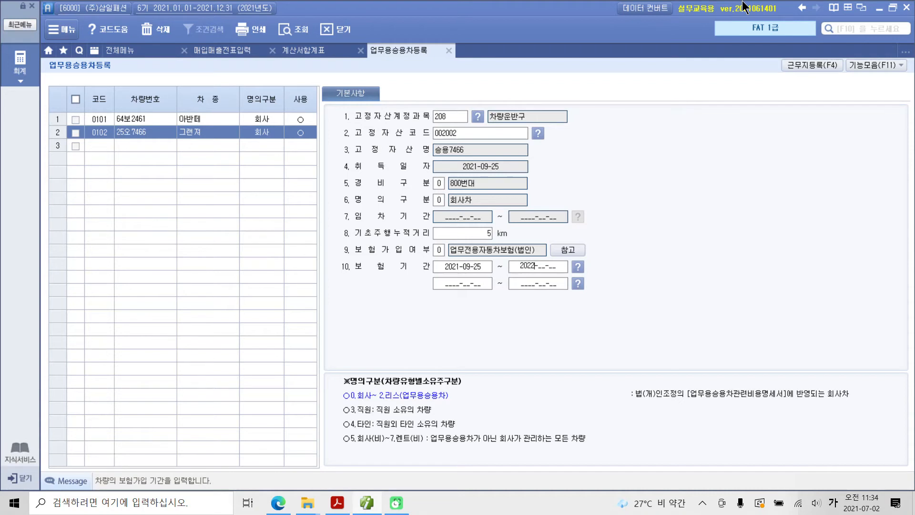
text(09-25)
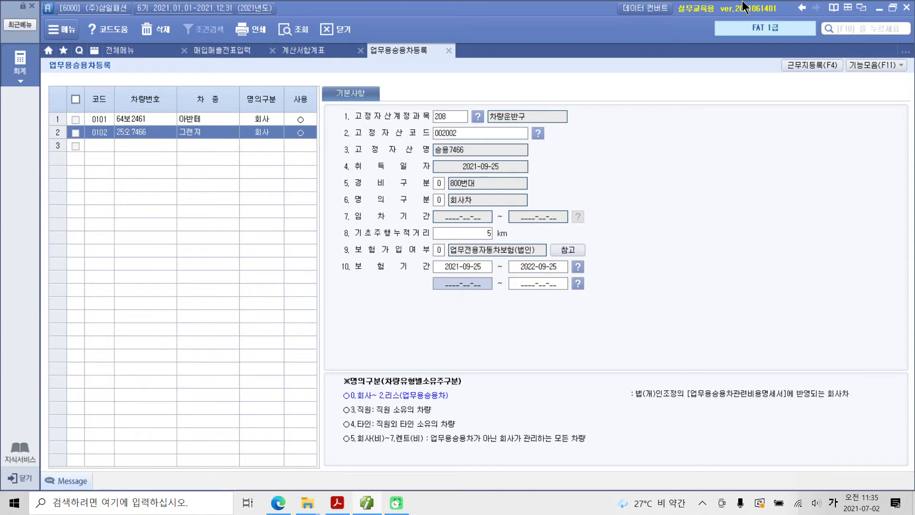
Switch to Adobe Acrobat Reader and read the 수행 10 task and its 카드매출전표 for the mouse purchase.
click(350, 504)
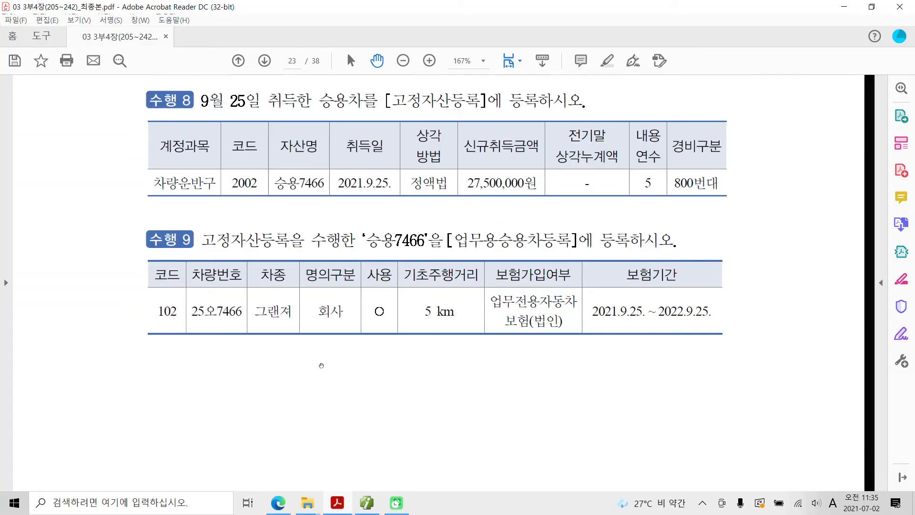
scroll(321, 365, down, 10)
scroll(343, 391, down, 8)
scroll(341, 390, up, 9)
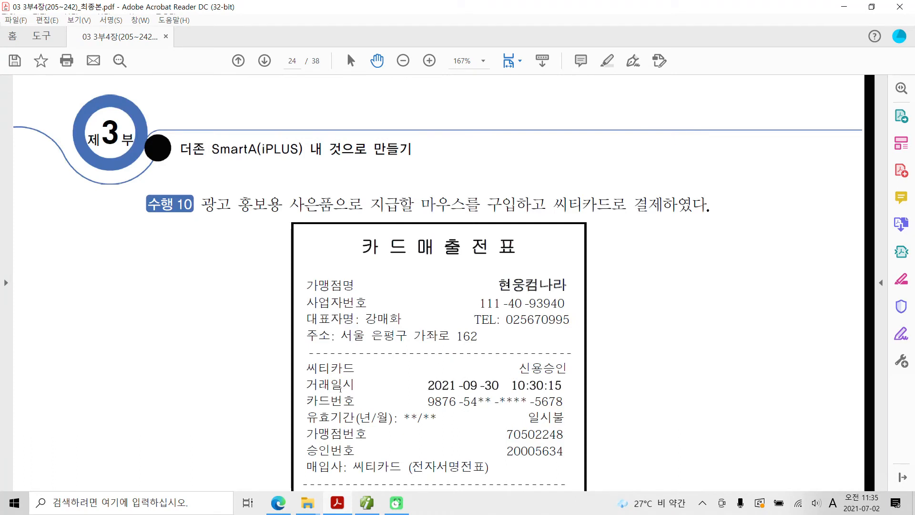
scroll(340, 387, down, 3)
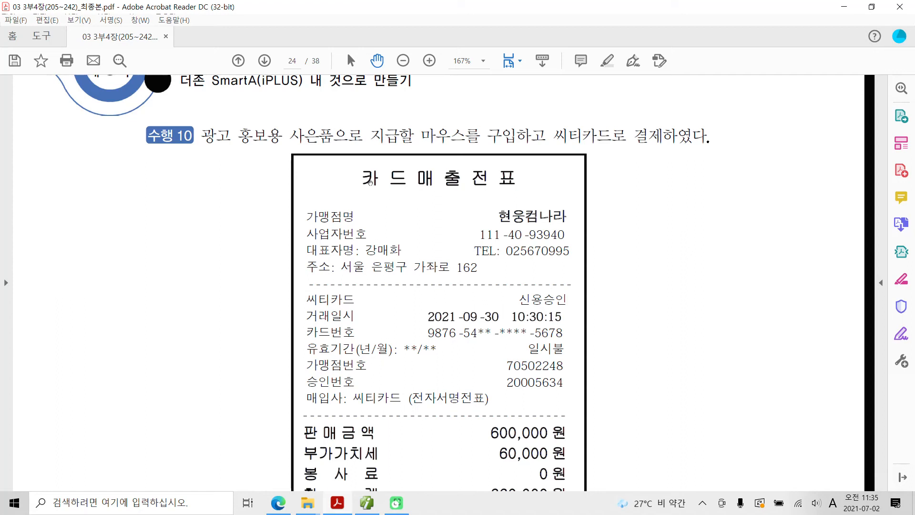
drag(361, 177, 516, 177)
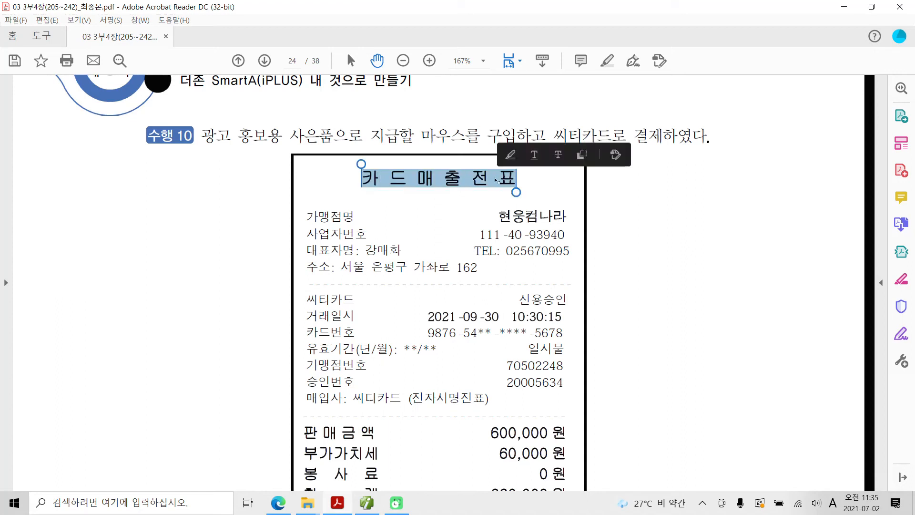
right_click(497, 179)
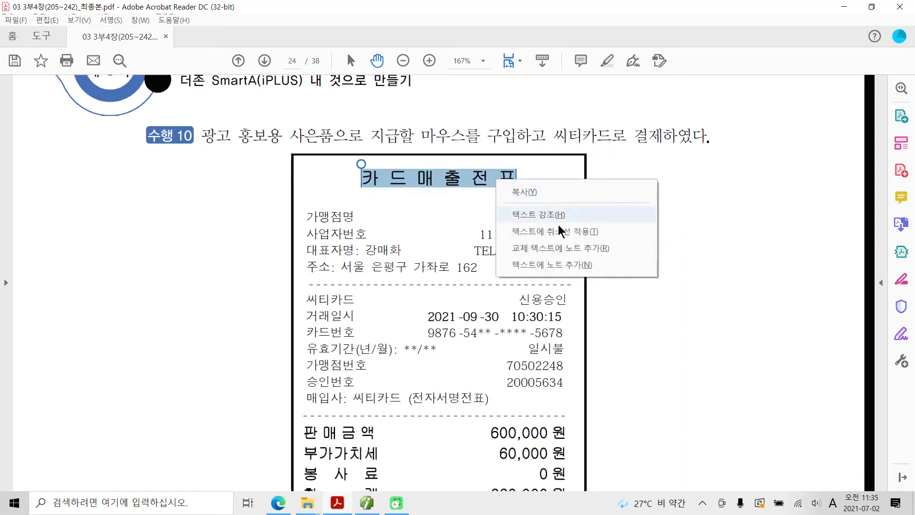
right_click(438, 182)
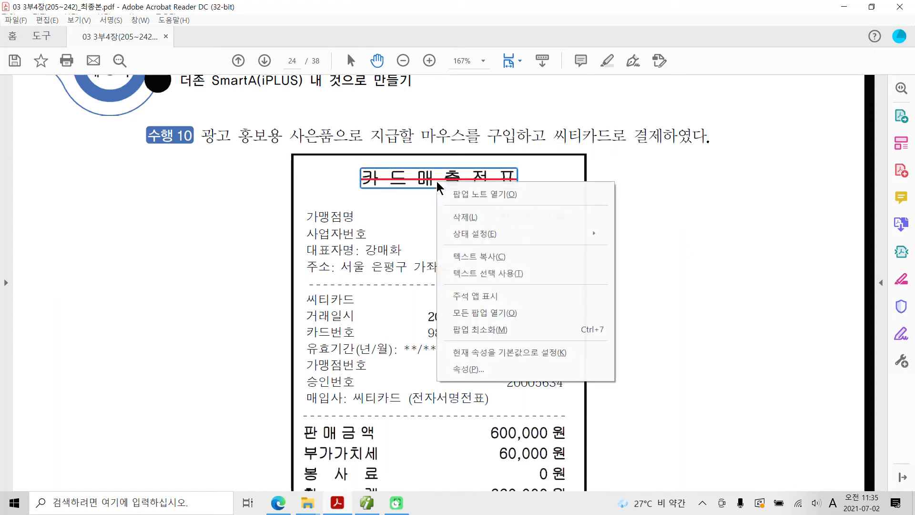
click(487, 217)
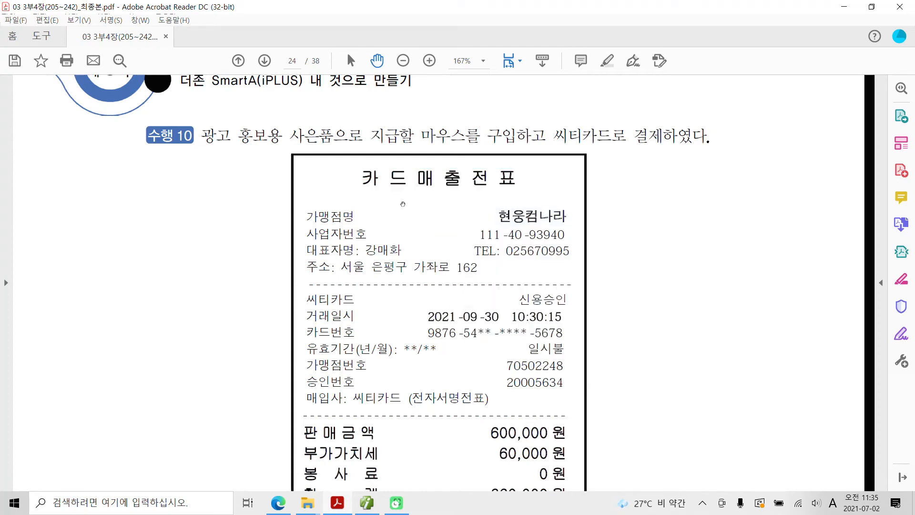
mouse_move(352, 162)
mouse_down()
mouse_move(483, 202)
mouse_move(539, 202)
mouse_up()
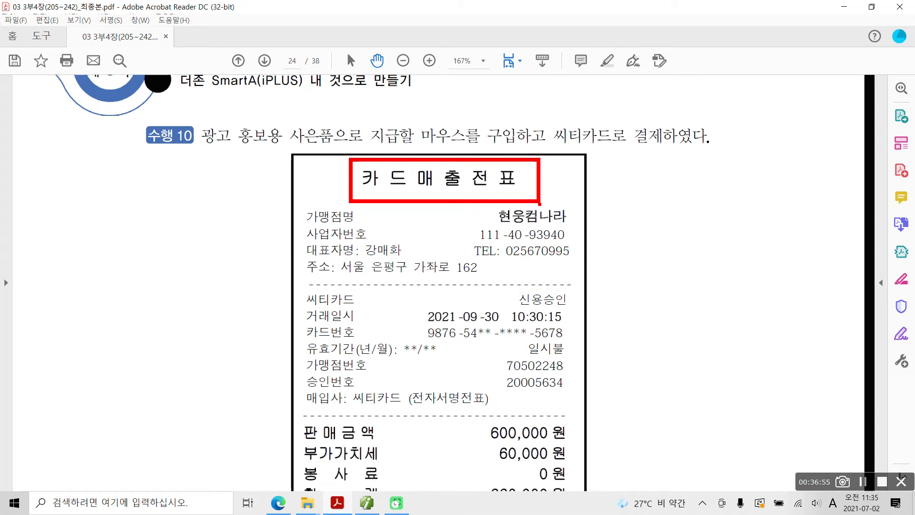
drag(442, 215, 447, 213)
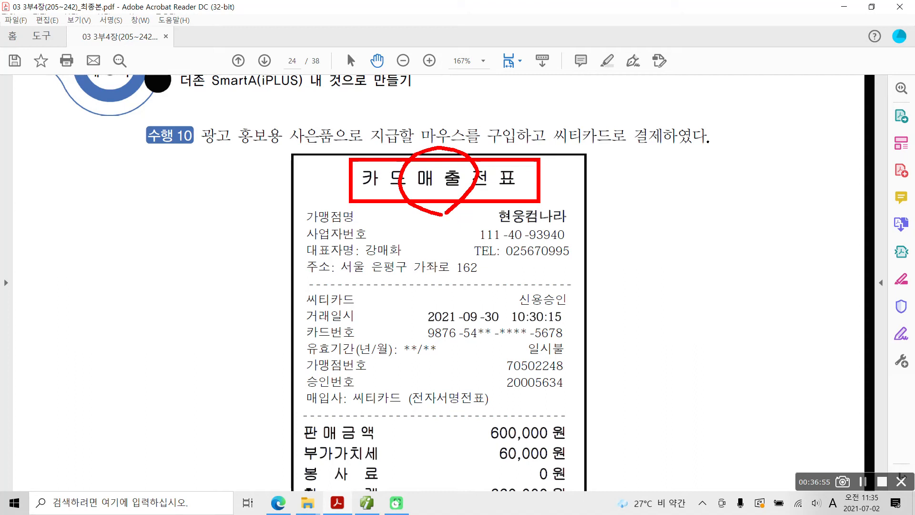
Mark 가맹점명, the merchant 현웅컴나라 and the 수행 10 task sentence on the 카드매출전표 page.
mouse_move(312, 204)
mouse_down()
mouse_move(355, 208)
mouse_move(318, 207)
mouse_up()
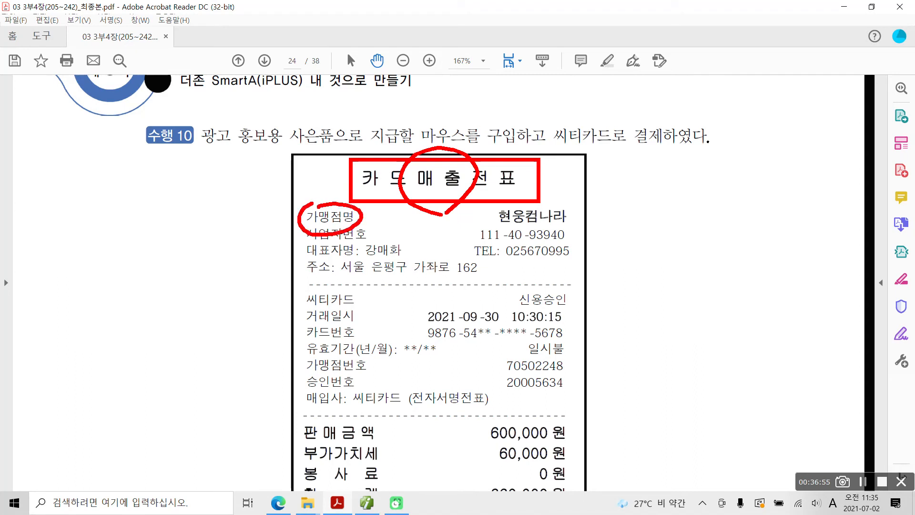
drag(492, 229, 581, 227)
mouse_move(210, 93)
mouse_down()
mouse_move(202, 108)
mouse_move(317, 157)
mouse_move(647, 161)
mouse_move(632, 104)
mouse_move(157, 103)
mouse_up()
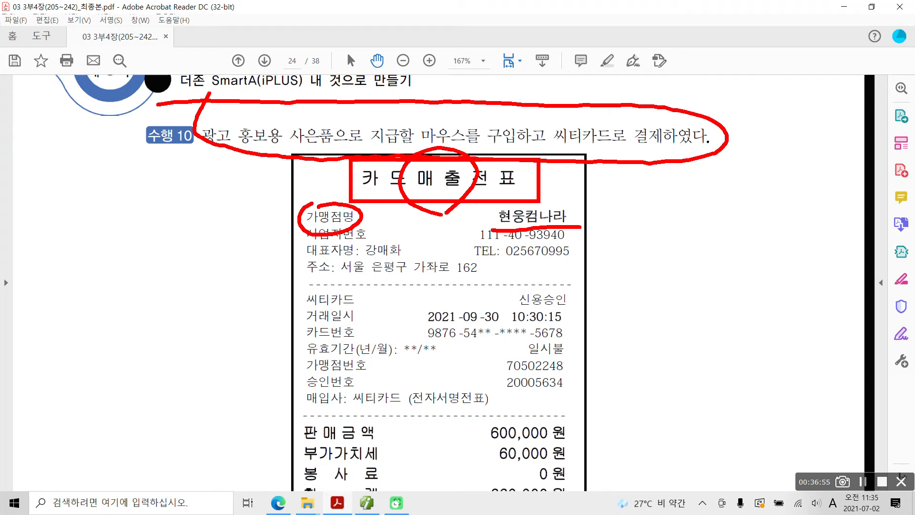
Handwrite and circle the note 57 카과 beside the slip, and circle 광고 홍보용 and 마우스 in the task sentence.
mouse_move(105, 212)
mouse_down()
mouse_move(93, 315)
mouse_move(68, 314)
mouse_up()
mouse_move(76, 260)
mouse_down()
mouse_move(117, 260)
mouse_move(127, 289)
mouse_up()
mouse_move(148, 253)
mouse_down()
mouse_move(163, 298)
mouse_move(137, 340)
mouse_up()
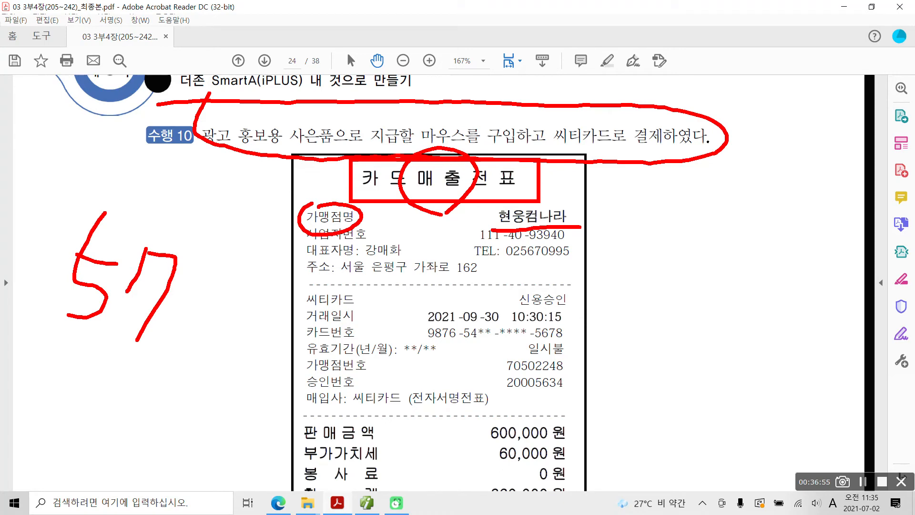
mouse_move(227, 260)
mouse_down()
mouse_move(246, 286)
mouse_move(226, 318)
mouse_up()
drag(212, 294, 251, 289)
mouse_move(263, 256)
mouse_down()
mouse_move(246, 340)
mouse_move(281, 314)
mouse_up()
mouse_move(286, 276)
mouse_down()
mouse_move(289, 309)
mouse_move(309, 328)
mouse_up()
drag(325, 265, 323, 361)
drag(323, 312, 347, 314)
mouse_move(217, 350)
mouse_down()
mouse_move(315, 379)
mouse_move(356, 303)
mouse_move(310, 395)
mouse_up()
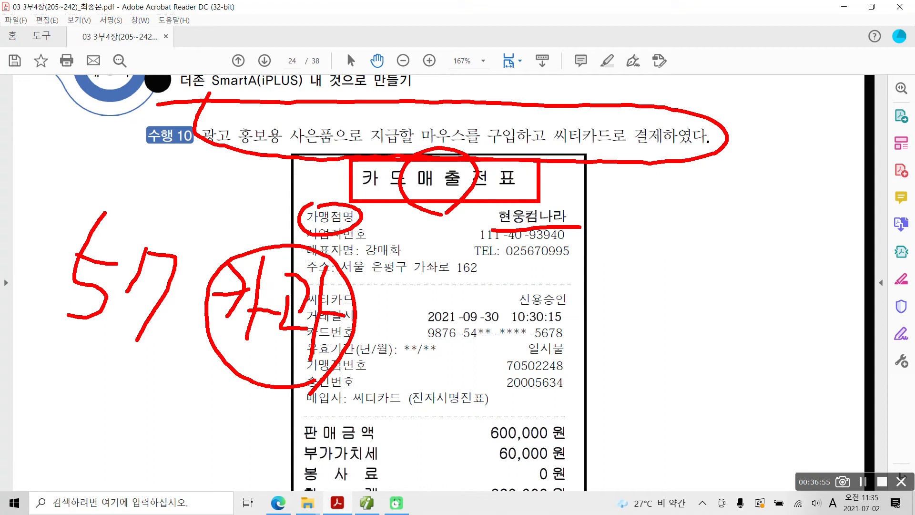
mouse_move(458, 160)
mouse_down()
mouse_move(465, 112)
mouse_move(455, 155)
mouse_up()
mouse_move(214, 174)
mouse_down()
mouse_move(295, 119)
mouse_move(234, 191)
mouse_up()
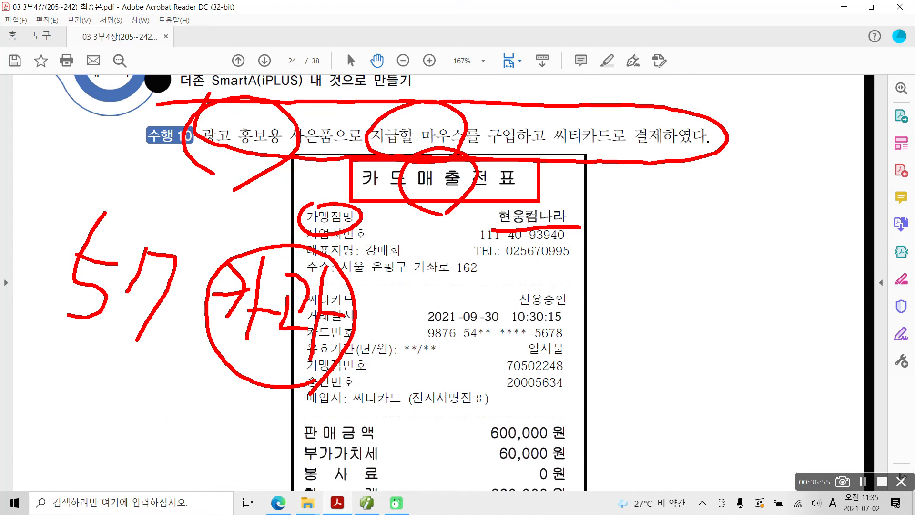
drag(467, 451, 486, 457)
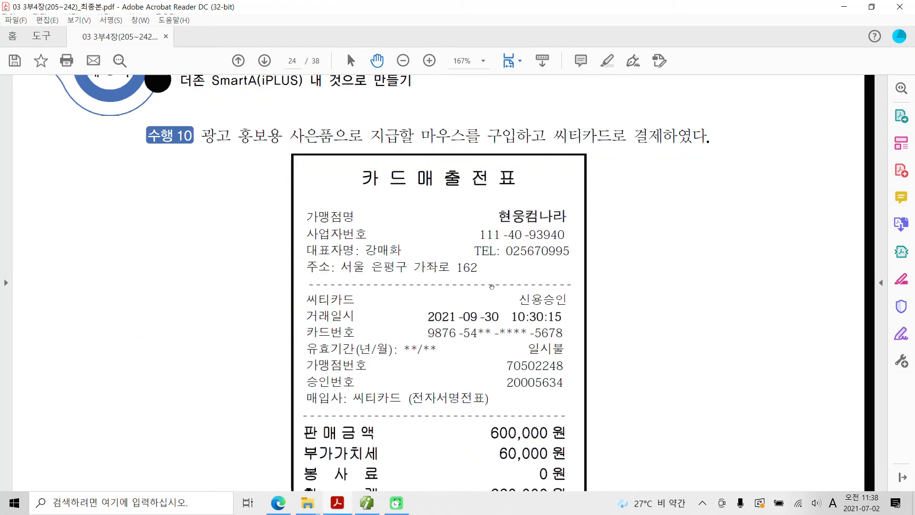
Mark the transaction date 2021-09-30, the 660,000원 total and the acquirer 씨티카드 on the slip.
scroll(502, 301, down, 1)
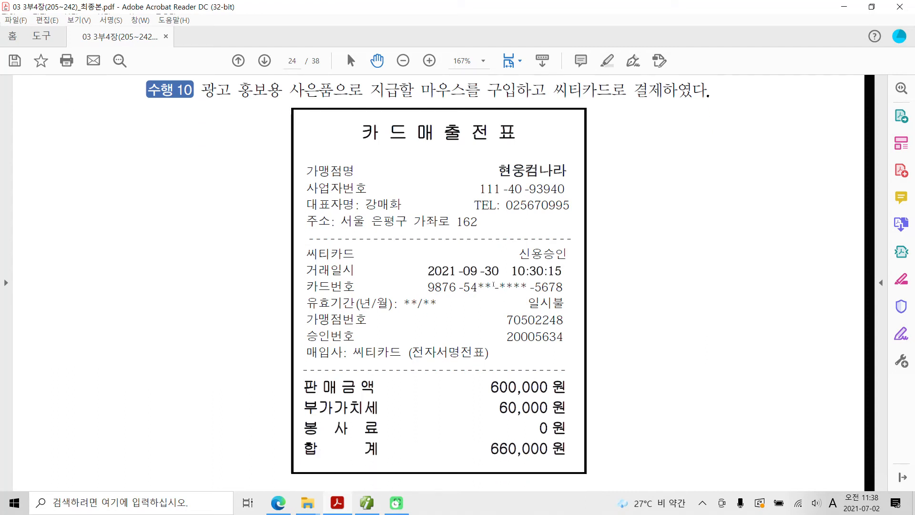
key(ctrl+2)
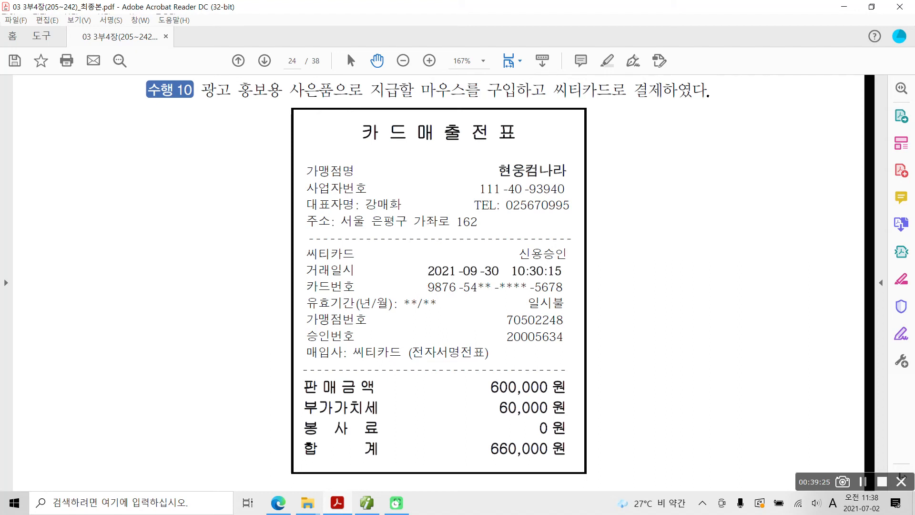
mouse_move(506, 280)
mouse_down()
mouse_move(435, 285)
mouse_move(494, 248)
mouse_move(485, 292)
mouse_move(477, 292)
mouse_up()
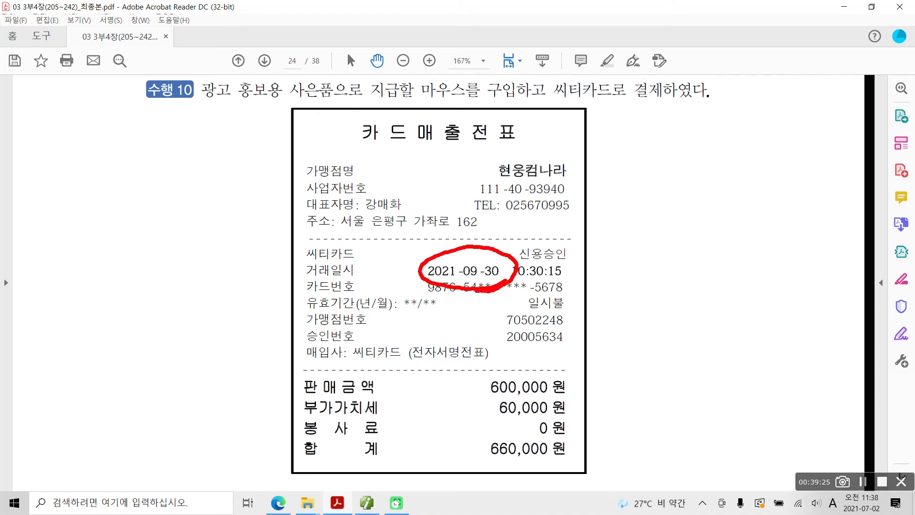
mouse_move(503, 435)
mouse_down()
mouse_move(470, 446)
mouse_move(541, 474)
mouse_move(563, 439)
mouse_move(491, 437)
mouse_up()
mouse_move(401, 373)
mouse_down()
mouse_move(361, 372)
mouse_move(353, 342)
mouse_move(413, 337)
mouse_move(402, 378)
mouse_up()
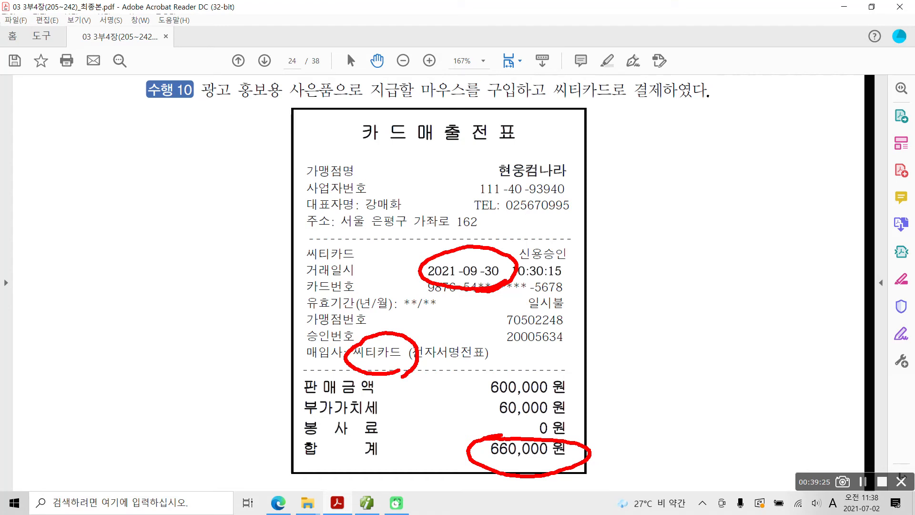
drag(583, 365, 602, 380)
mouse_move(602, 480)
mouse_down()
mouse_move(591, 451)
mouse_move(573, 481)
mouse_up()
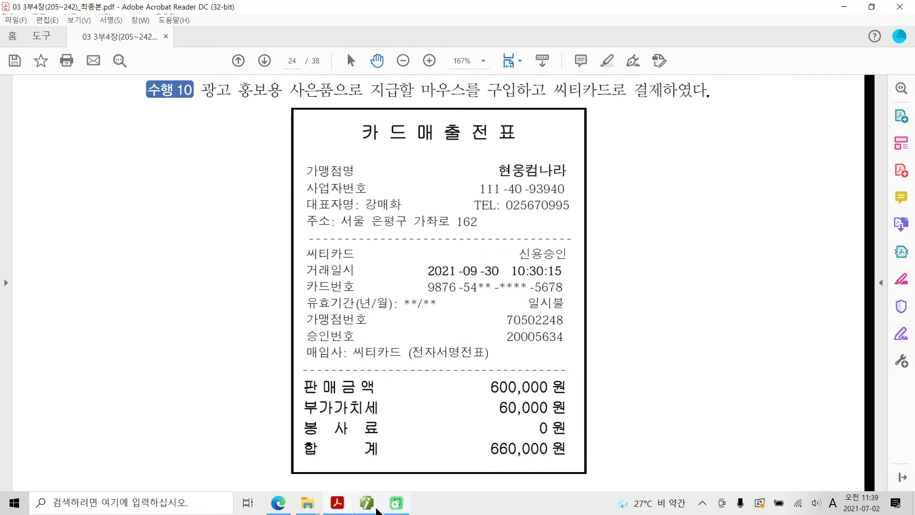
Switch to SmartA and start a 매입매출전표입력 entry dated 30 September.
click(368, 503)
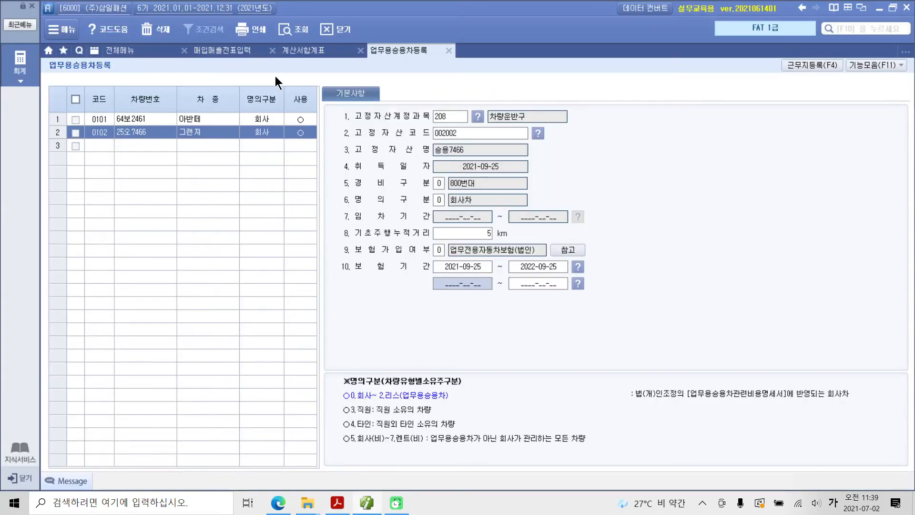
click(216, 48)
click(178, 93)
text(30)
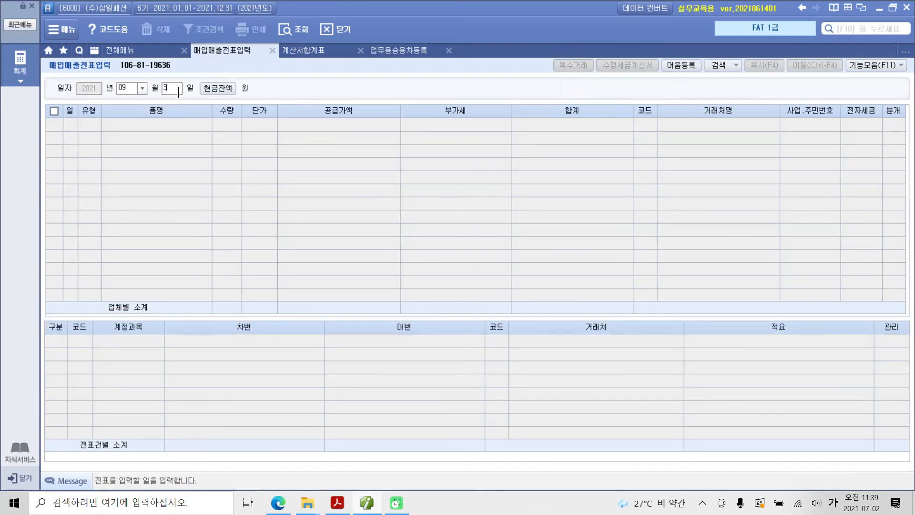
key(Return)
key(Return)
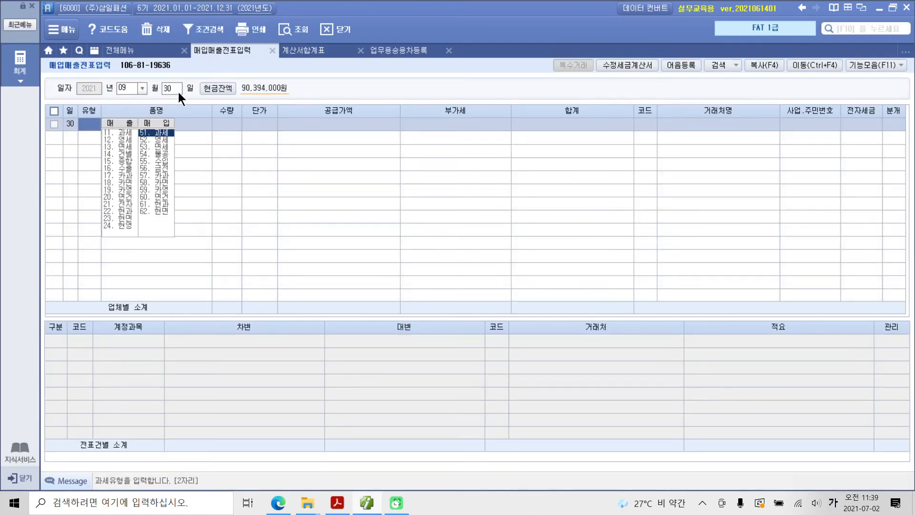
Set the entry's 유형 to 57 카과 and choose 씨티카드 as the credit card company.
text(57)
key(Return)
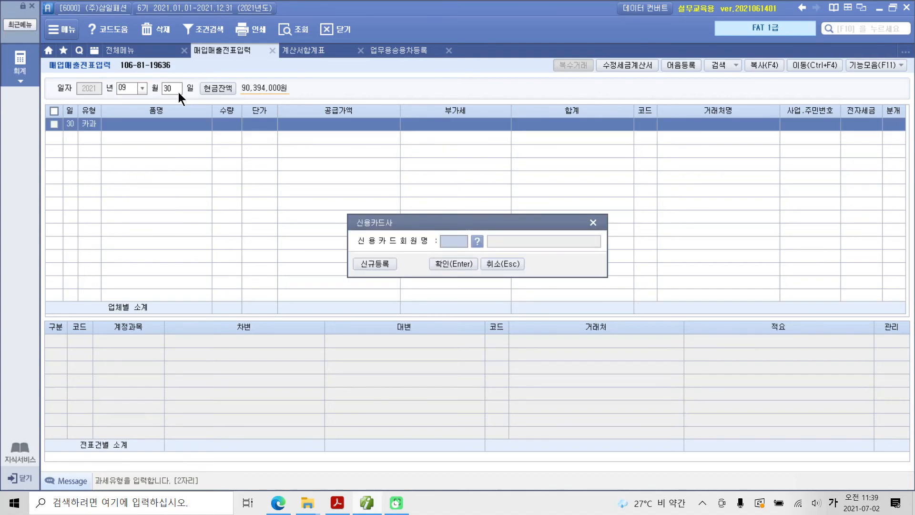
click(477, 242)
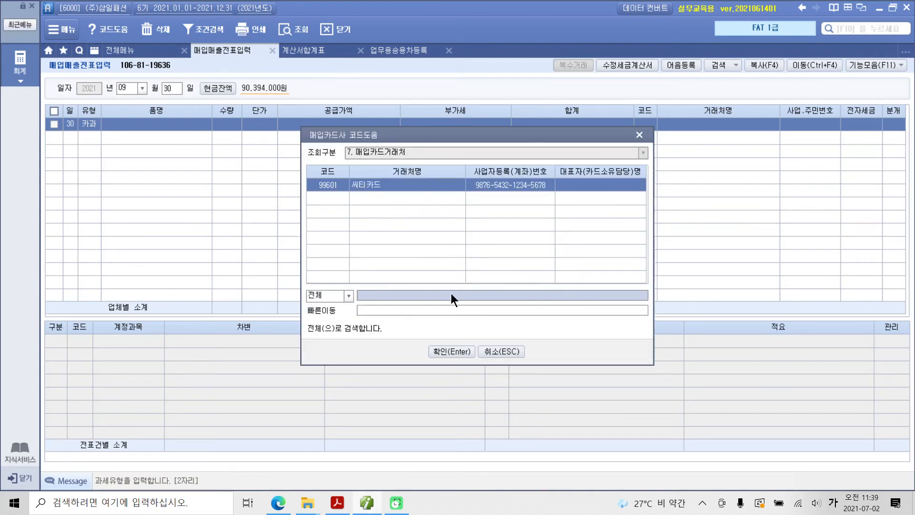
click(448, 351)
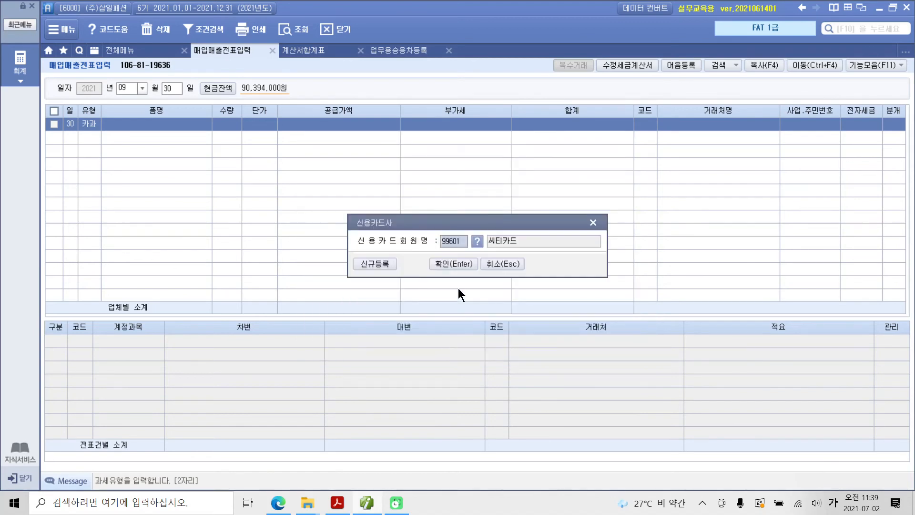
click(456, 265)
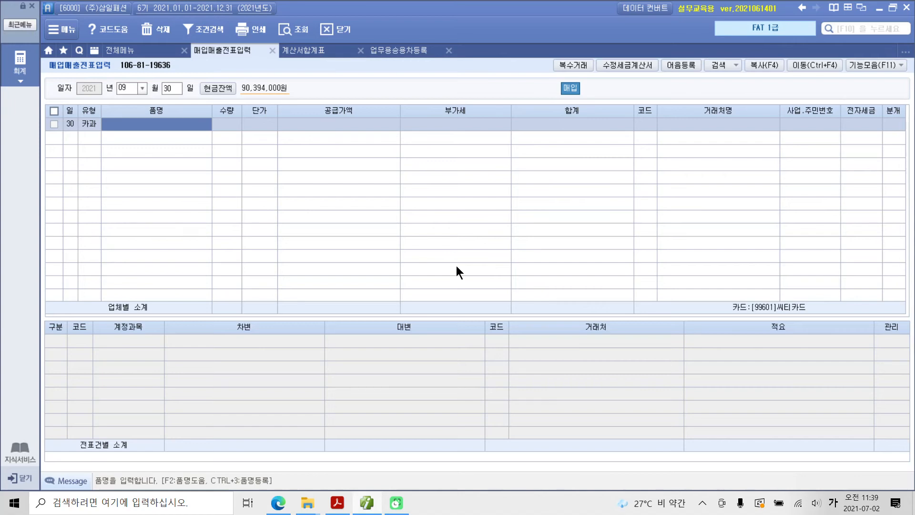
Enter 마우스 as the 품명 with a VAT-inclusive amount of 660,000, leaving 수량 and 단가 blank.
text(마우스)
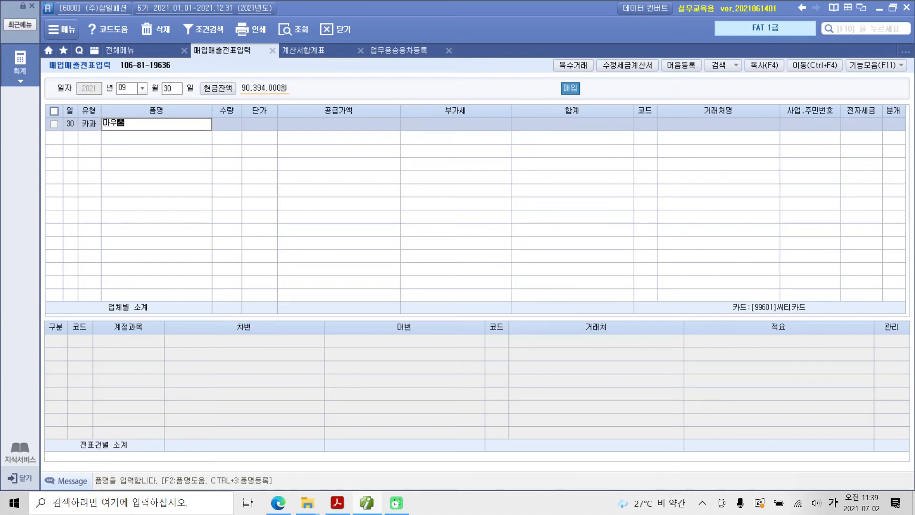
key(Return)
key(Return)
key(Return)
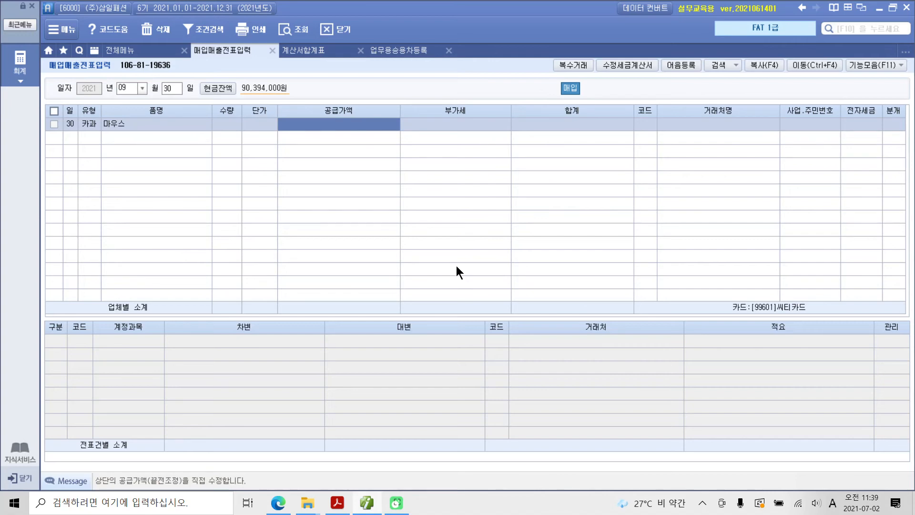
text(600000)
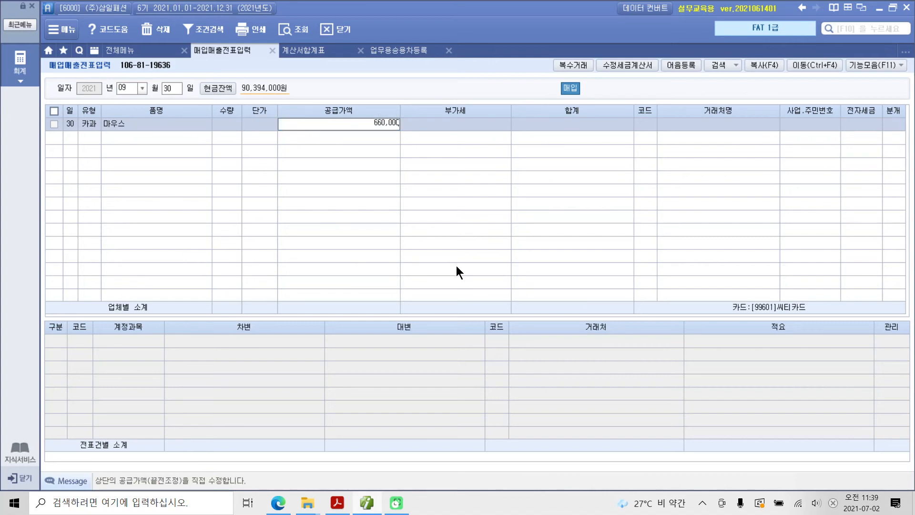
key(Return)
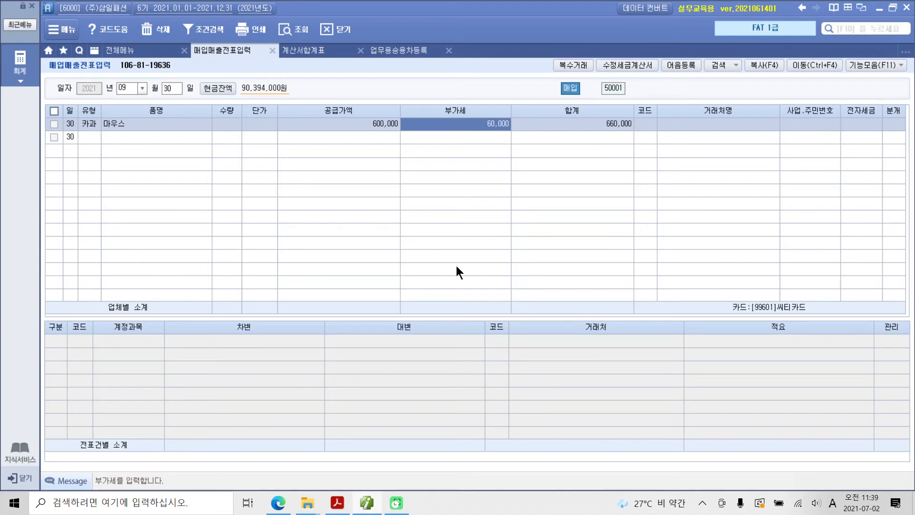
key(Return)
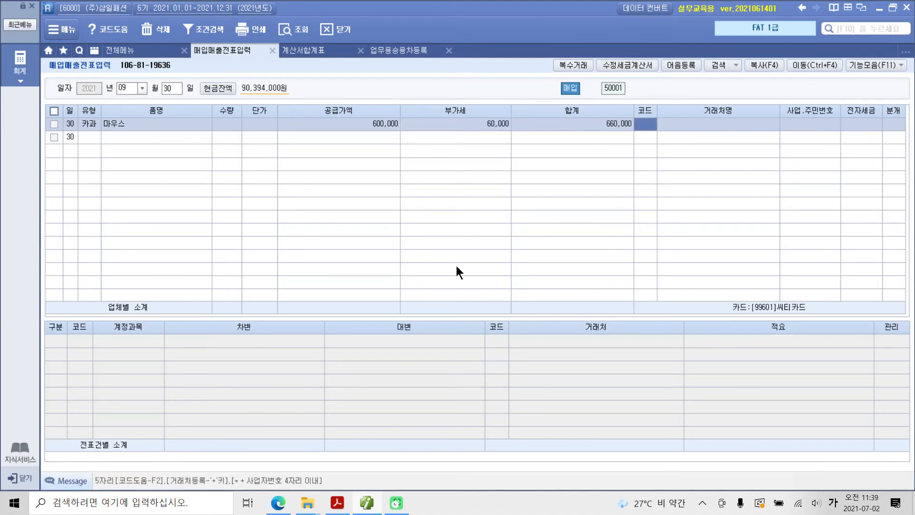
Set 현웅컴나라 as the 거래처 by searching 현웅, and set 분개 to 4 카드.
text(현웅)
key(Return)
key(Return)
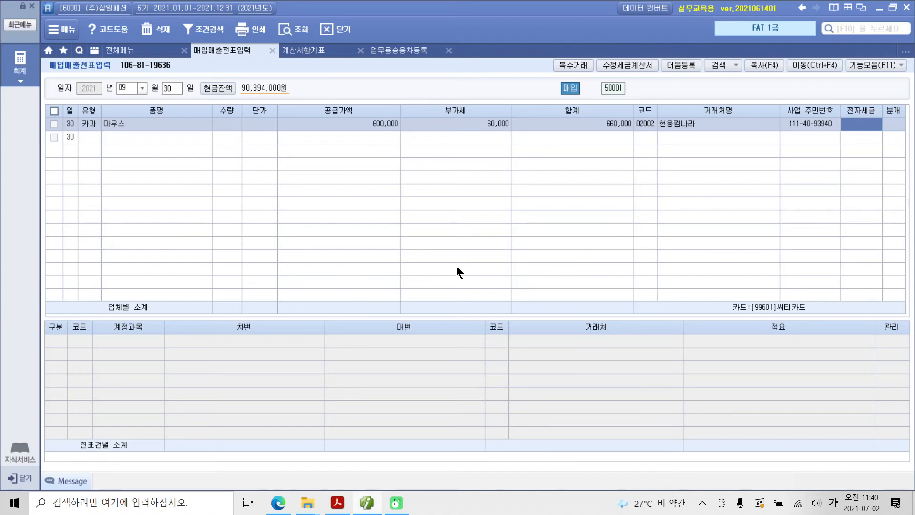
key(Return)
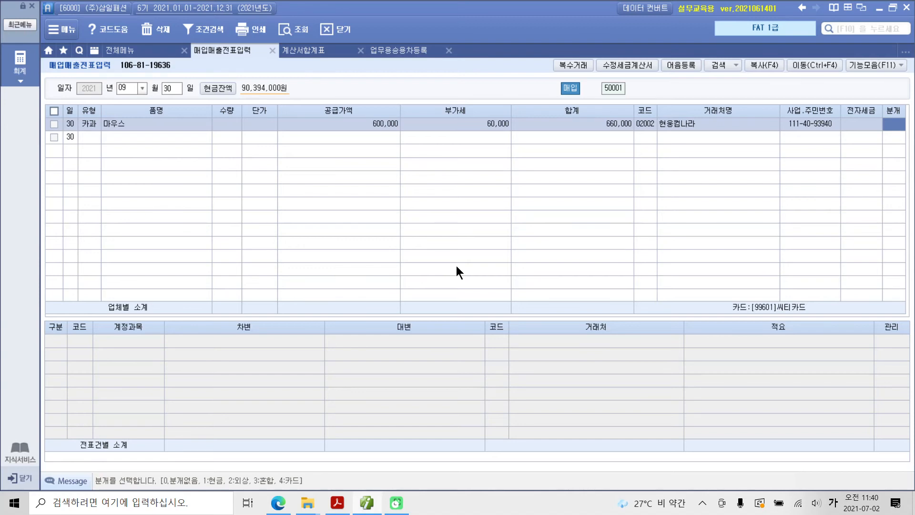
text(4)
key(Return)
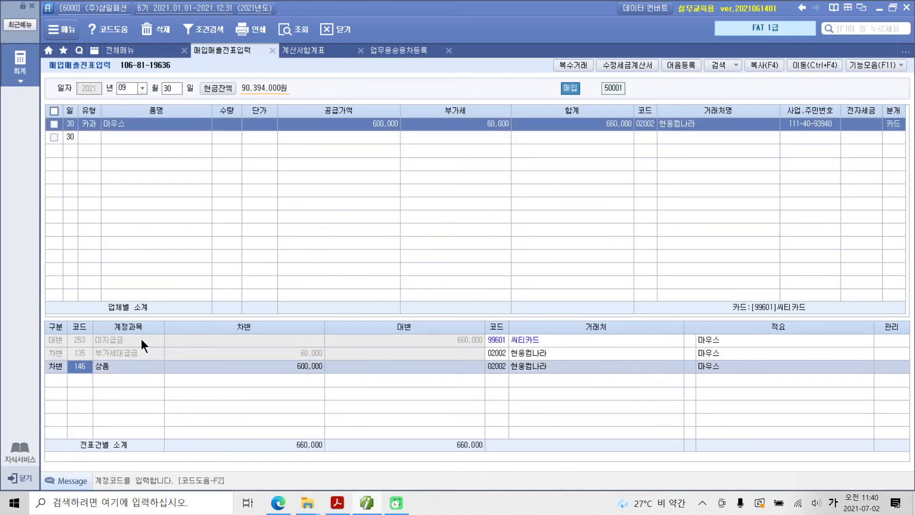
Examine the 미지급금 and 부가세대급금 journal lines and their 거래처 assignments.
click(91, 340)
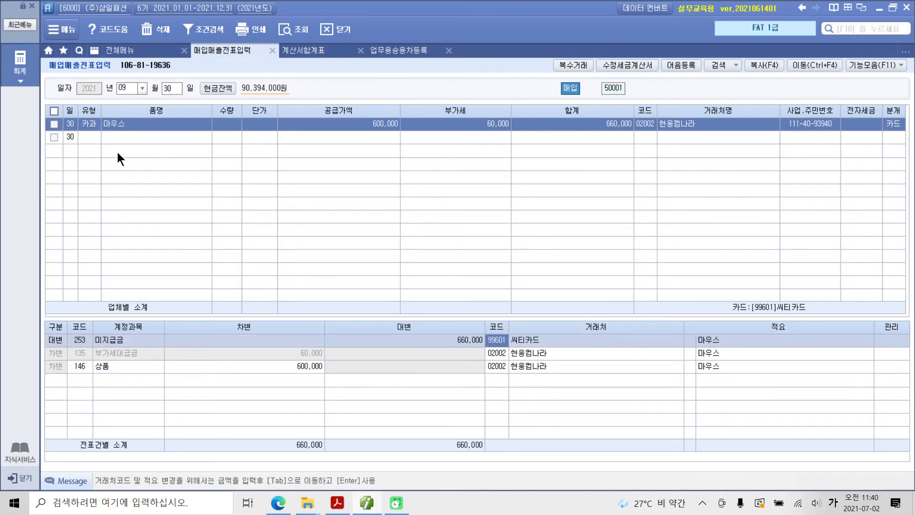
click(92, 348)
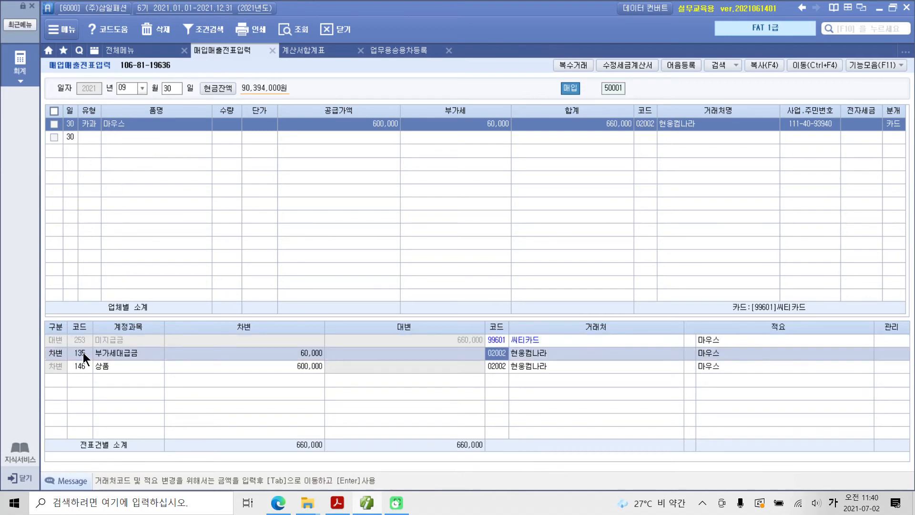
click(83, 342)
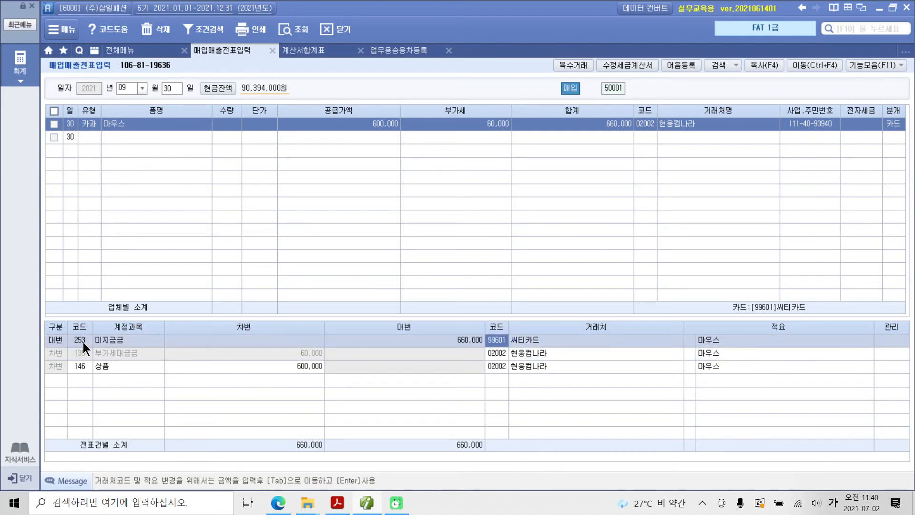
click(84, 353)
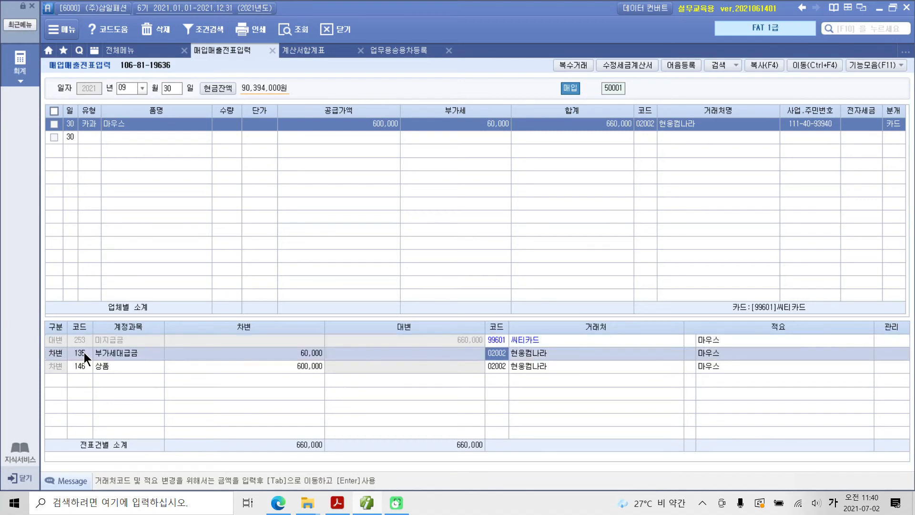
click(102, 343)
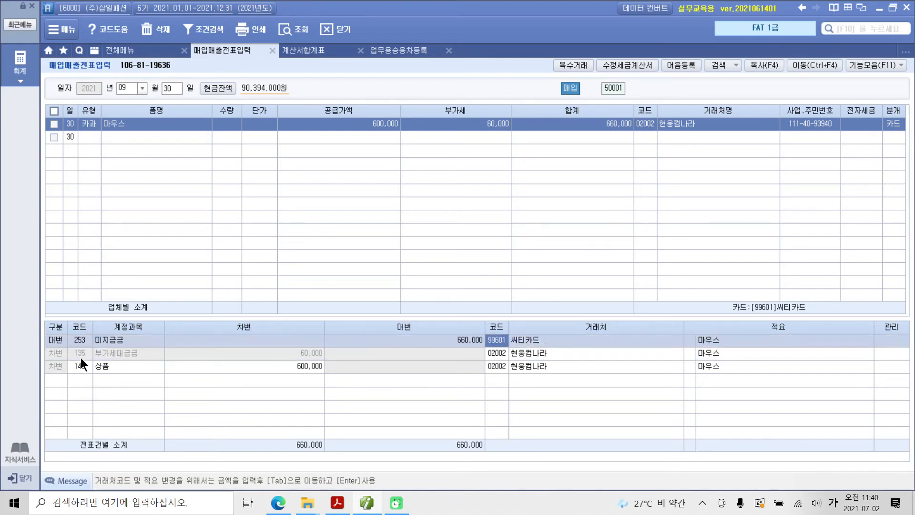
click(83, 358)
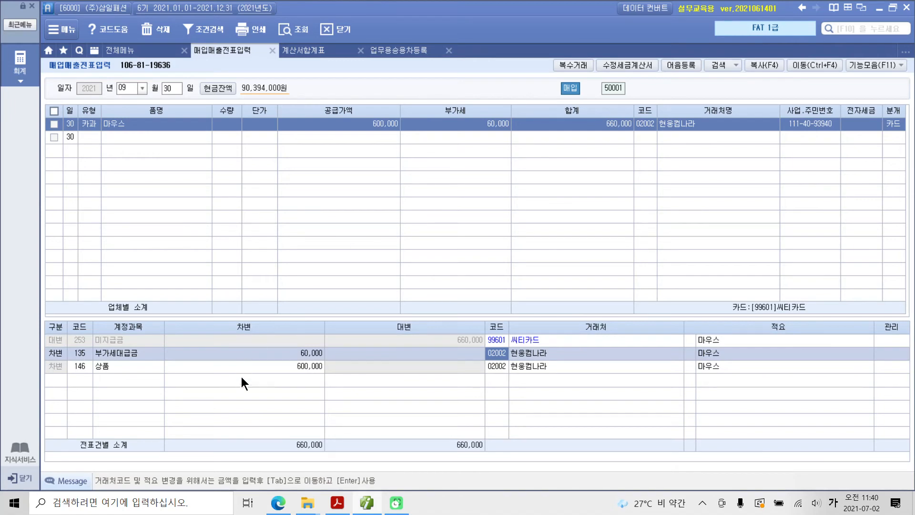
click(84, 367)
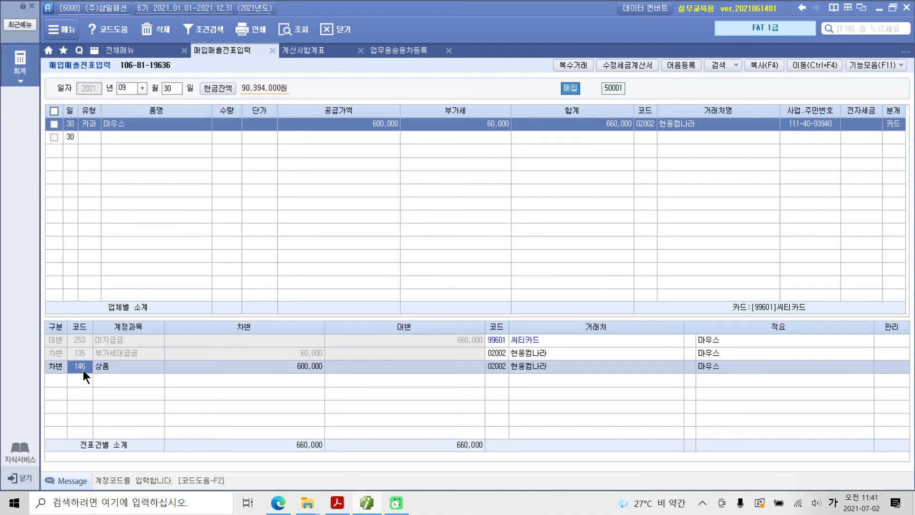
text(광고)
key(Return)
mouse_move(641, 503)
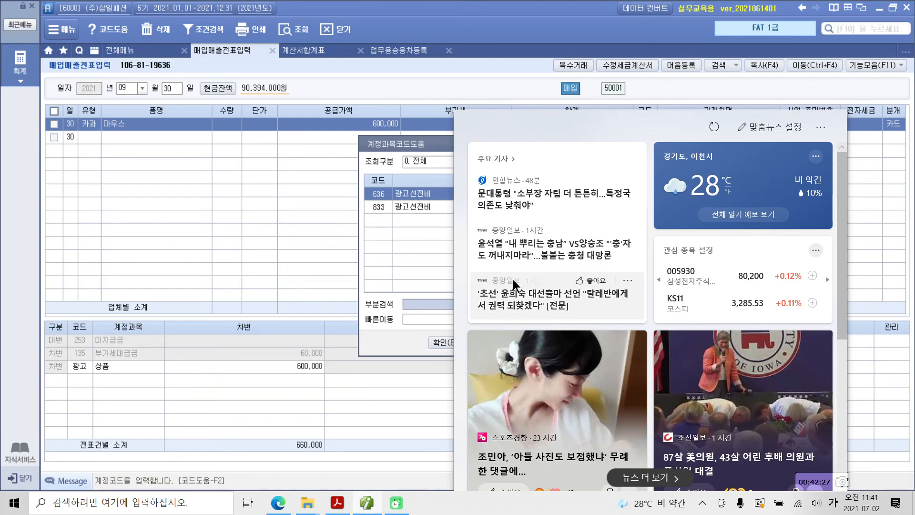
click(449, 343)
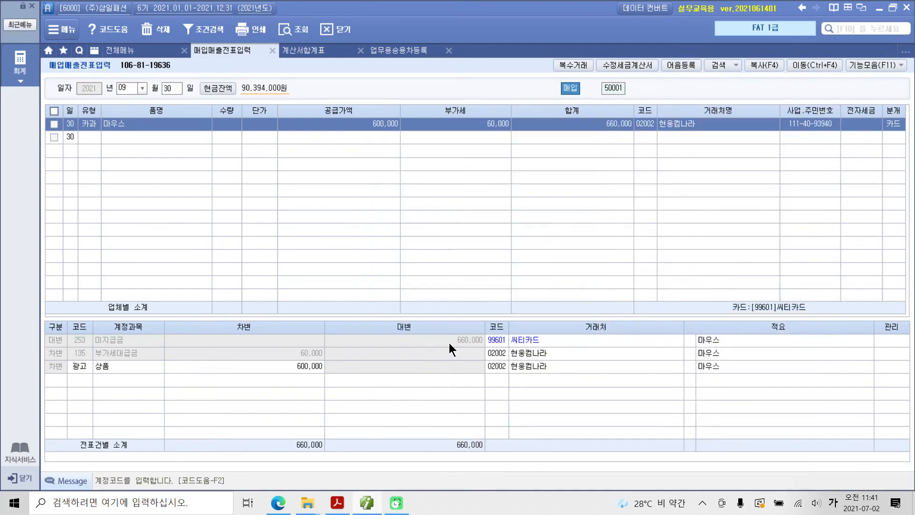
Set the account of the 600,000 debit journal line to 833 광고선전비 by searching 광고.
click(85, 364)
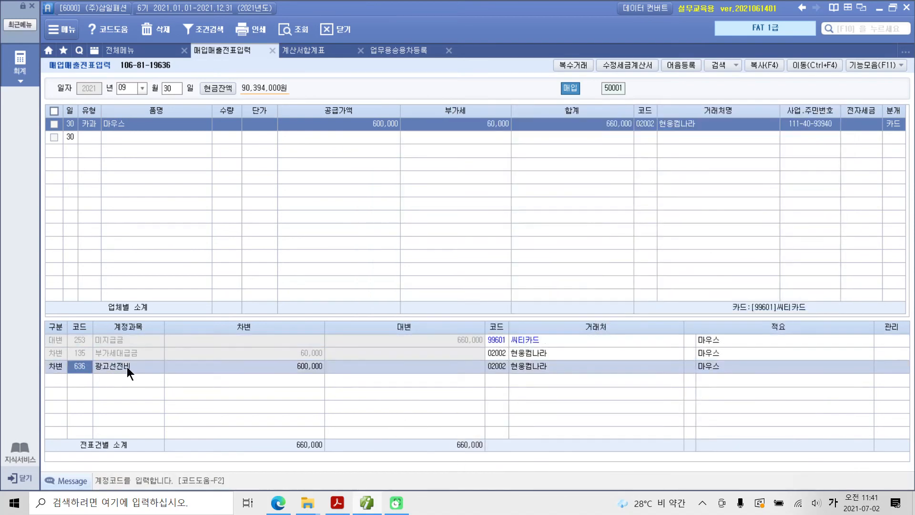
text(광고)
key(Return)
key(Down)
key(Return)
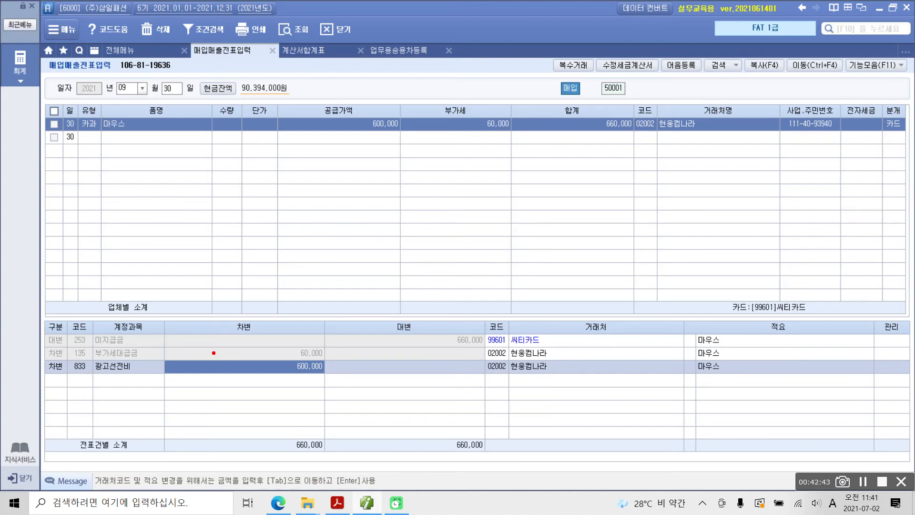
Examine the mouse purchase's 분개 type and its 부가세대급금 and 광고선전비 journal lines.
mouse_move(888, 158)
mouse_down()
mouse_move(872, 152)
mouse_move(890, 99)
mouse_move(902, 136)
mouse_move(893, 161)
mouse_up()
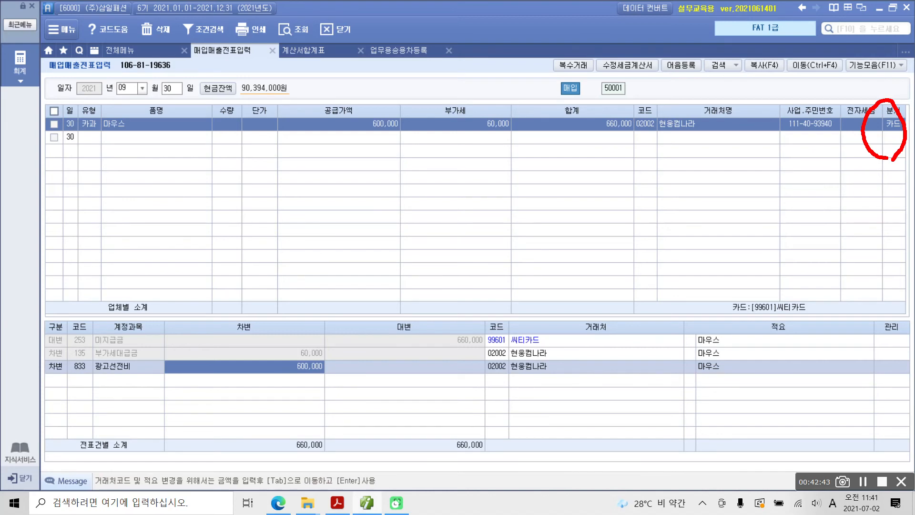
mouse_move(85, 315)
mouse_down()
mouse_move(71, 317)
mouse_move(137, 340)
mouse_move(93, 321)
mouse_up()
mouse_move(491, 327)
mouse_down()
mouse_move(491, 352)
mouse_move(441, 329)
mouse_up()
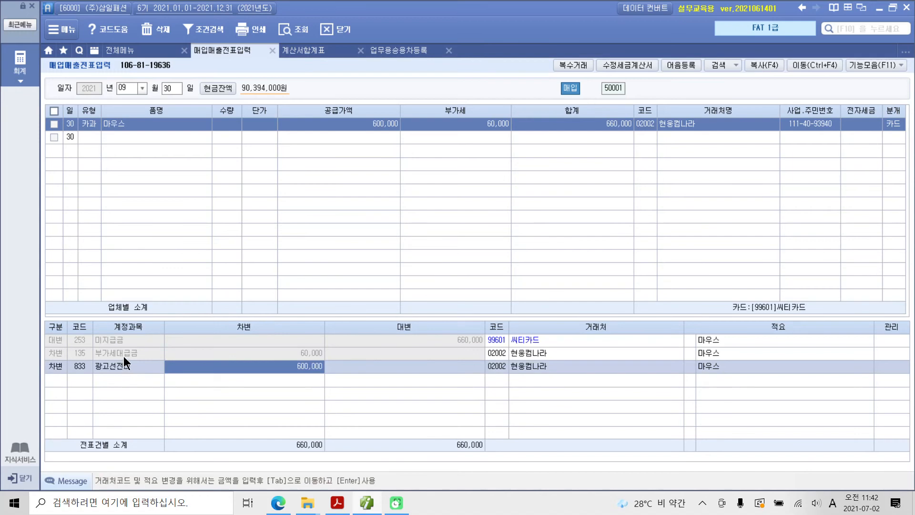
click(124, 356)
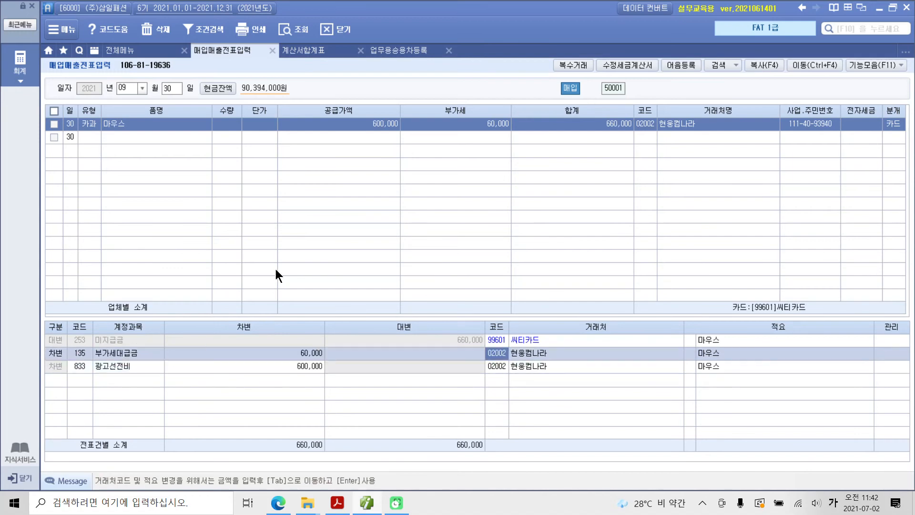
click(121, 366)
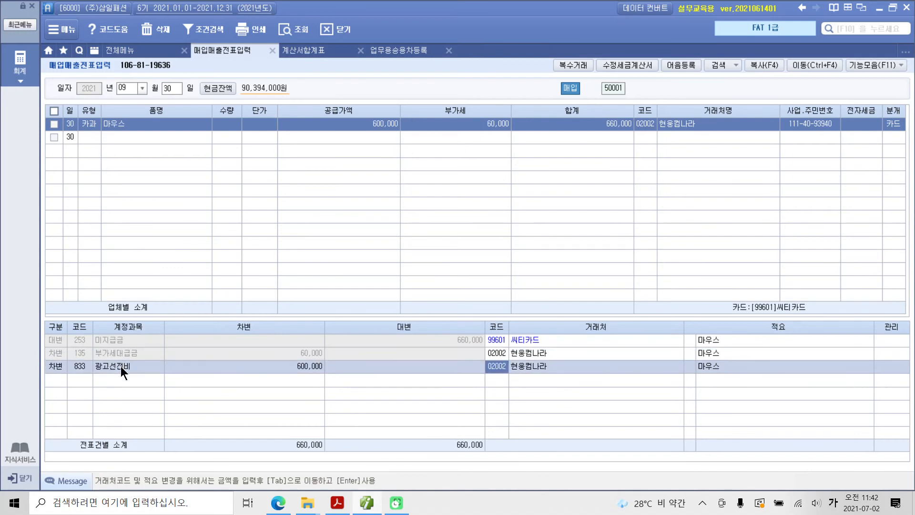
click(80, 367)
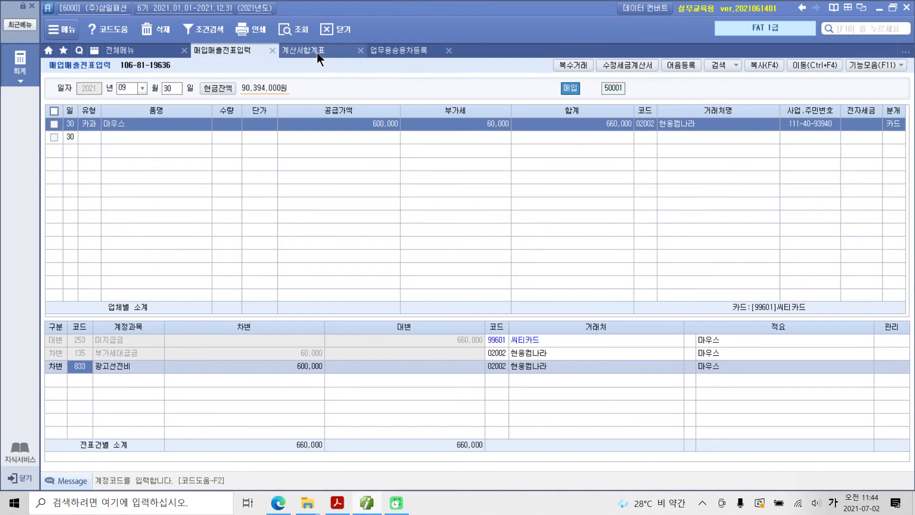
Open 매입세액불공제내역 and load the non-deductible input VAT for 2021, months 07 to 09.
click(114, 50)
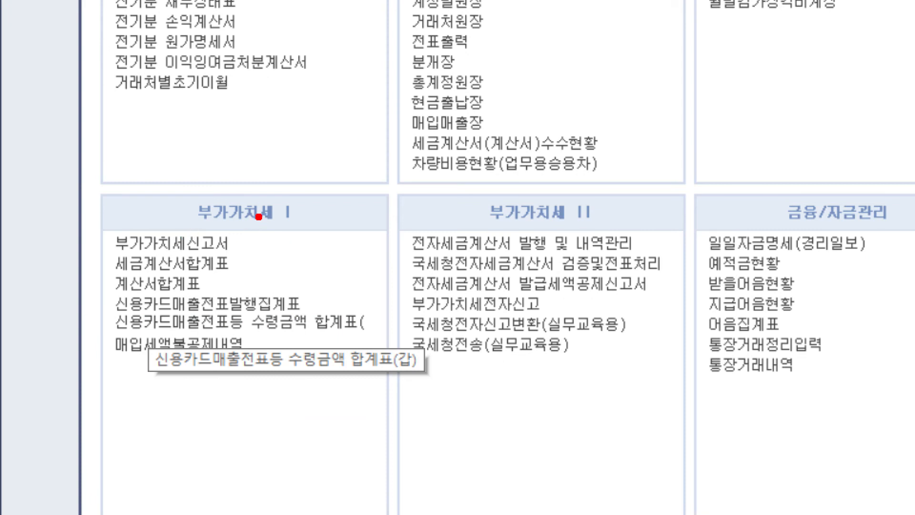
drag(106, 328, 265, 363)
key(Escape)
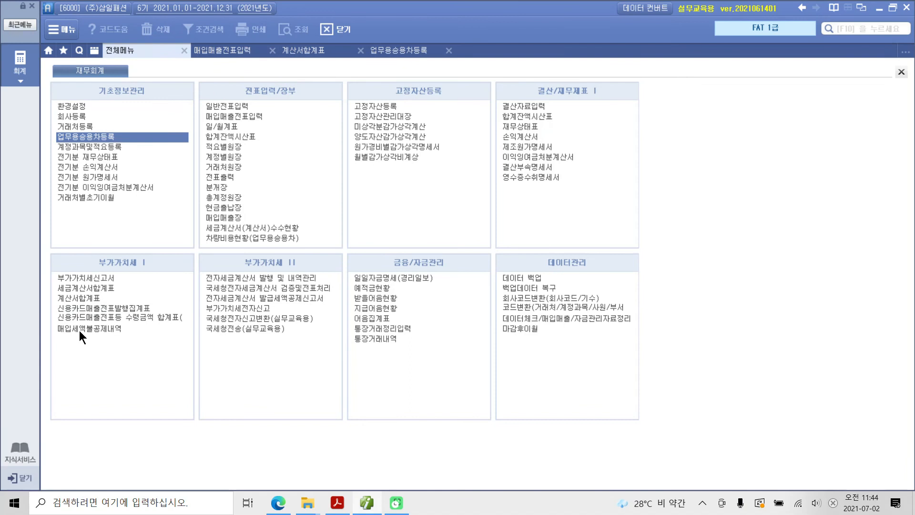
click(79, 329)
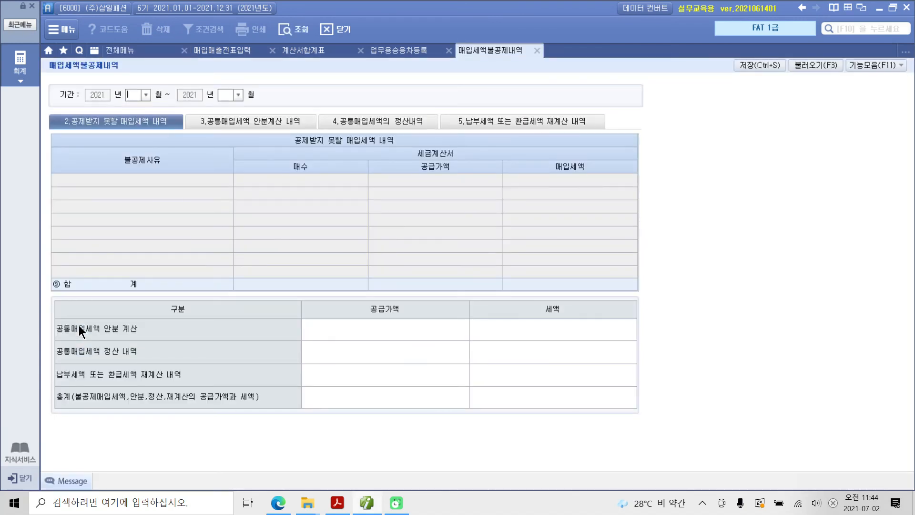
text(07)
text(09)
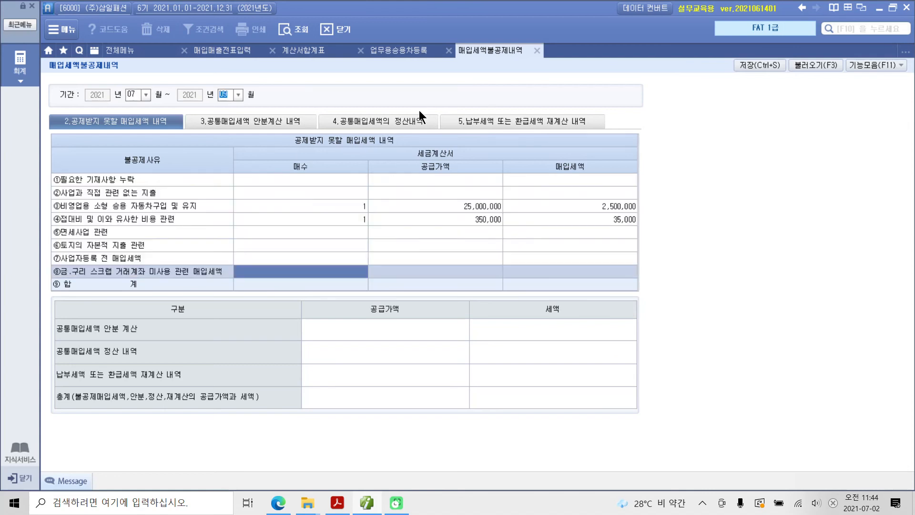
key(Return)
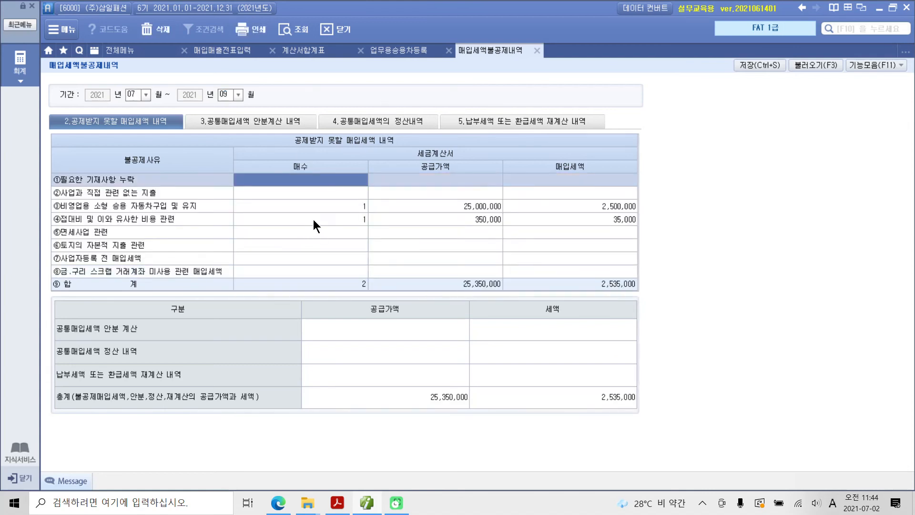
Examine the 매수, 공급가액 and 매입세액 of the 비영업용 소형 승용 자동차 and 접대비 rows, and the 총계.
click(289, 208)
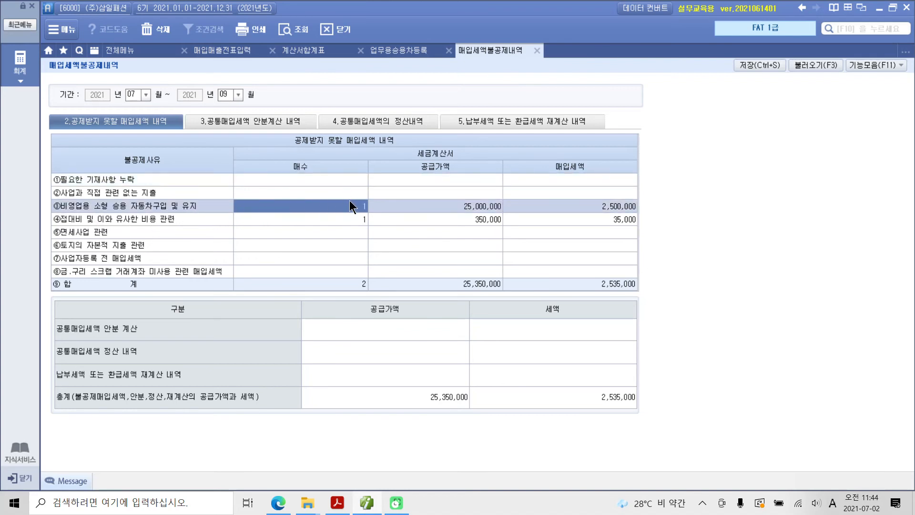
click(453, 206)
click(593, 208)
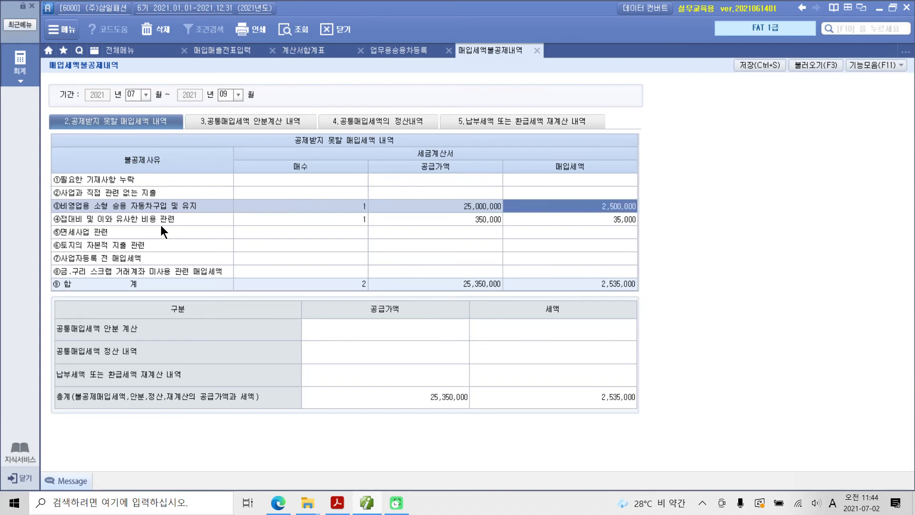
click(357, 221)
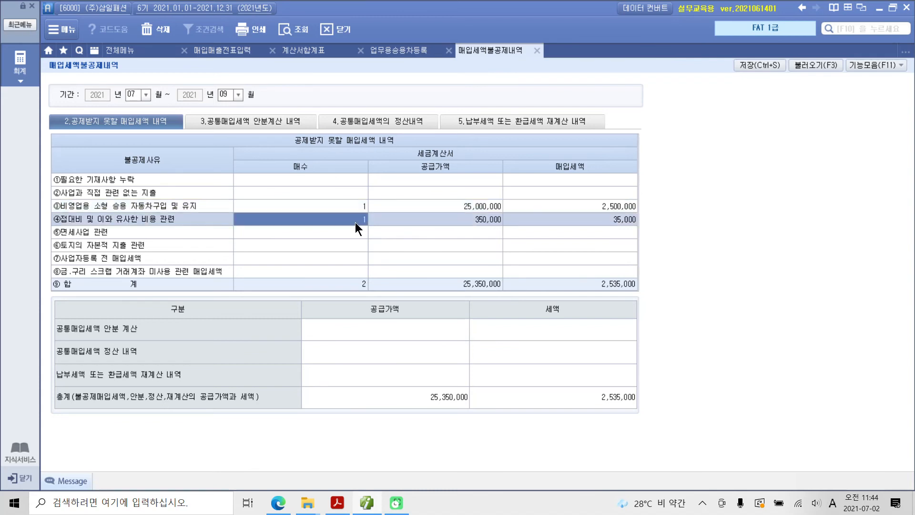
click(475, 222)
click(613, 223)
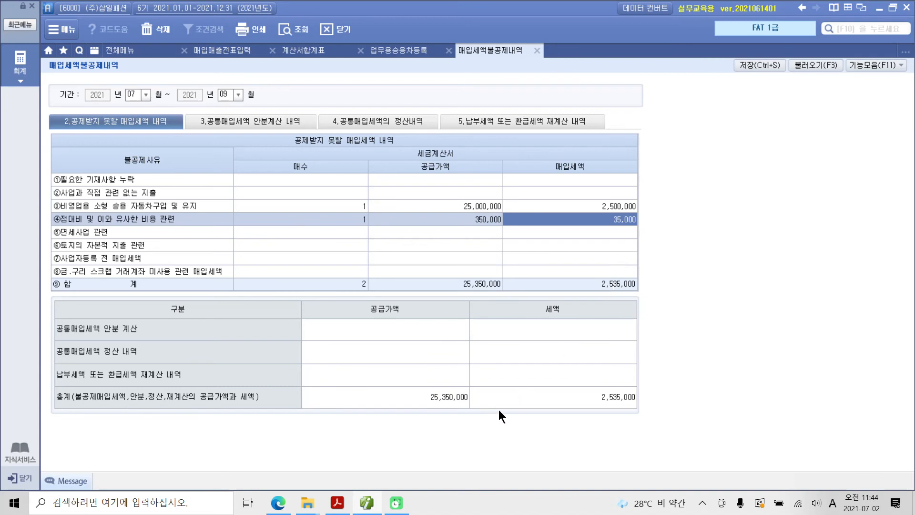
click(630, 402)
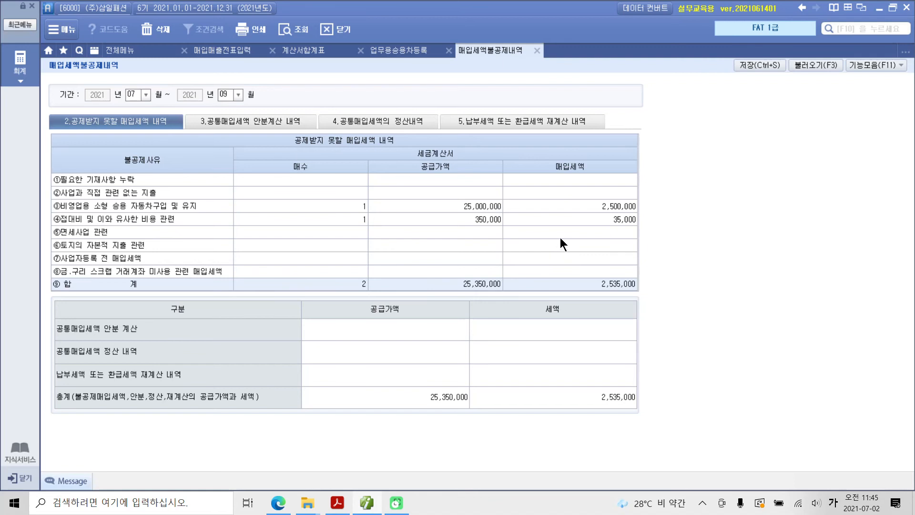
Save the 매입세액불공제내역 form and close it.
click(761, 66)
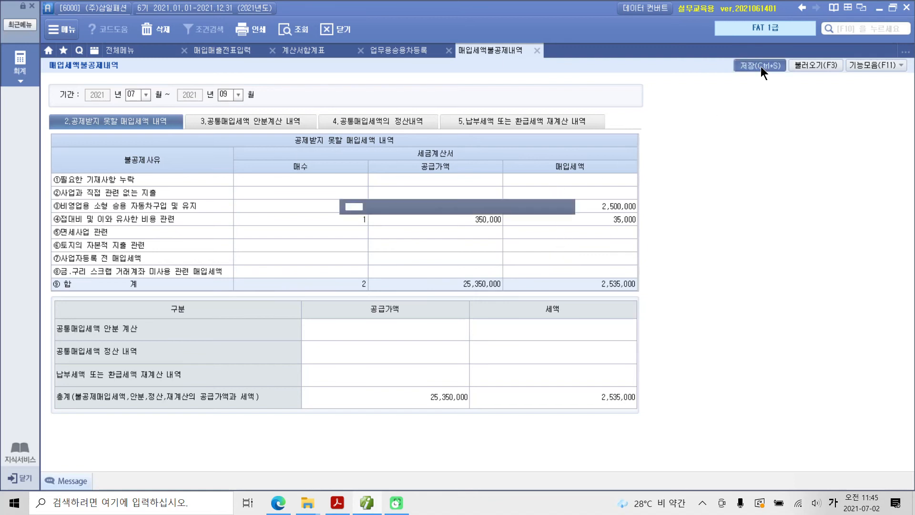
click(432, 279)
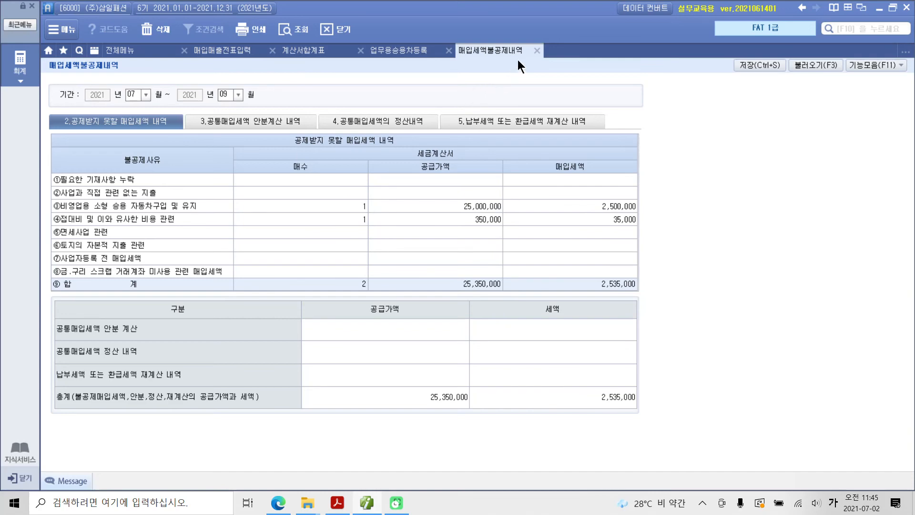
click(536, 51)
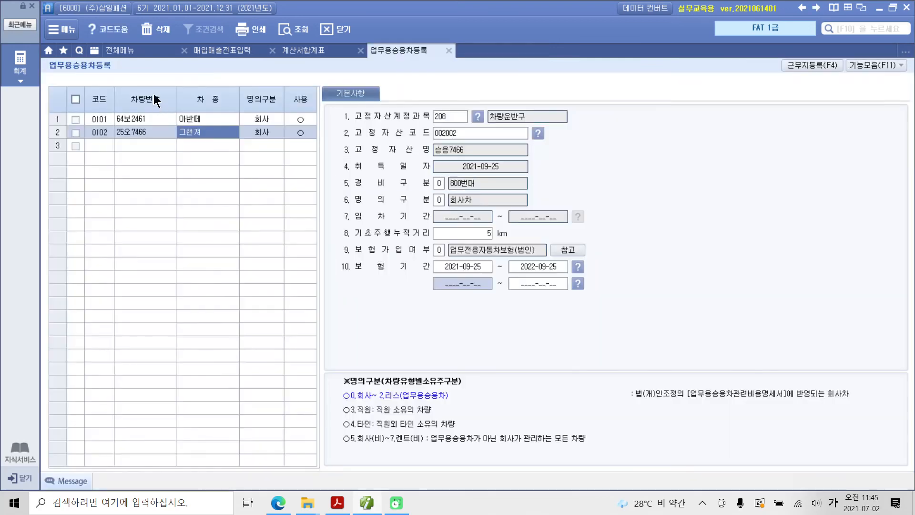
Open 부가가치세신고서 for 07/01 to 09/30, 2021 as 1.정기신고, declining to load the previously saved content.
click(153, 53)
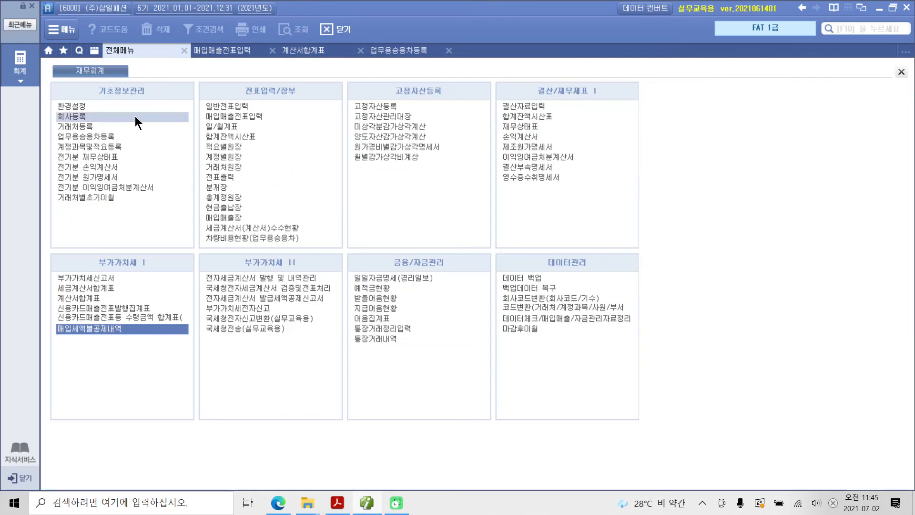
click(109, 276)
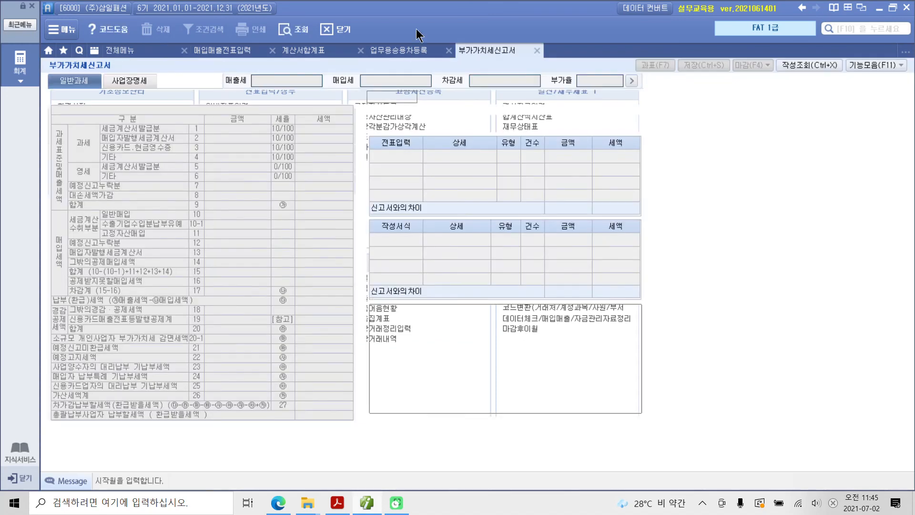
text(0701)
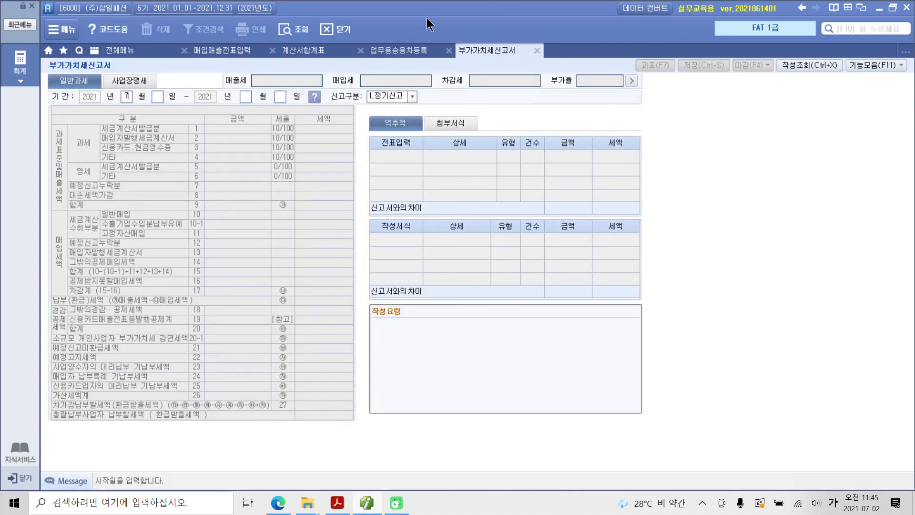
text(0930)
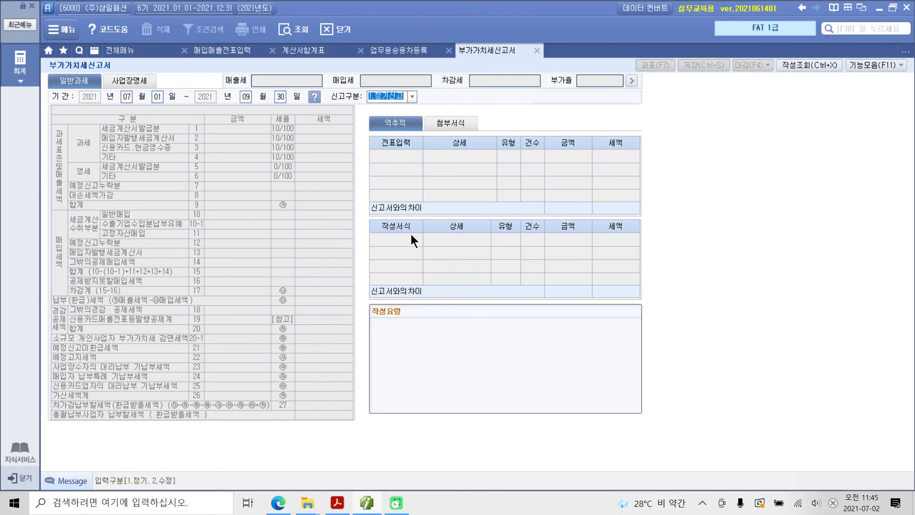
key(Return)
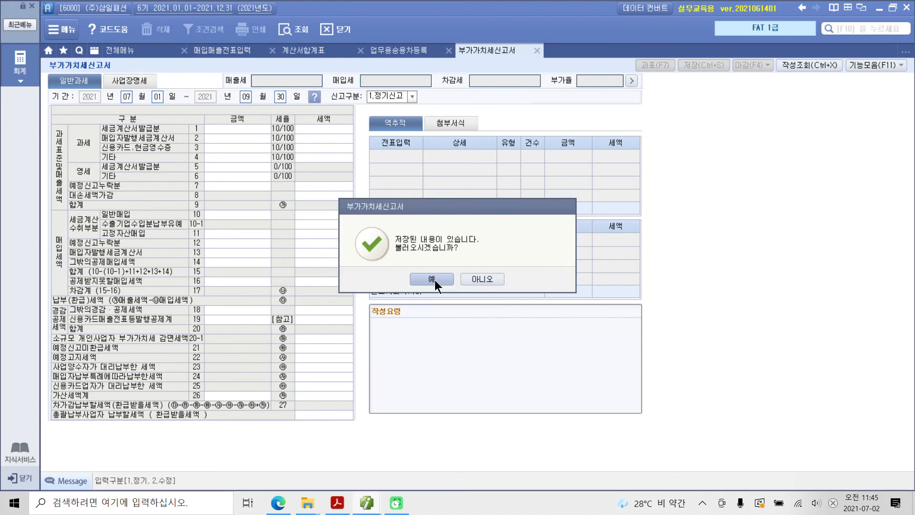
click(470, 280)
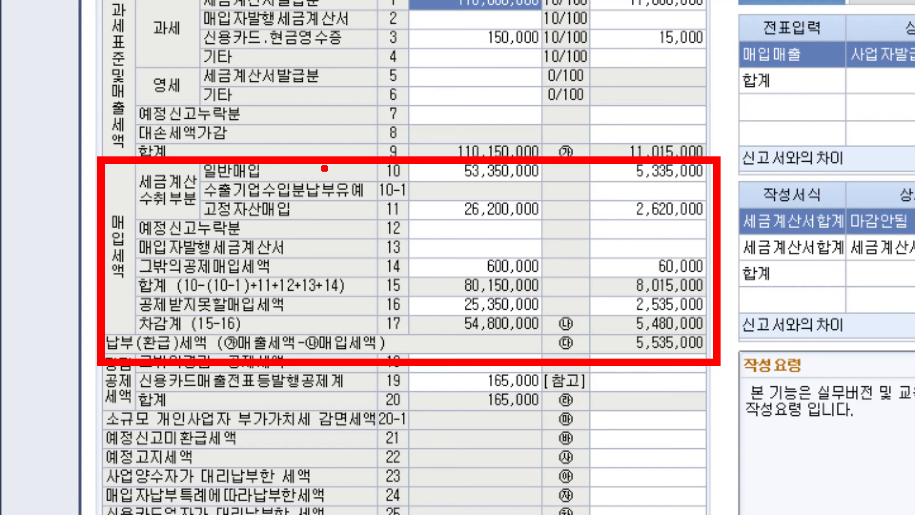
Examine the 매입세액 section of the VAT return, from 일반매입 and 고정자산매입 through 공제받지못할매입세액 to 차감계.
mouse_move(328, 167)
mouse_down()
mouse_move(329, 175)
mouse_move(343, 167)
mouse_up()
mouse_move(325, 202)
mouse_down()
mouse_move(327, 211)
mouse_move(341, 202)
mouse_up()
mouse_move(328, 302)
mouse_down()
mouse_move(331, 310)
mouse_move(344, 302)
mouse_up()
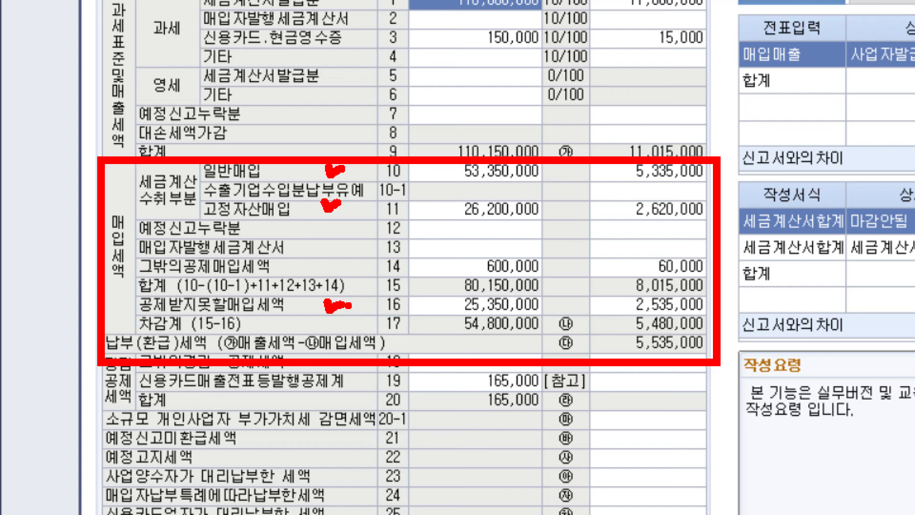
mouse_move(182, 213)
mouse_down()
mouse_move(138, 209)
mouse_move(196, 183)
mouse_move(194, 198)
mouse_up()
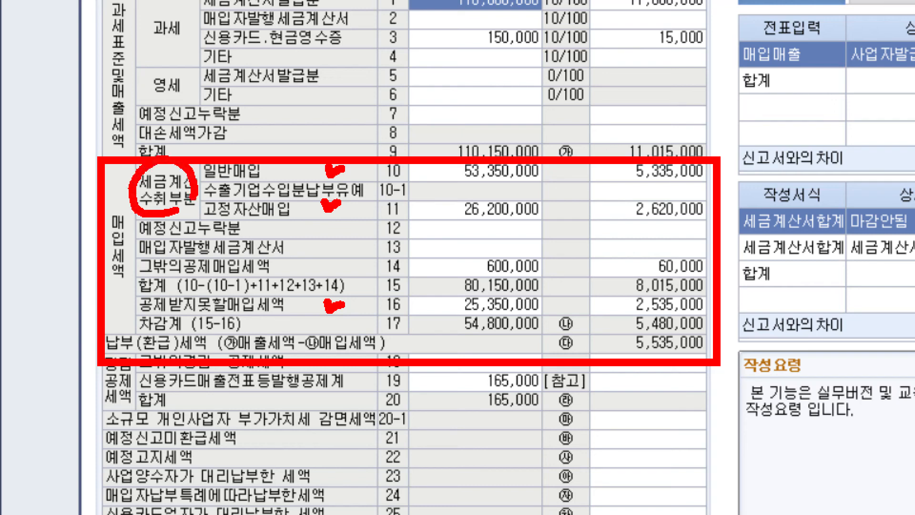
mouse_move(121, 290)
mouse_down()
mouse_move(127, 304)
mouse_move(140, 292)
mouse_up()
drag(142, 330, 240, 329)
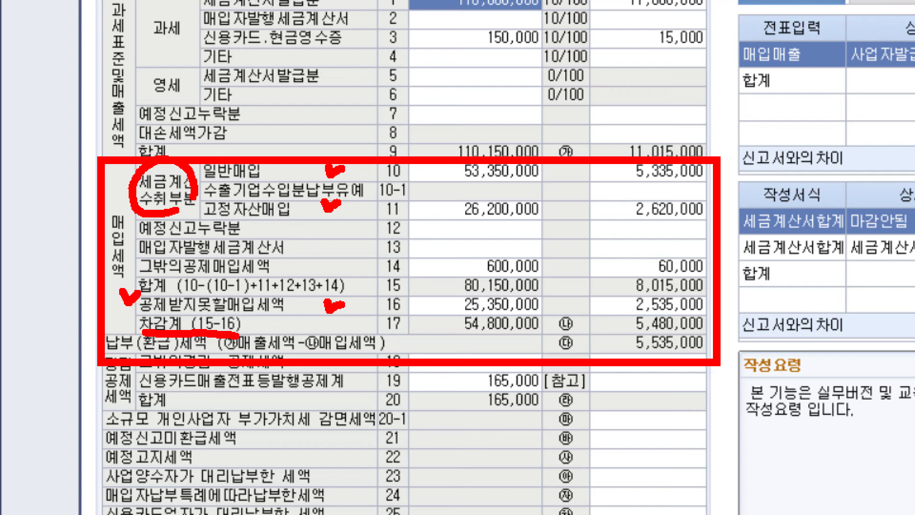
mouse_move(373, 291)
mouse_down()
mouse_move(354, 291)
mouse_move(375, 283)
mouse_up()
mouse_move(626, 171)
mouse_down()
mouse_move(616, 189)
mouse_move(620, 260)
mouse_move(631, 264)
mouse_up()
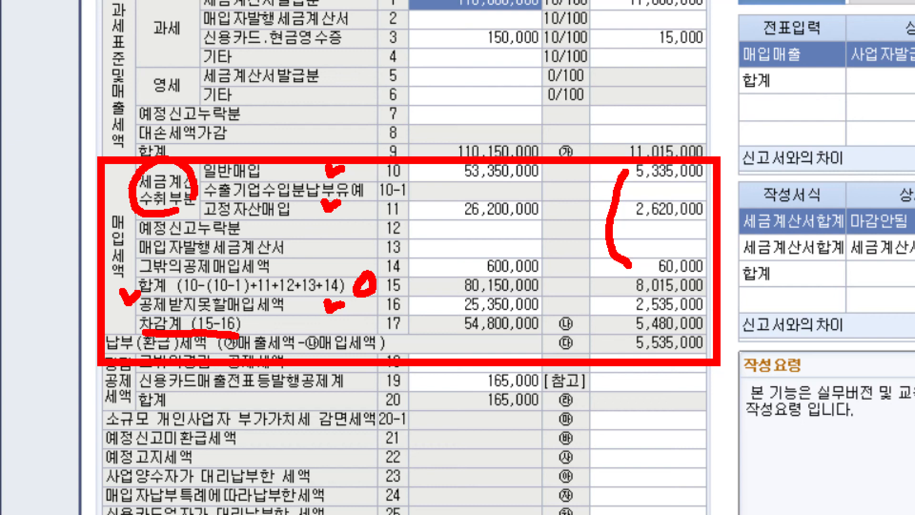
mouse_move(607, 296)
mouse_down()
mouse_move(617, 308)
mouse_move(627, 299)
mouse_up()
mouse_move(619, 317)
mouse_down()
mouse_move(615, 336)
mouse_move(629, 328)
mouse_up()
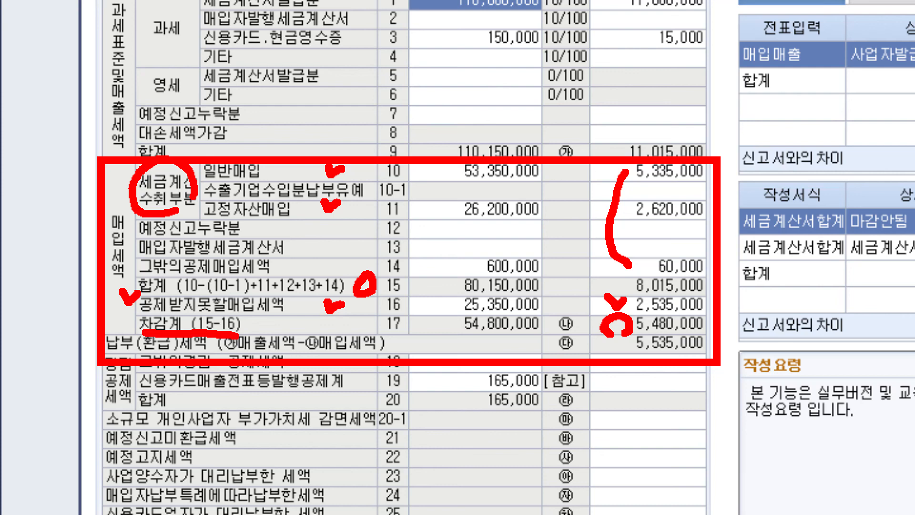
drag(150, 277, 308, 278)
drag(372, 275, 415, 265)
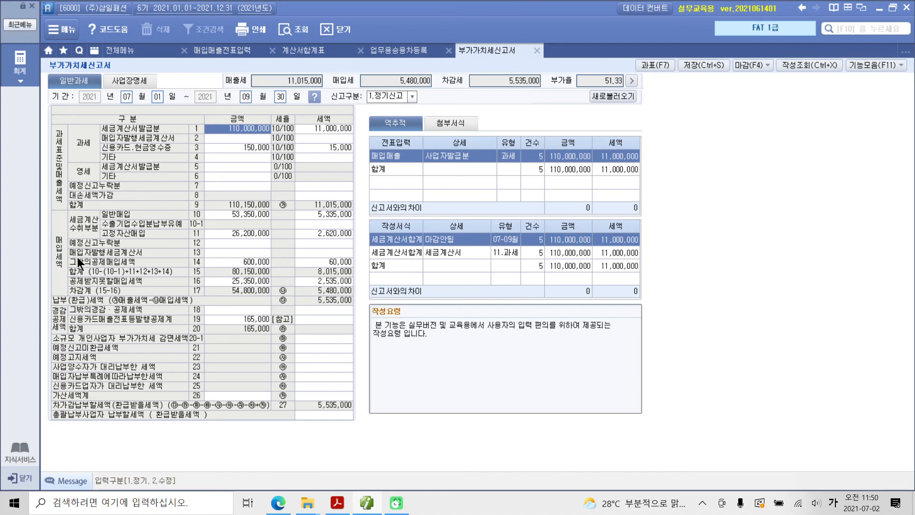
Switch to the textbook PDF in Adobe Acrobat Reader and examine the 매입전표입력 수행 결과 for 수행 1 through 수행 4.
click(367, 504)
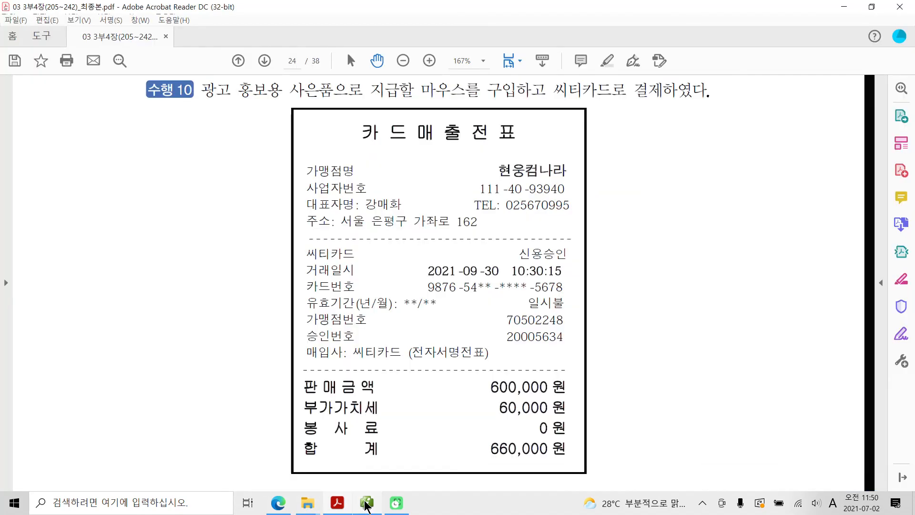
scroll(393, 383, down, 5)
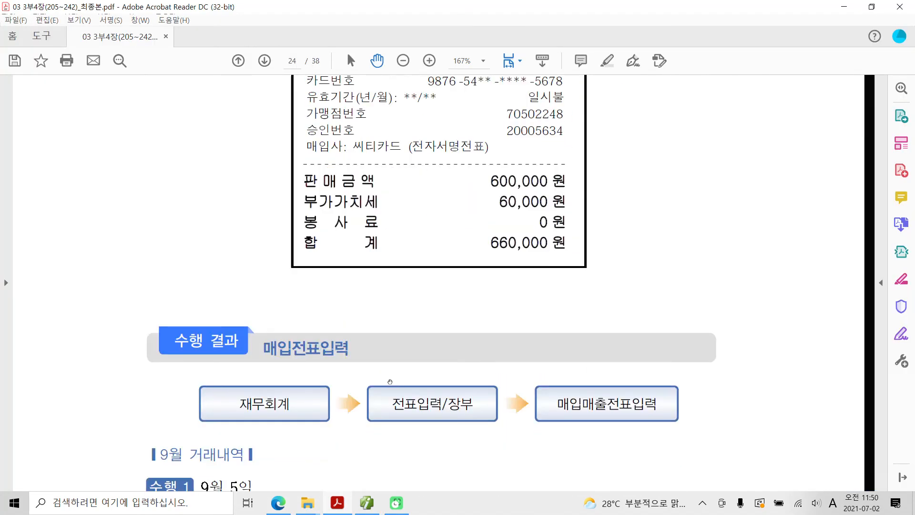
scroll(392, 382, down, 1)
scroll(390, 382, down, 3)
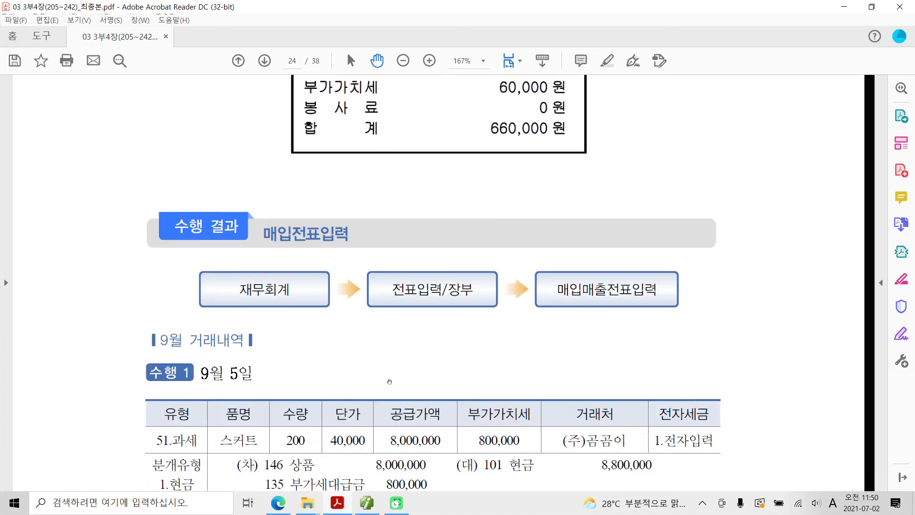
scroll(390, 382, down, 2)
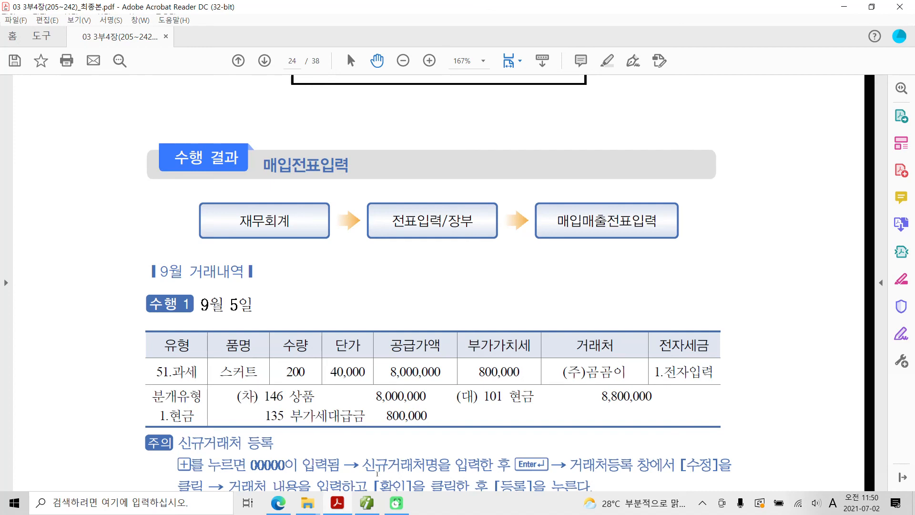
scroll(377, 474, down, 5)
scroll(377, 474, down, 14)
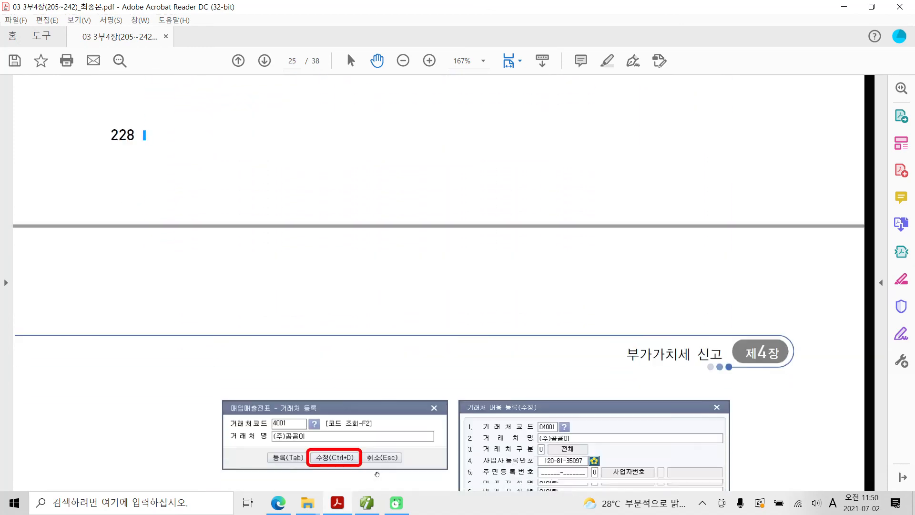
scroll(377, 474, down, 10)
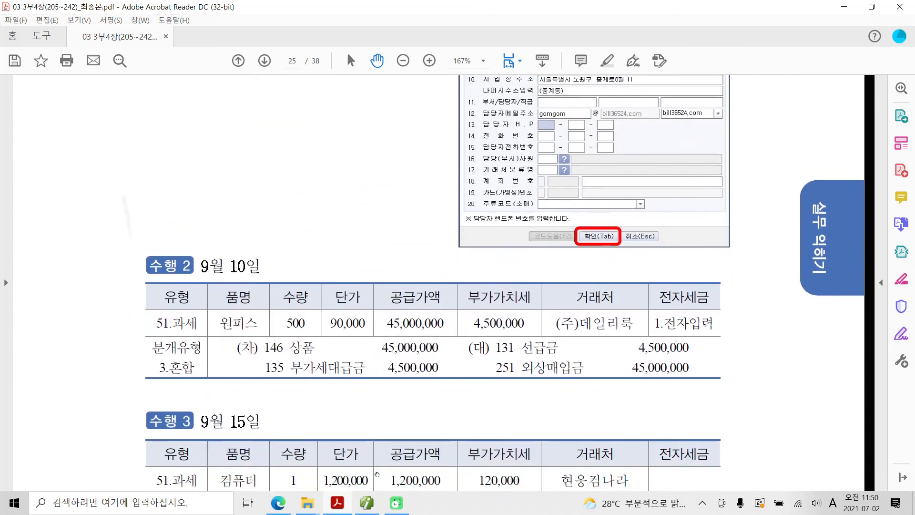
scroll(377, 475, down, 9)
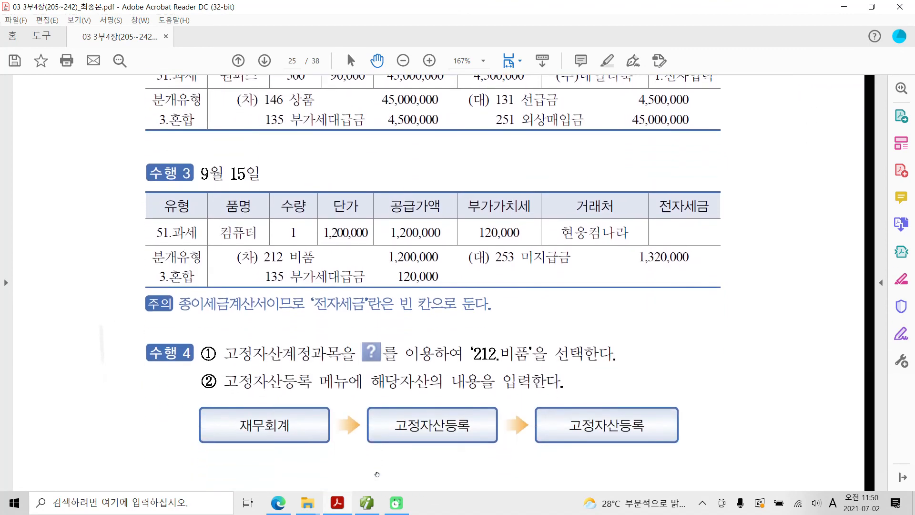
scroll(377, 475, down, 13)
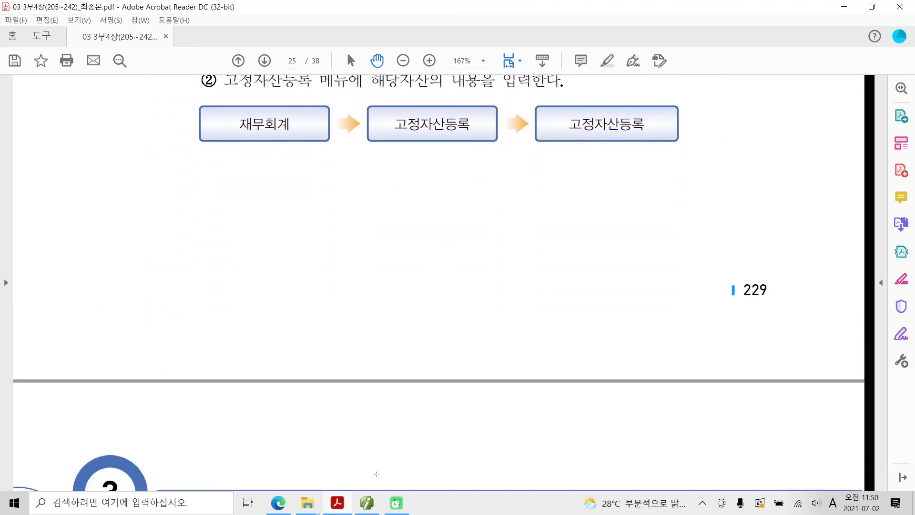
scroll(377, 475, down, 8)
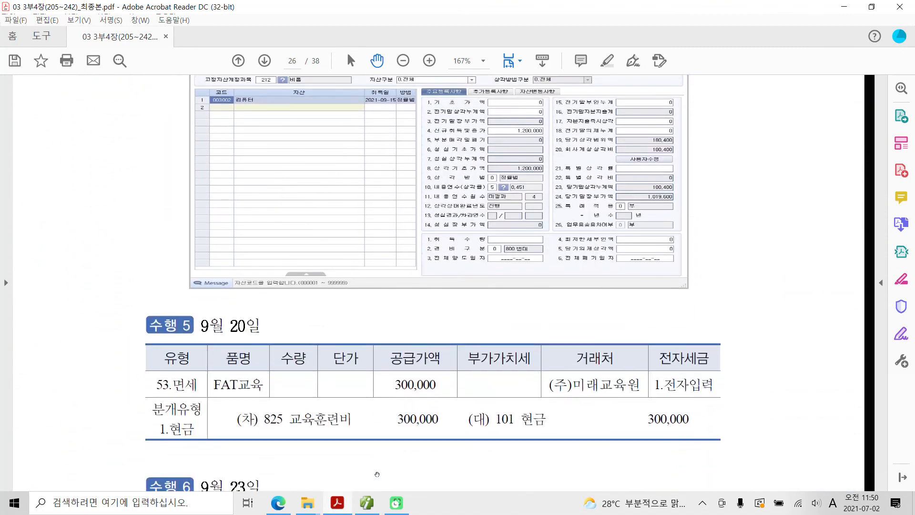
Examine the 수행 결과 for 수행 5 through 수행 10, including the 불공제사유, 업무용승용차등록 and 57.카과 notes.
scroll(377, 474, down, 10)
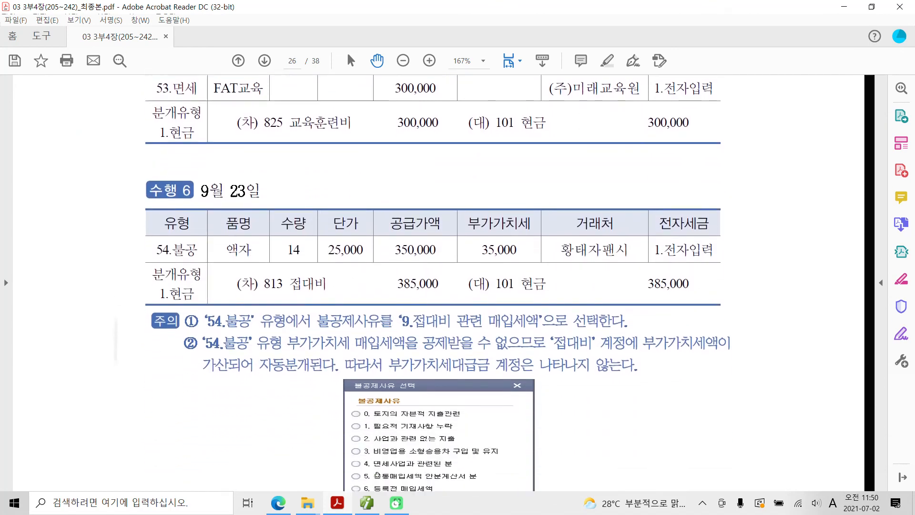
scroll(377, 476, down, 4)
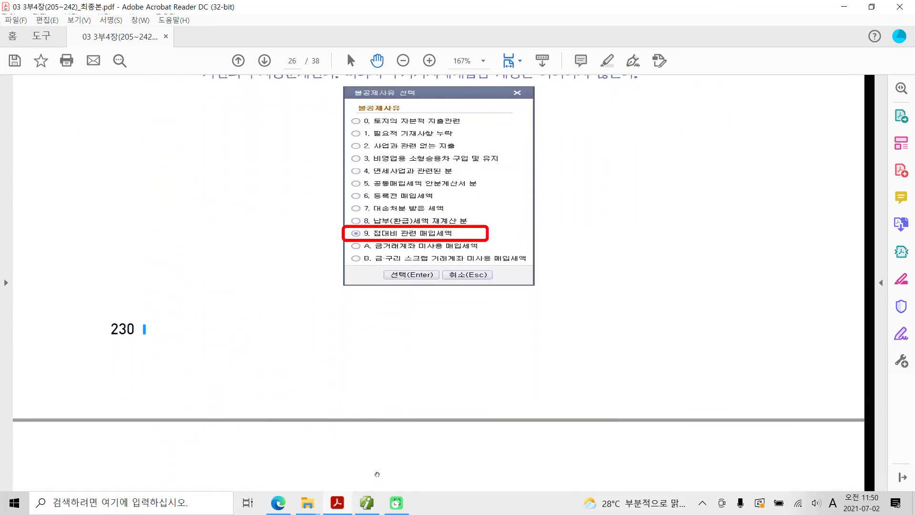
scroll(377, 474, down, 9)
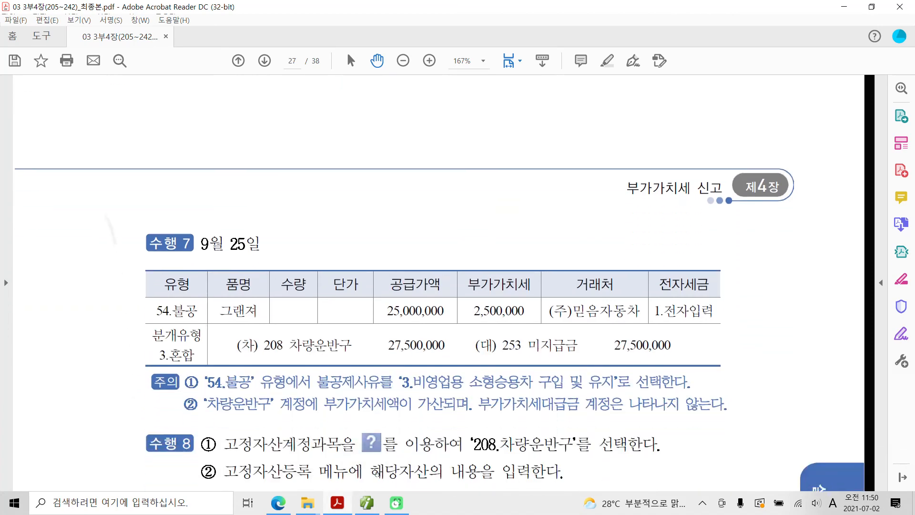
scroll(377, 474, down, 9)
scroll(377, 474, down, 6)
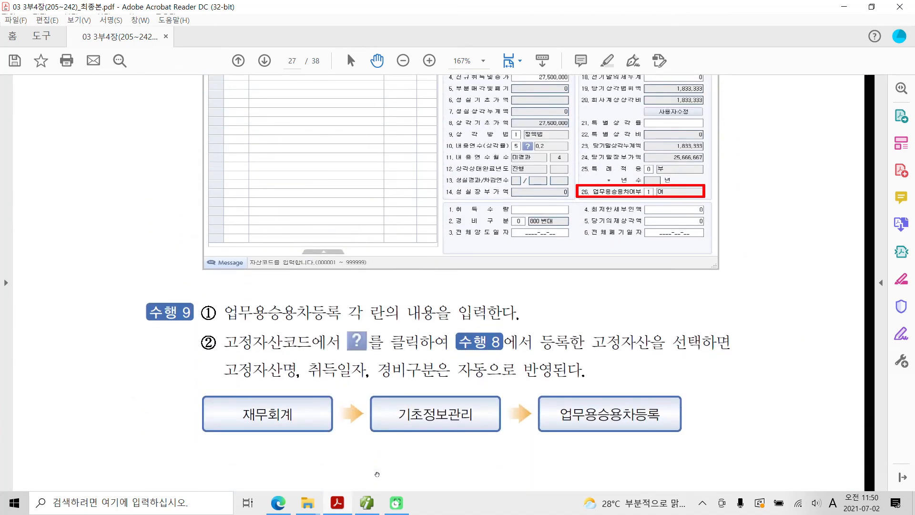
scroll(377, 474, down, 12)
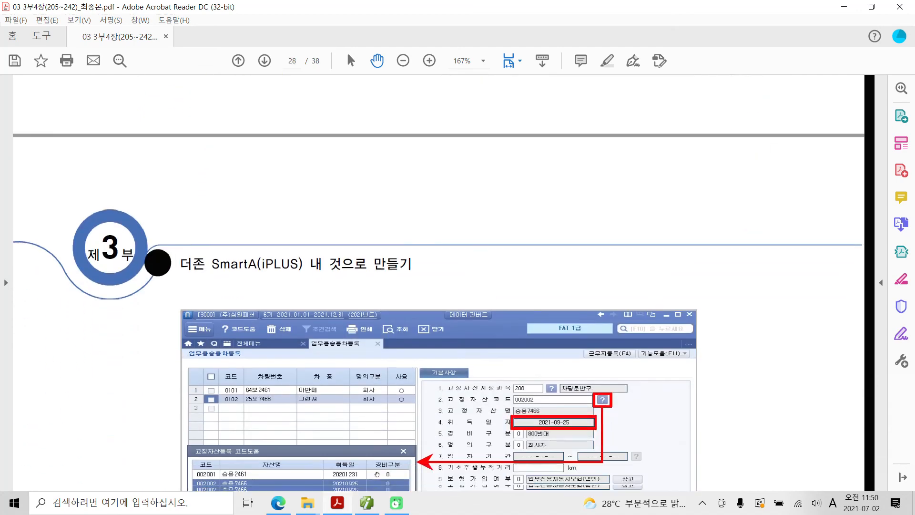
scroll(377, 475, down, 7)
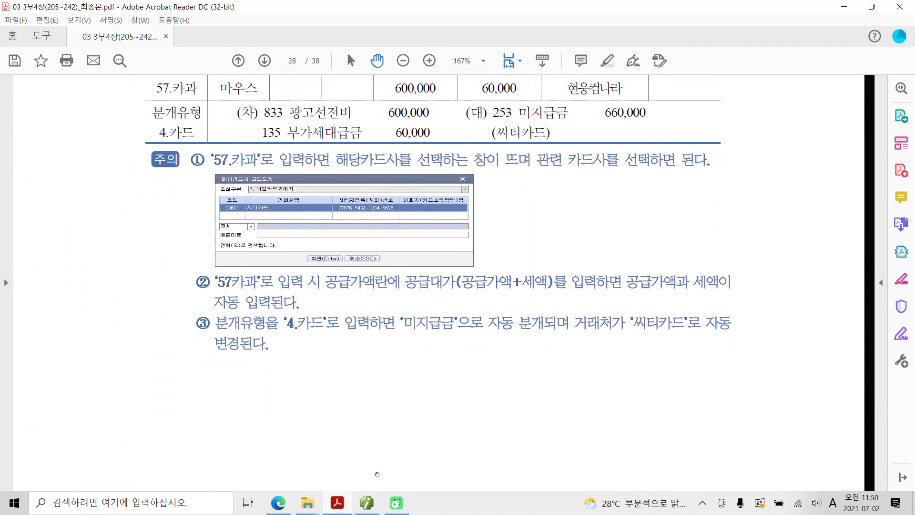
scroll(377, 474, down, 11)
scroll(377, 474, down, 12)
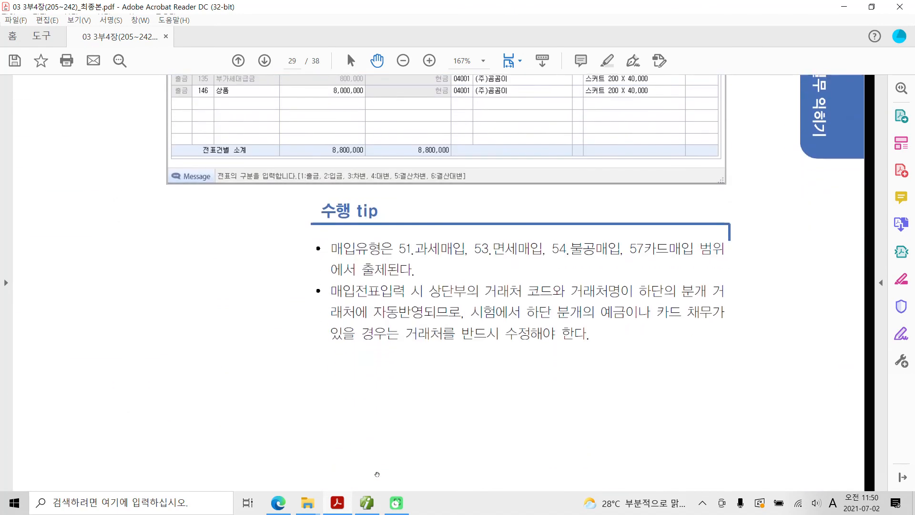
Examine the 수행 tip, marking the tested 매입유형 and the note on correcting the 거래처 of deposit or card entries in red.
scroll(377, 475, down, 1)
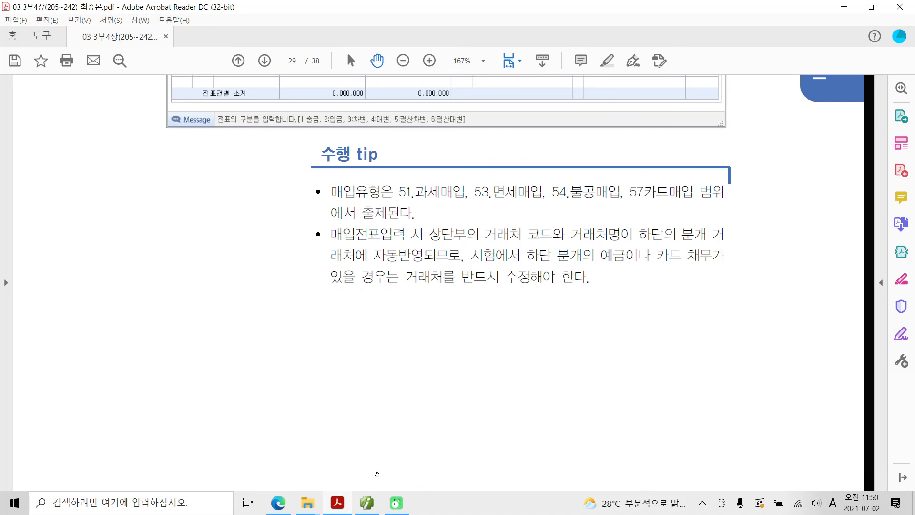
key(ctrl+2)
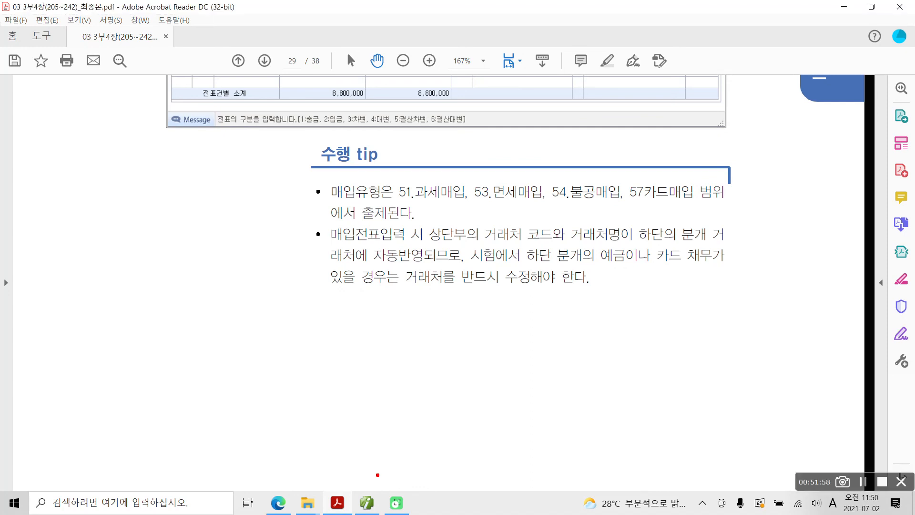
mouse_move(362, 177)
mouse_down()
mouse_move(341, 178)
mouse_move(380, 119)
mouse_move(359, 179)
mouse_up()
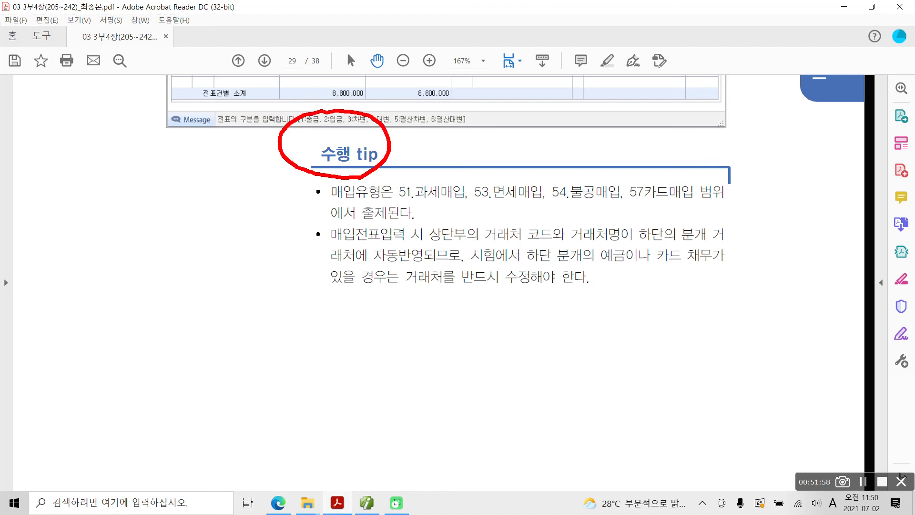
key(Escape)
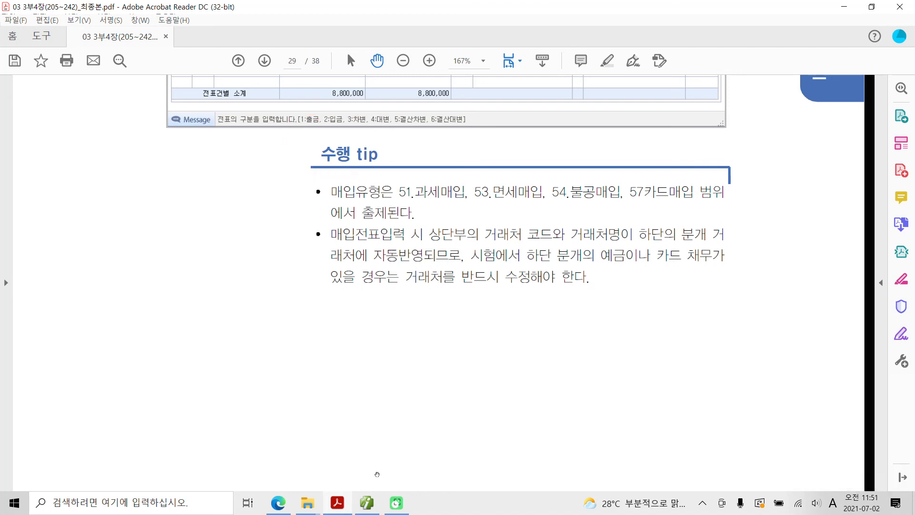
scroll(377, 474, down, 4)
scroll(377, 474, up, 1)
scroll(377, 475, up, 4)
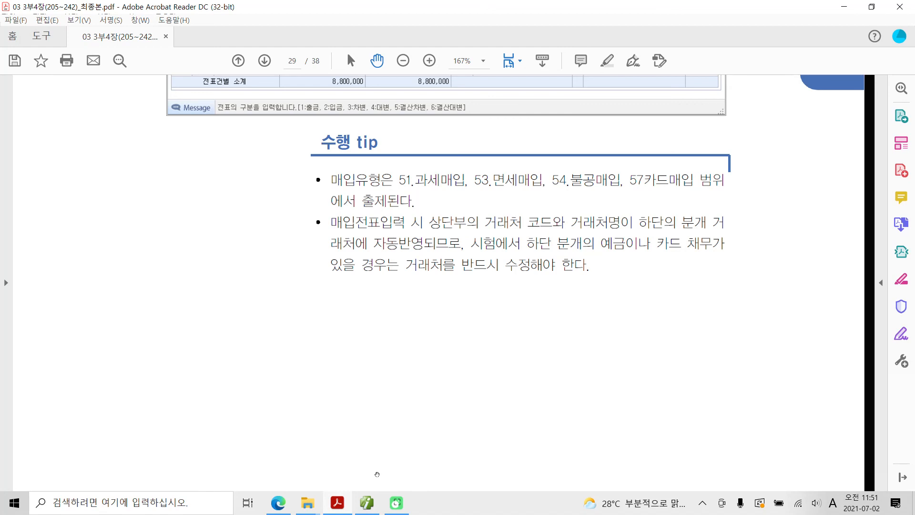
mouse_move(375, 206)
mouse_down()
mouse_move(374, 166)
mouse_move(378, 186)
mouse_move(449, 199)
mouse_move(699, 203)
mouse_up()
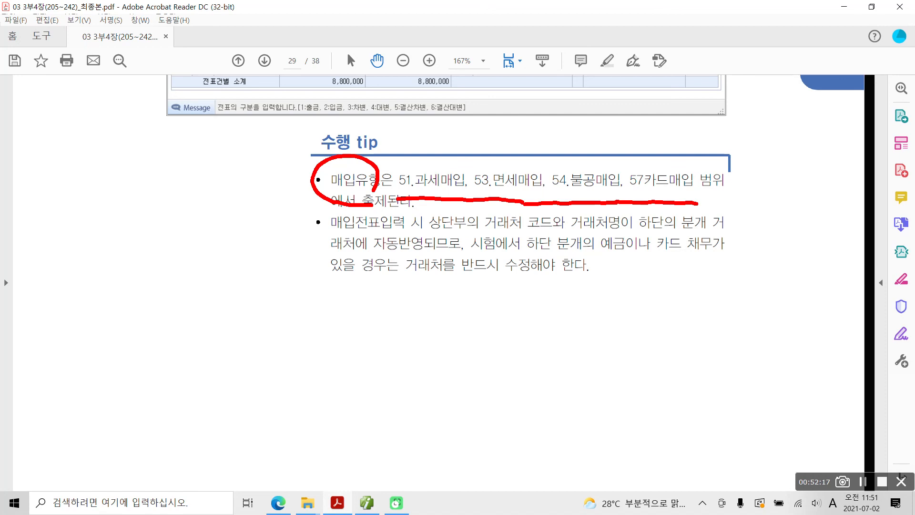
click(396, 291)
mouse_move(394, 275)
mouse_down()
mouse_move(463, 248)
mouse_move(439, 286)
mouse_move(424, 285)
mouse_up()
drag(556, 233, 704, 231)
drag(359, 256, 451, 254)
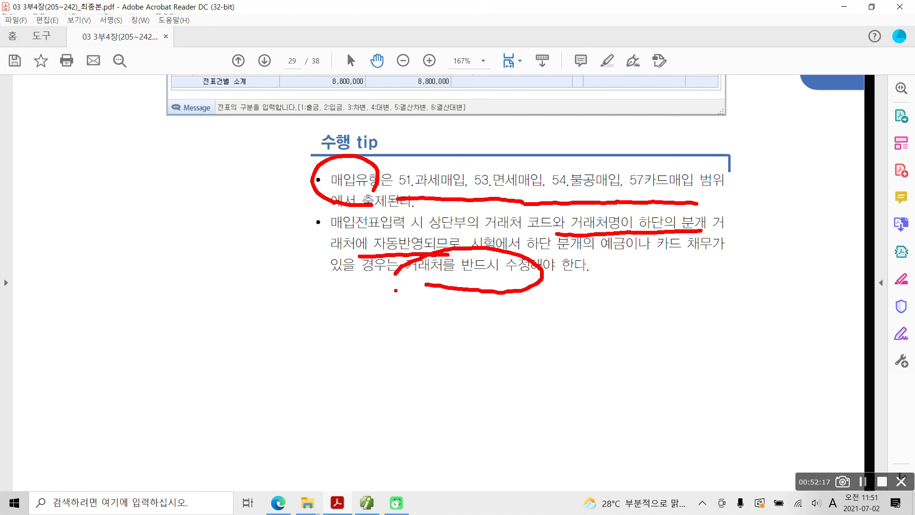
key(Escape)
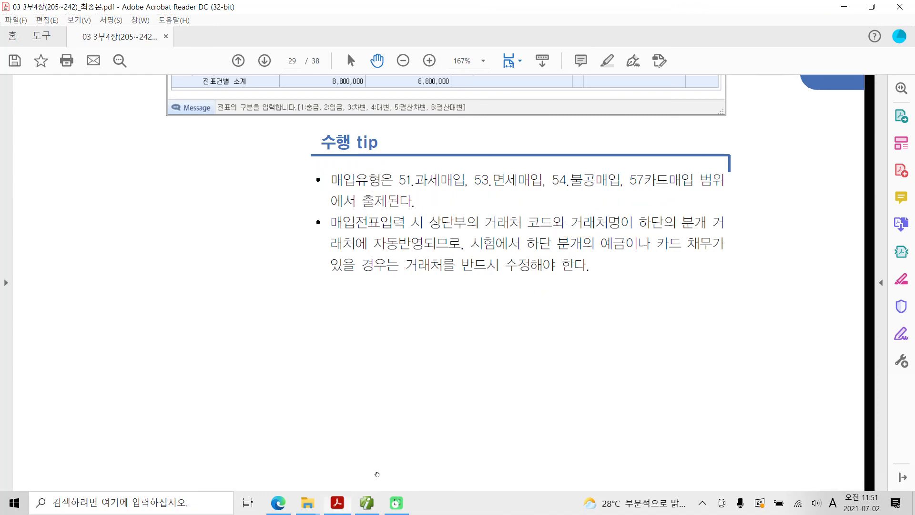
Read section 05 부가가치세 부속서류 on how 세금계산서합계표, 계산서합계표 and 신용카드매출전표발행집계표 are filled from 매입매출전표 entries.
scroll(427, 386, down, 3)
scroll(427, 385, down, 10)
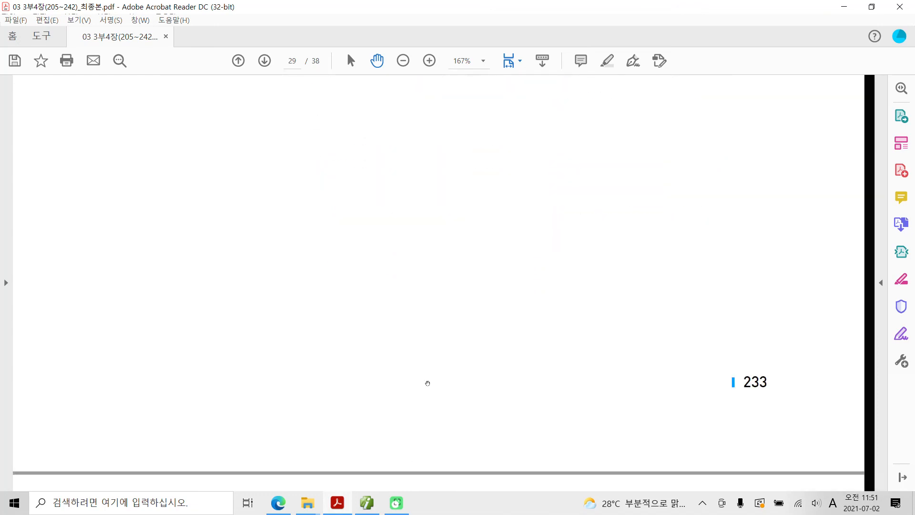
scroll(428, 382, down, 5)
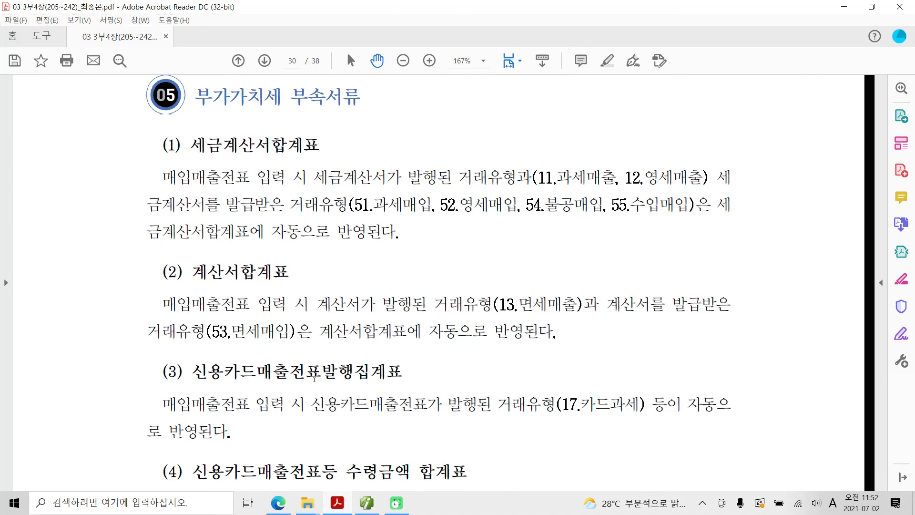
scroll(314, 378, up, 4)
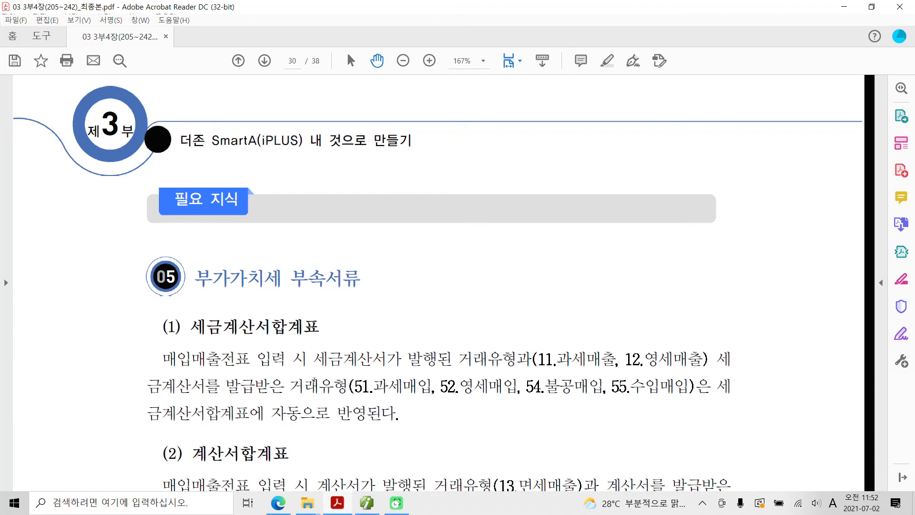
scroll(314, 380, up, 3)
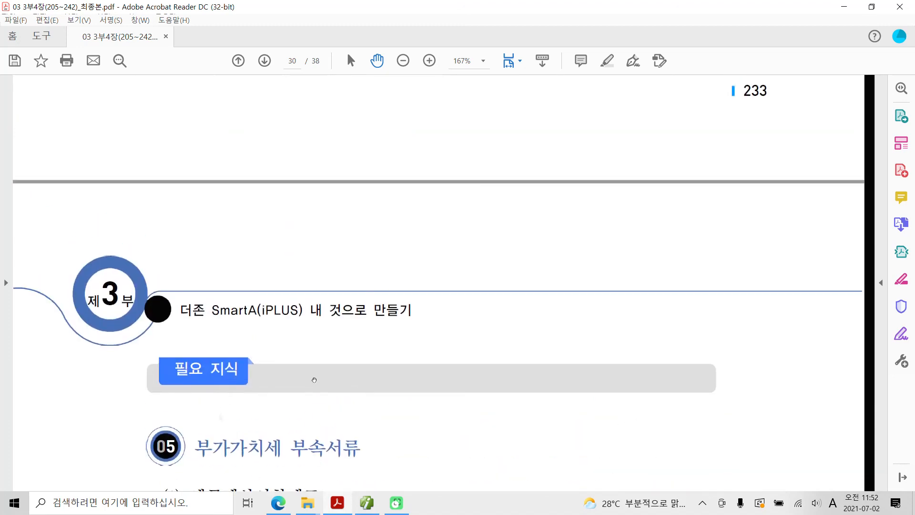
scroll(315, 380, down, 4)
scroll(314, 380, down, 2)
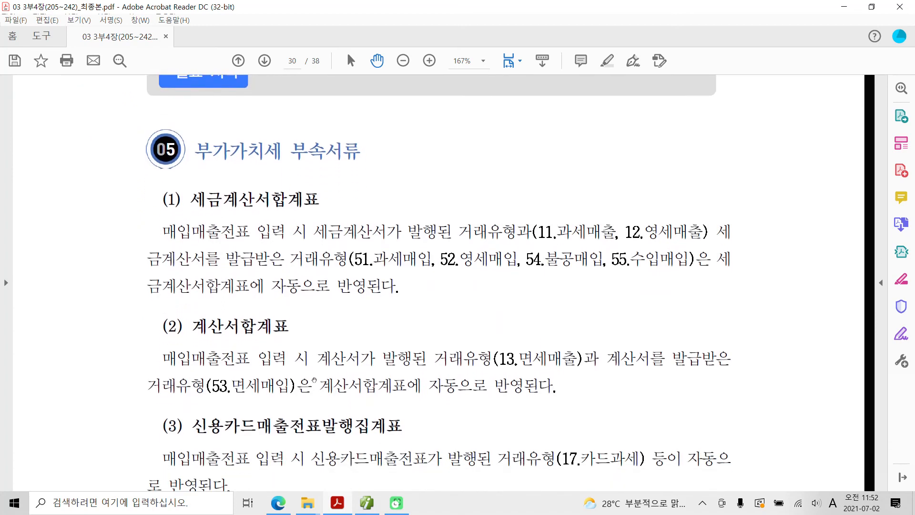